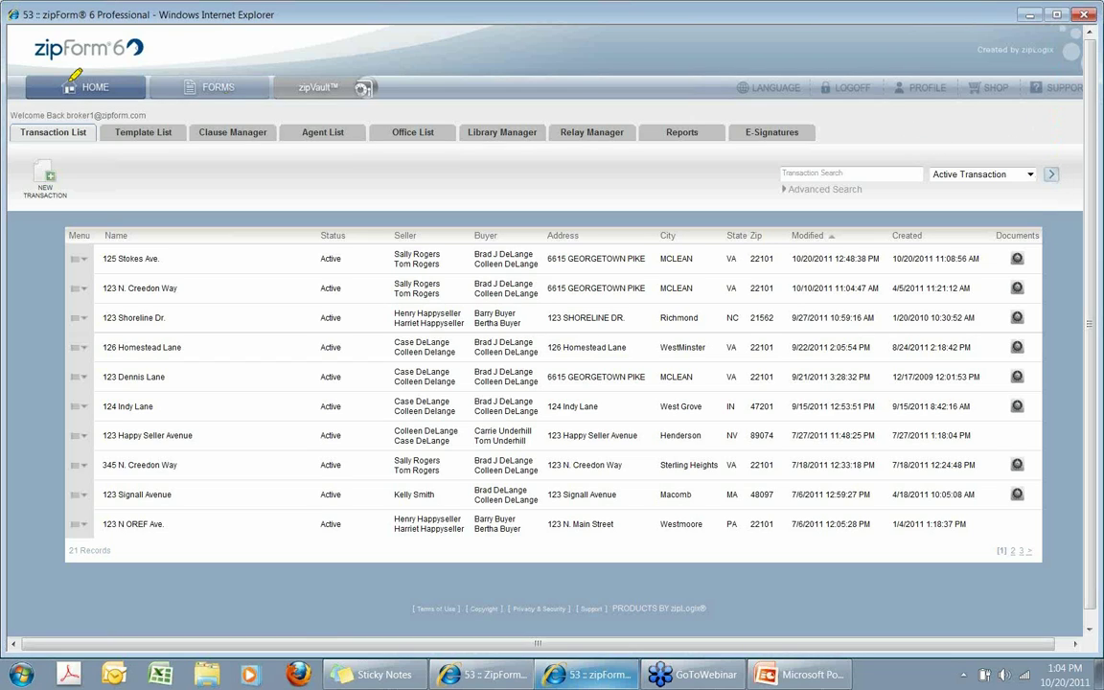
Draw highlighter circles and a line over the transaction list, then erase all the annotations.
mouse_move(120, 65)
left_mouse_down()
mouse_move(77, 50)
mouse_move(111, 98)
mouse_move(135, 96)
left_mouse_up()
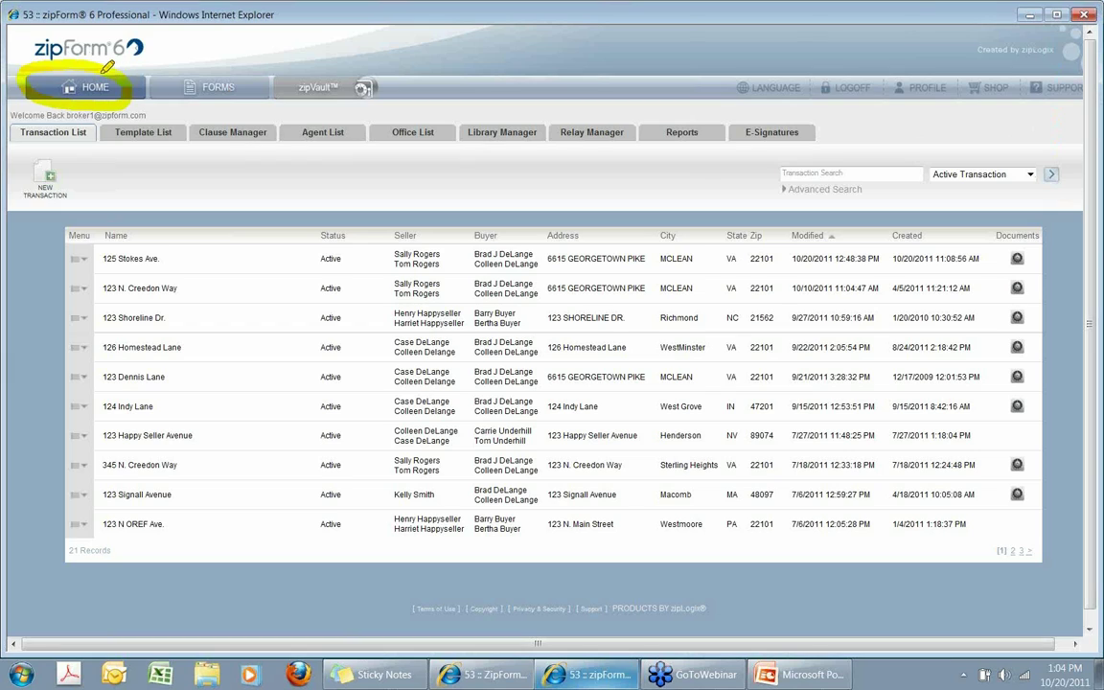
mouse_move(77, 159)
left_mouse_down()
mouse_move(34, 152)
mouse_move(21, 178)
mouse_move(67, 182)
mouse_move(69, 152)
left_mouse_up()
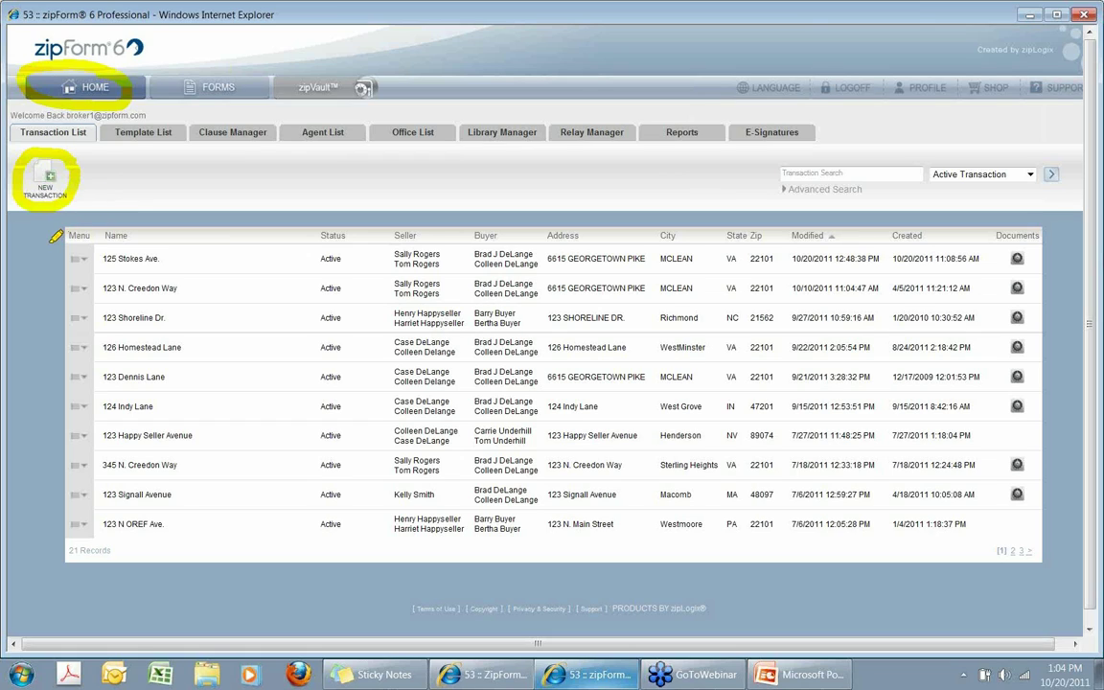
mouse_move(44, 249)
left_mouse_down()
mouse_move(61, 422)
mouse_move(55, 497)
left_mouse_up()
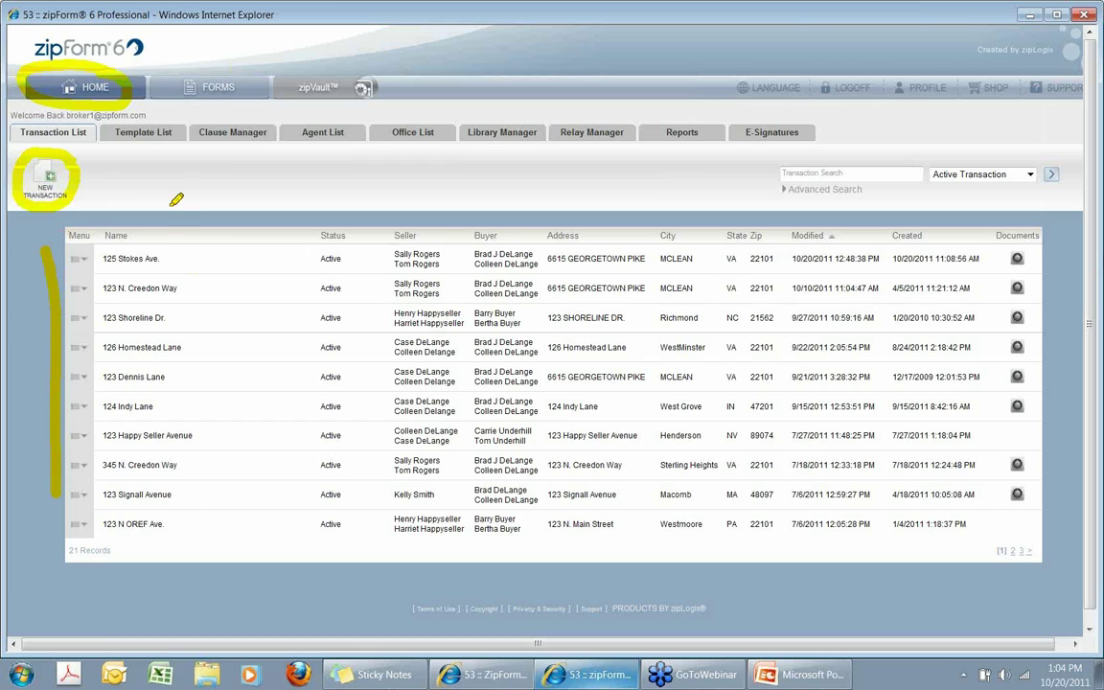
mouse_move(140, 76)
left_mouse_down()
mouse_move(154, 62)
mouse_move(230, 43)
mouse_move(252, 84)
mouse_move(161, 100)
mouse_move(147, 90)
left_mouse_up()
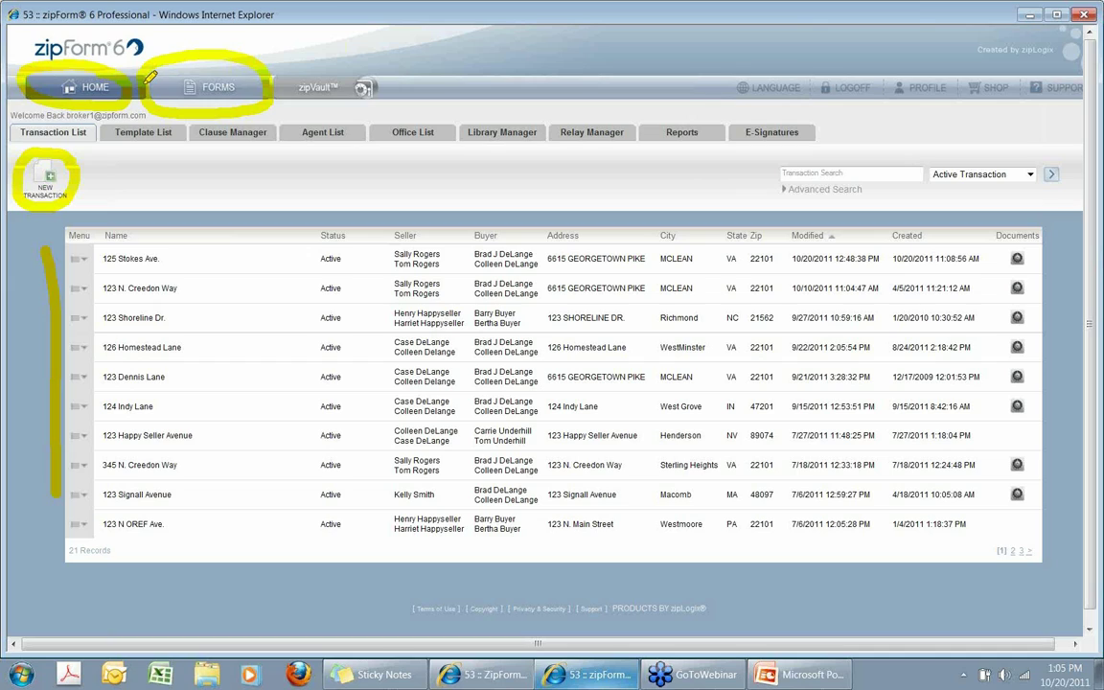
right_click(163, 149)
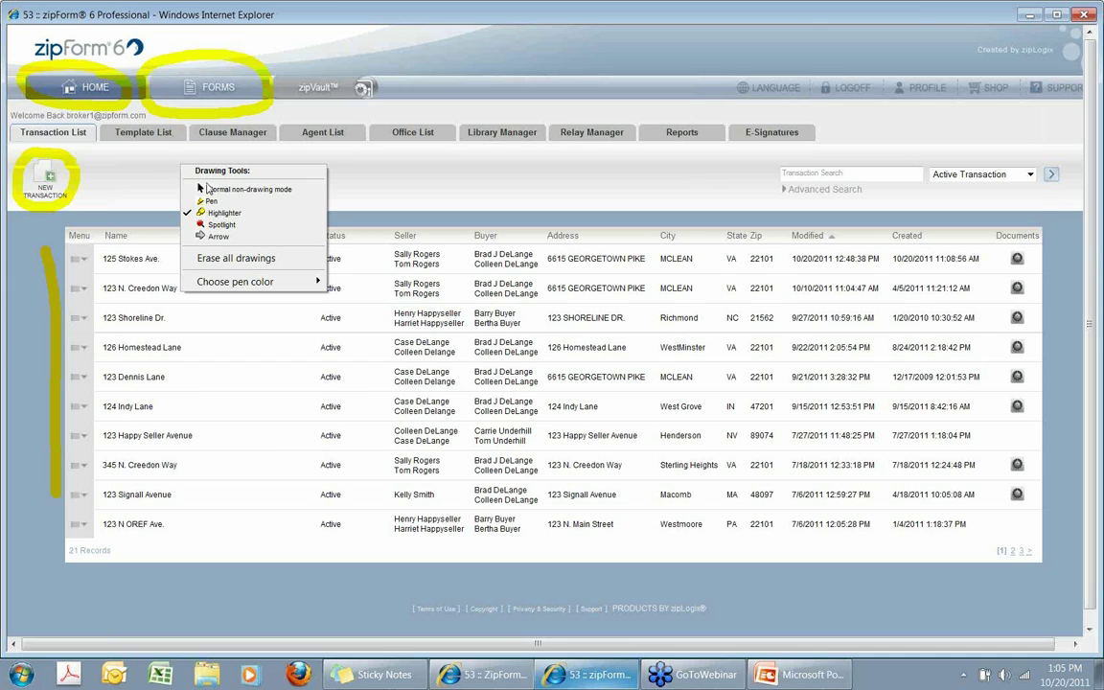
left_click(207, 259)
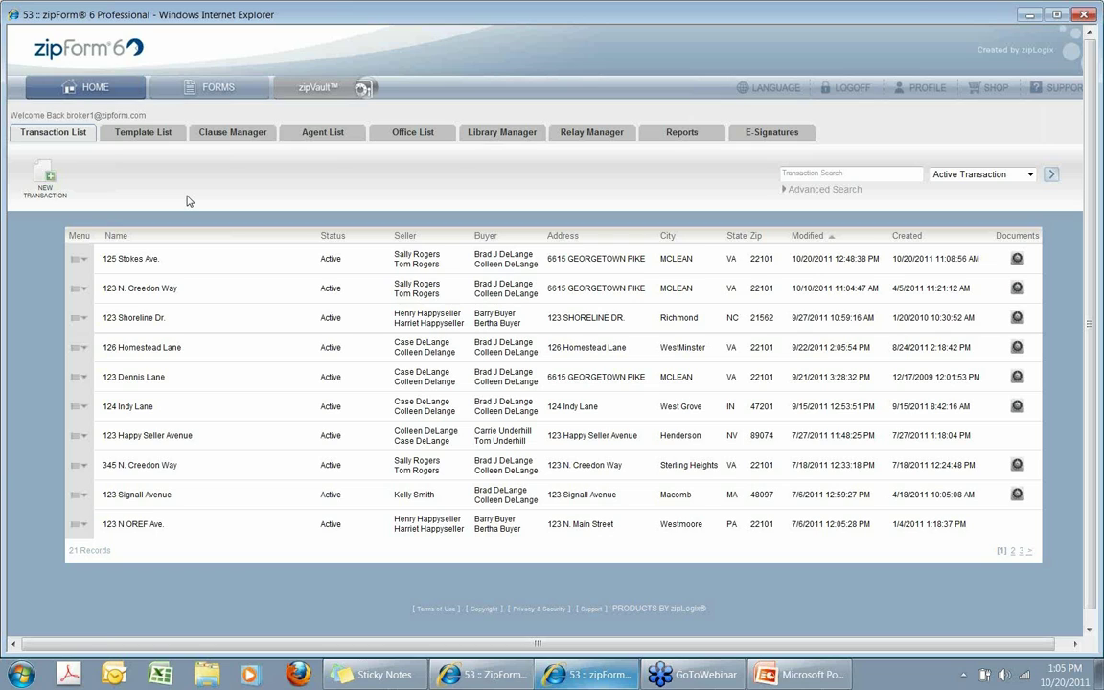
Start a new Residential Listing transaction named '123 West' and show the available templates.
left_click(45, 180)
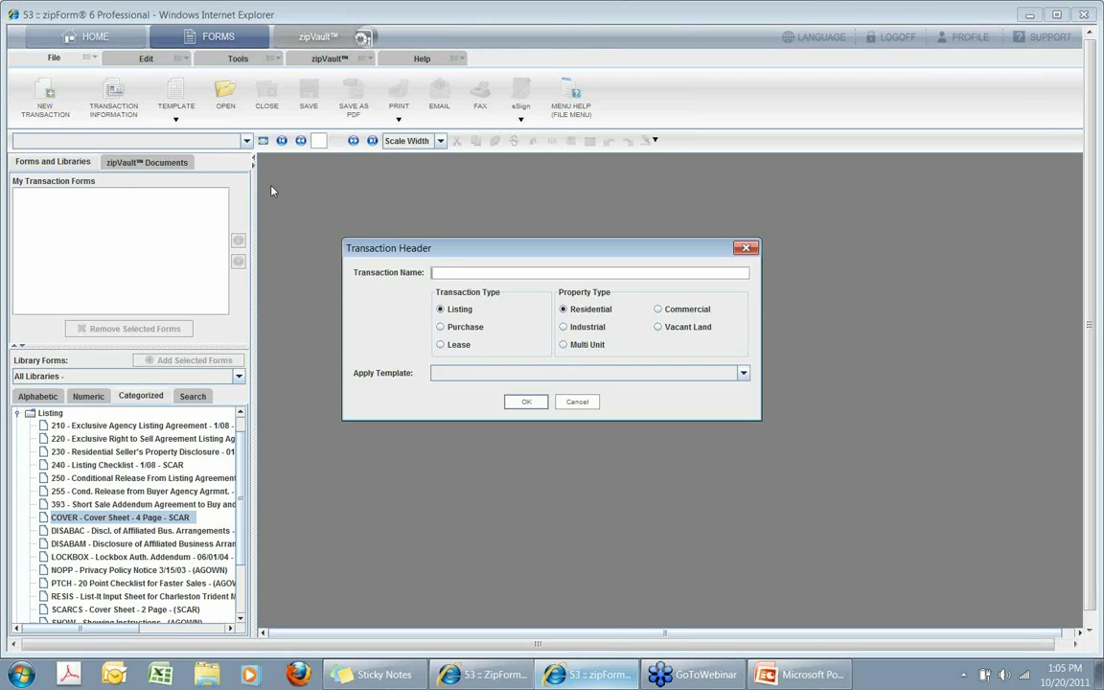
type("123 West")
left_click(743, 374)
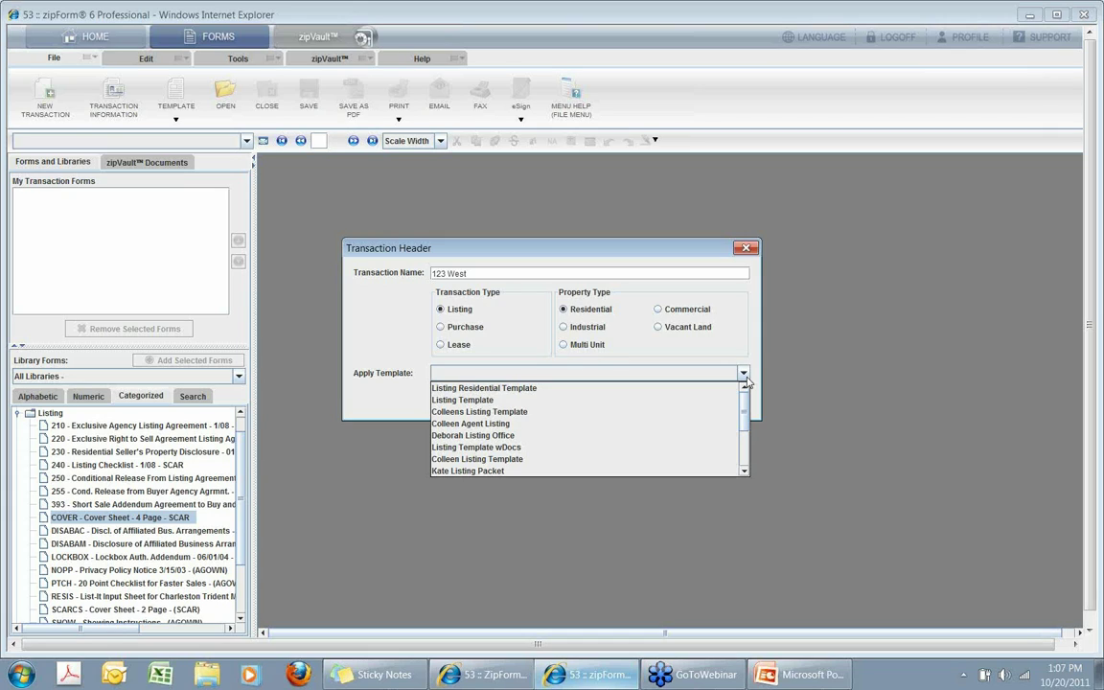
Choose Listing Residential Template as the template for 123 West.
left_click(484, 388)
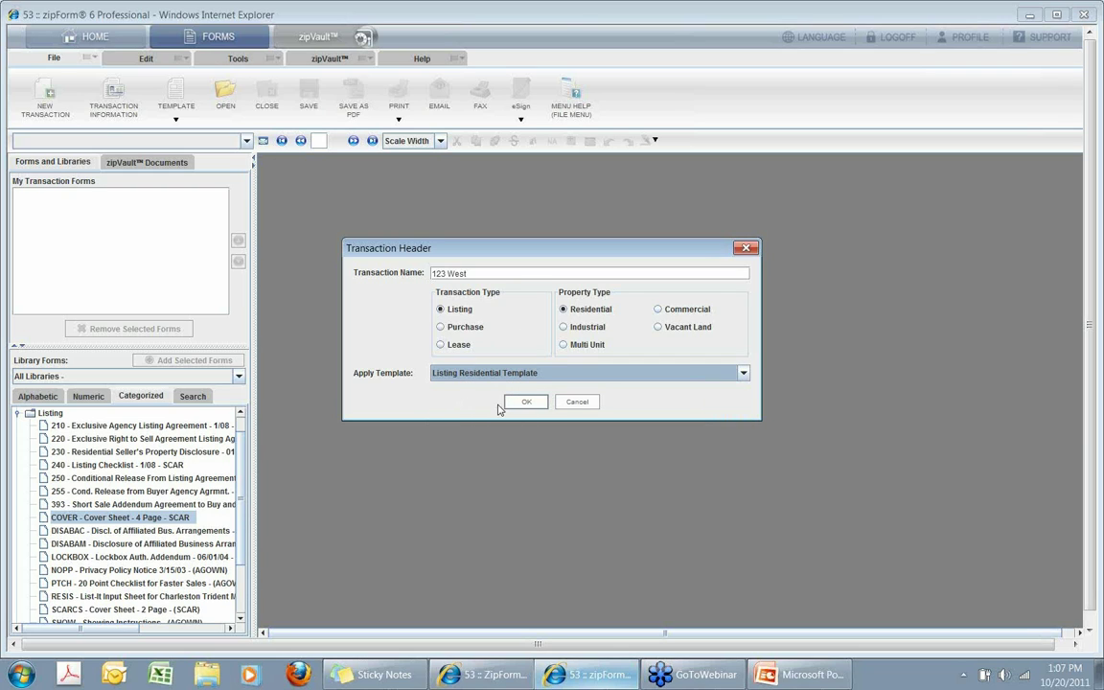
Create the transaction, then highlight the cover sheet title, City/State fields and form lists.
left_click(524, 404)
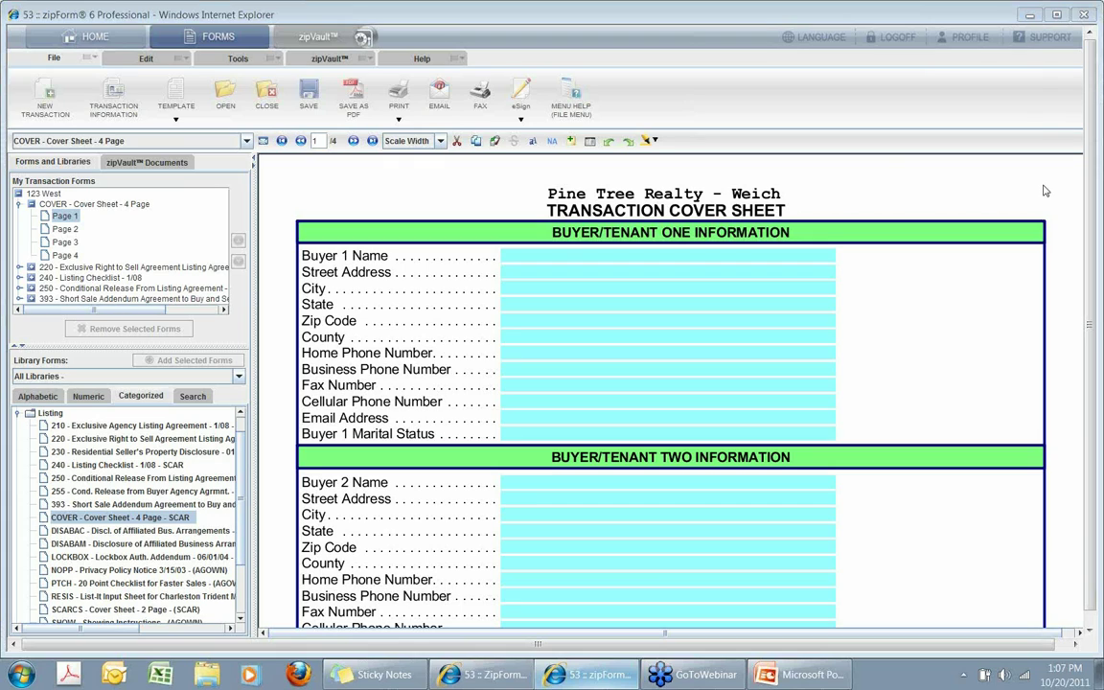
left_click_drag(878, 166, 874, 209)
left_click(906, 201)
left_click_drag(588, 303, 797, 281)
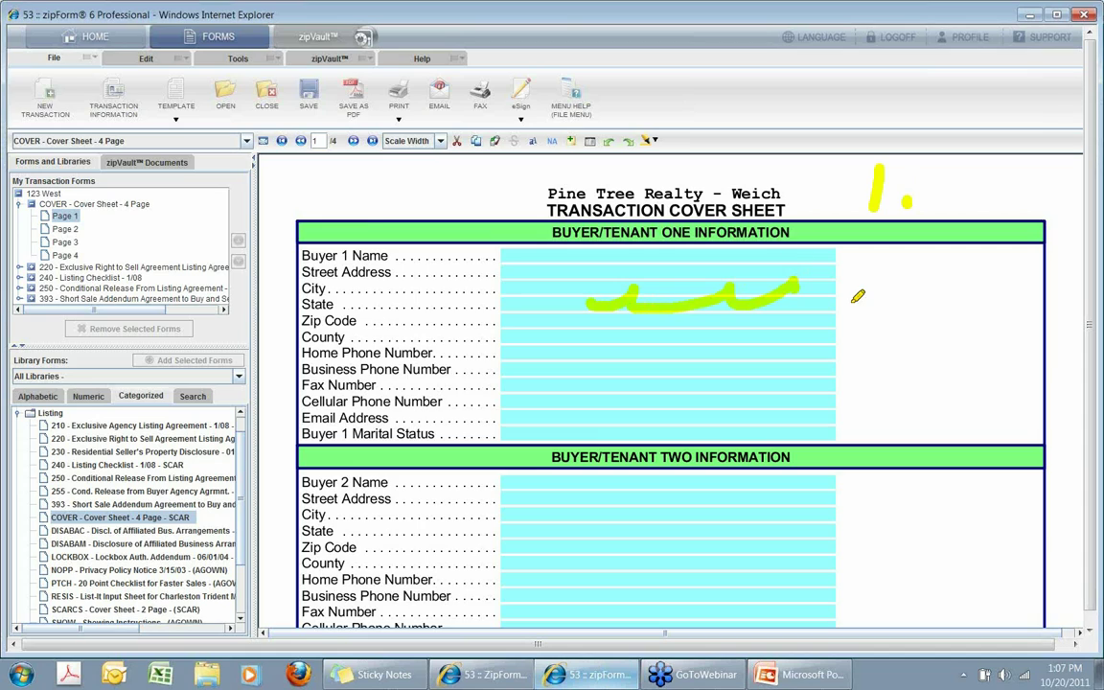
mouse_move(11, 181)
left_mouse_down()
mouse_move(187, 179)
mouse_move(240, 211)
mouse_move(241, 321)
mouse_move(30, 320)
left_mouse_up()
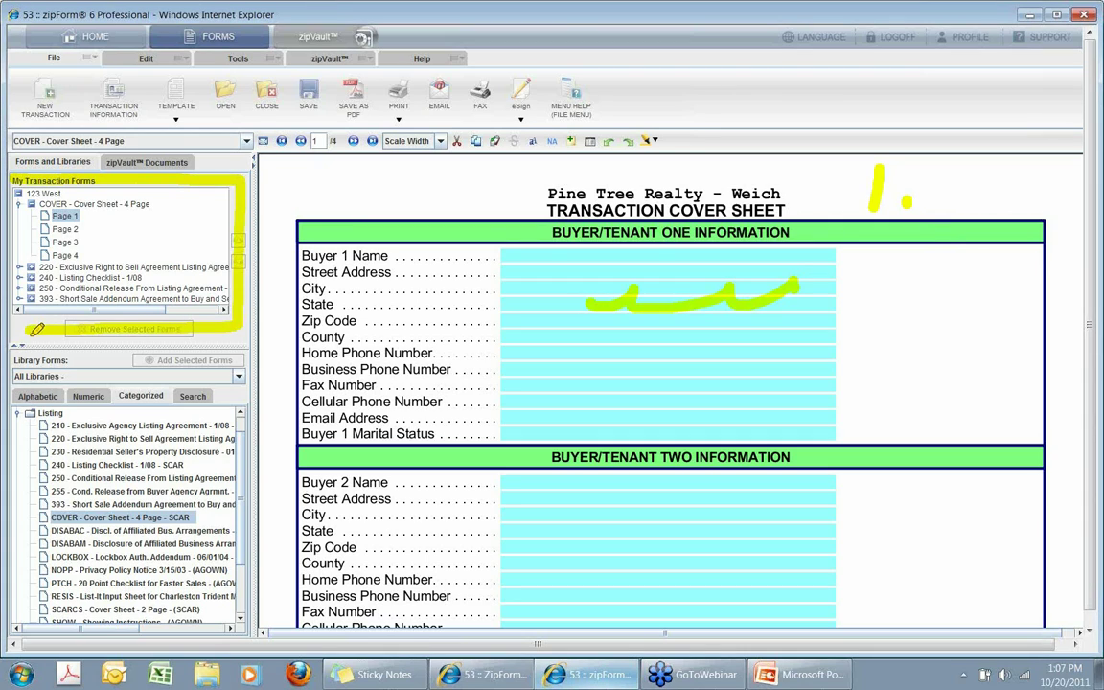
mouse_move(11, 362)
left_mouse_down()
mouse_move(235, 360)
mouse_move(244, 571)
mouse_move(271, 599)
left_mouse_up()
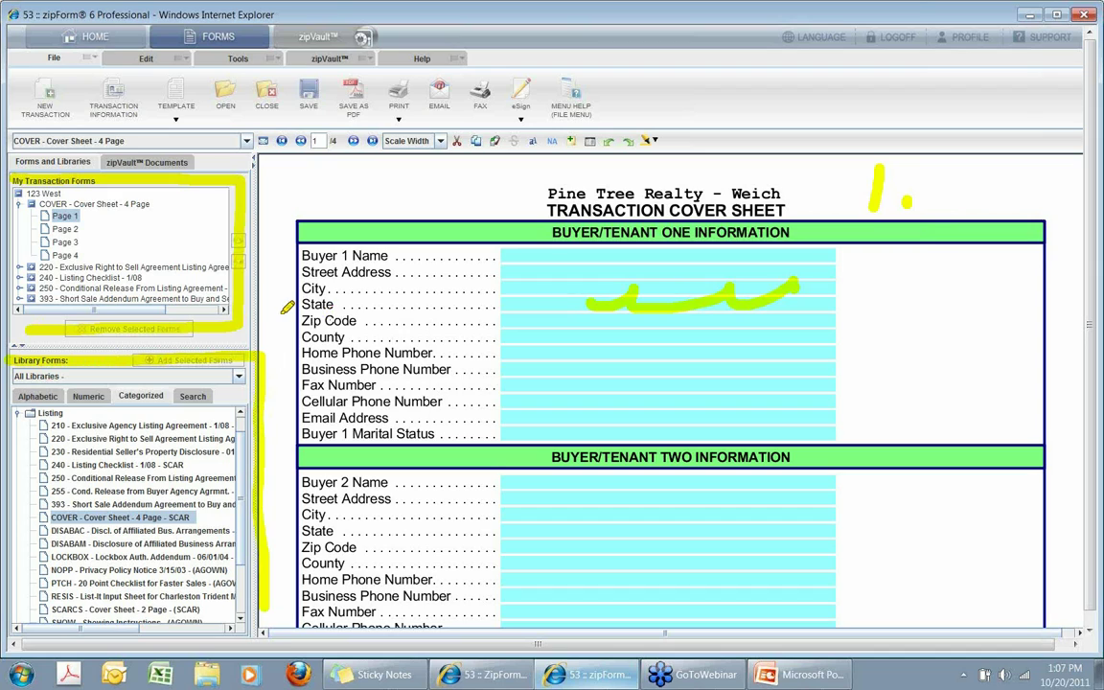
Leave drawing mode and show the list of form libraries.
right_click(286, 307)
left_click(292, 307)
left_click(239, 376)
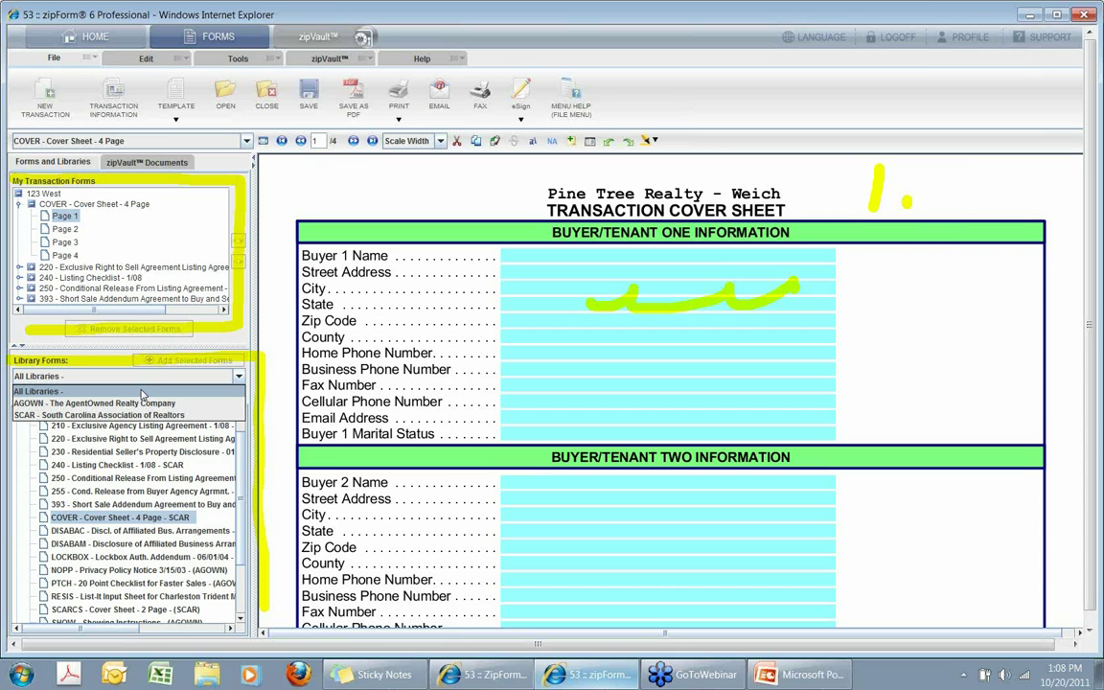
Limit library forms to SCAR and view them alphabetically, by number and by category.
left_click(142, 394)
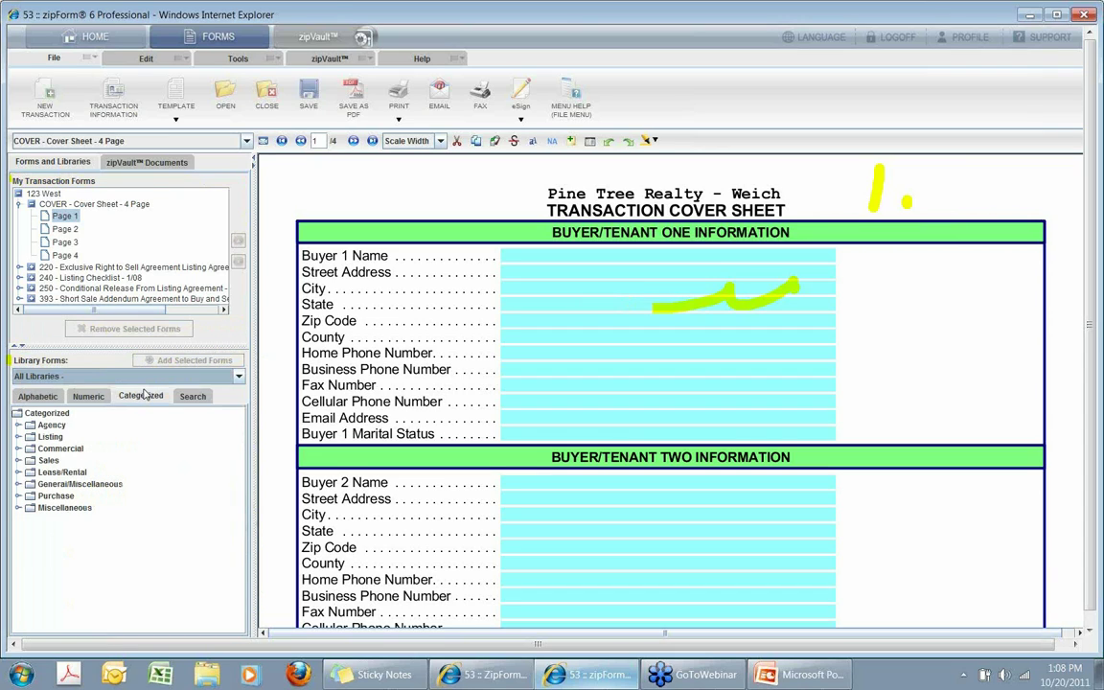
left_click(65, 377)
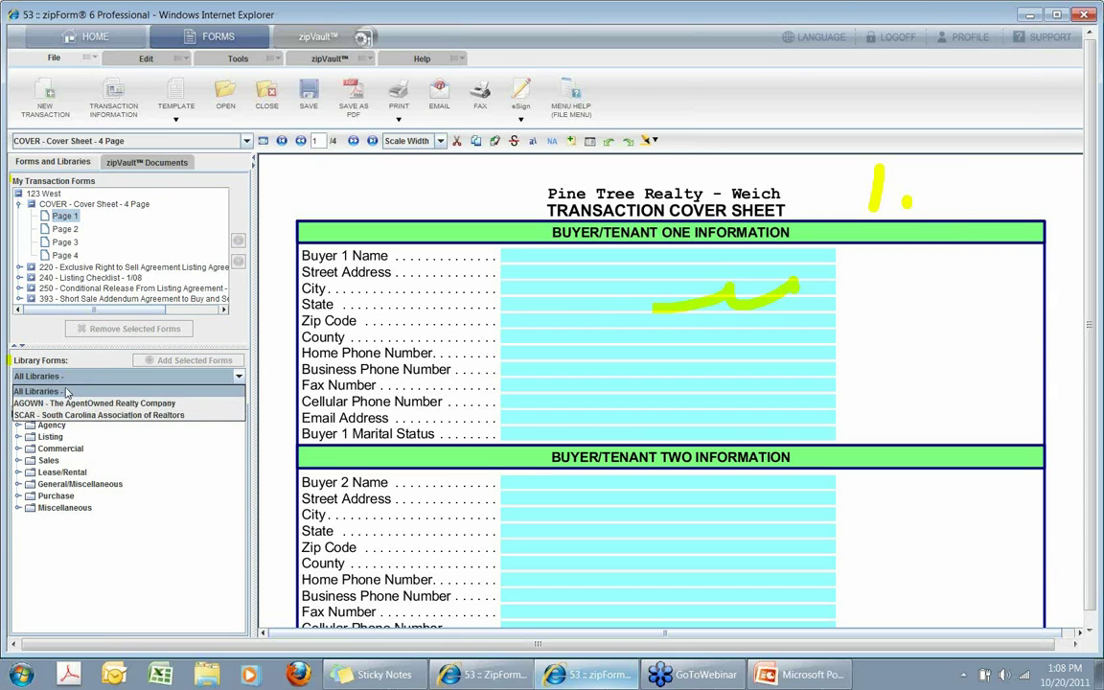
left_click(63, 381)
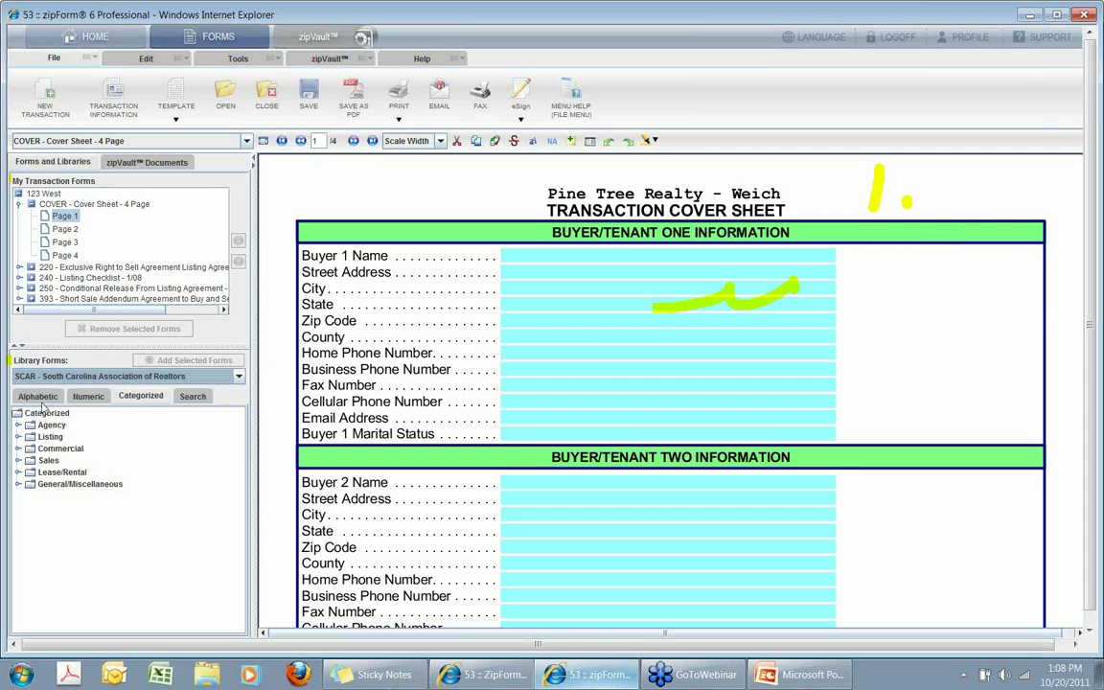
left_click(37, 396)
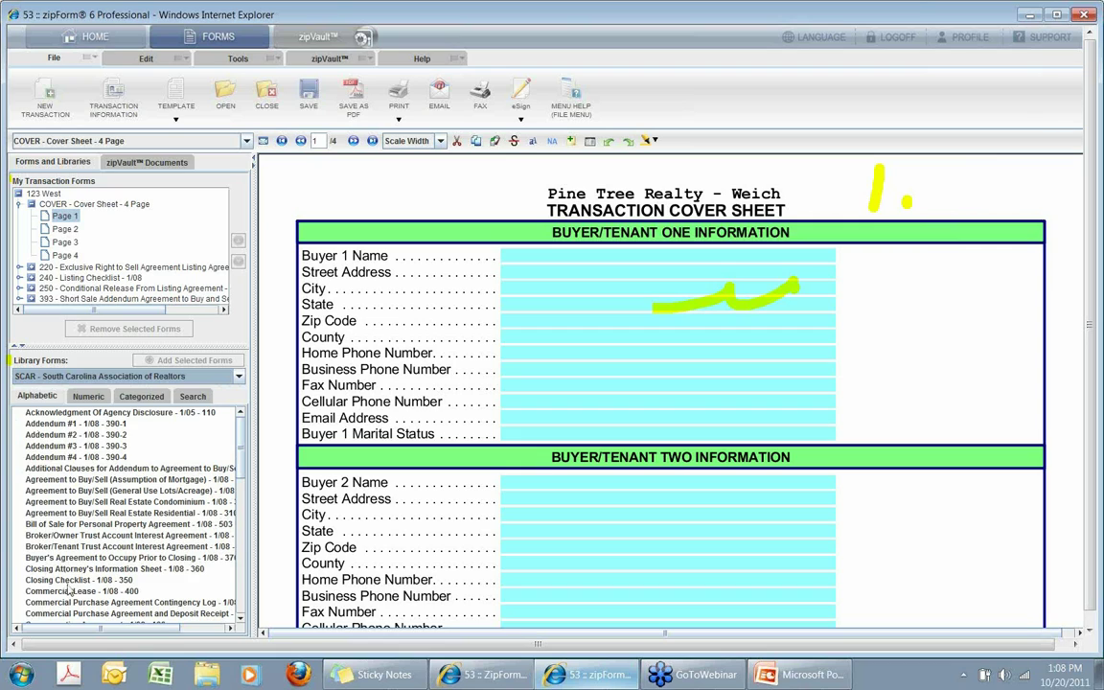
left_click(89, 397)
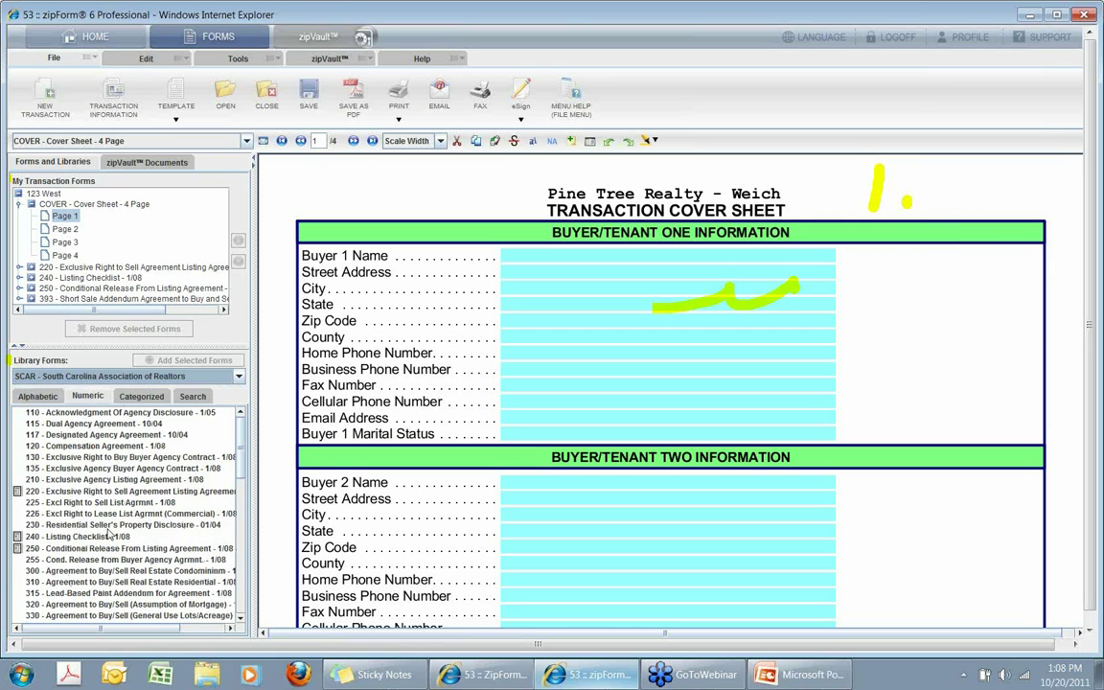
left_click(136, 397)
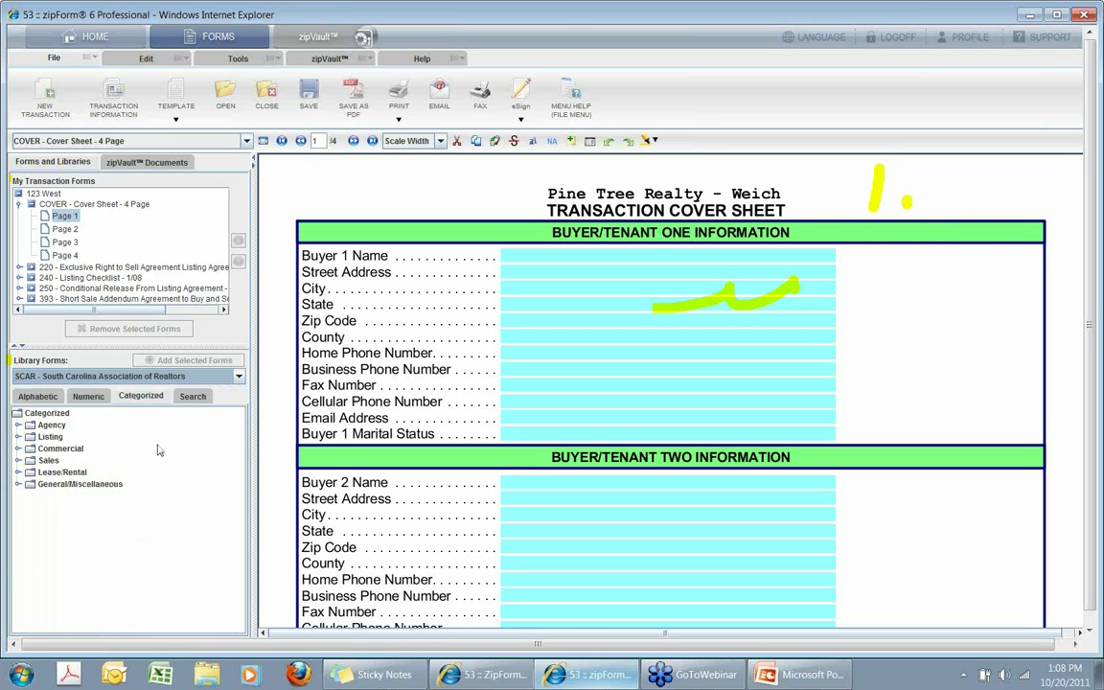
Search SCAR forms for 'disclosure' and bring up options for Residential Seller's Property Disclosure.
left_click(192, 396)
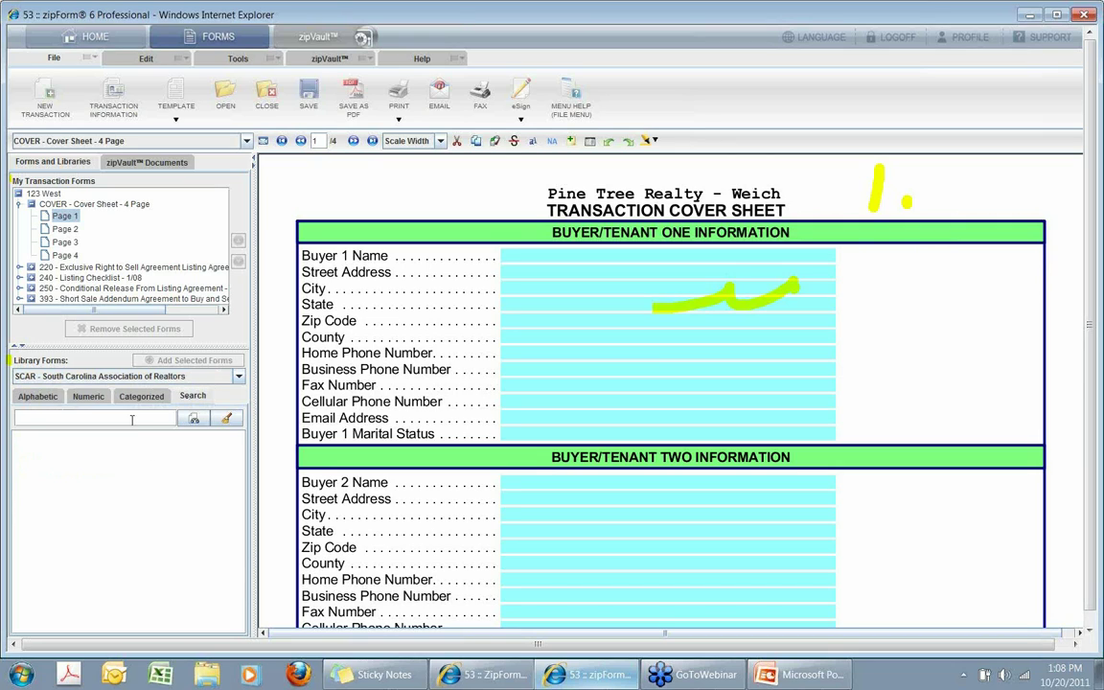
type("disclosure")
left_click(194, 423)
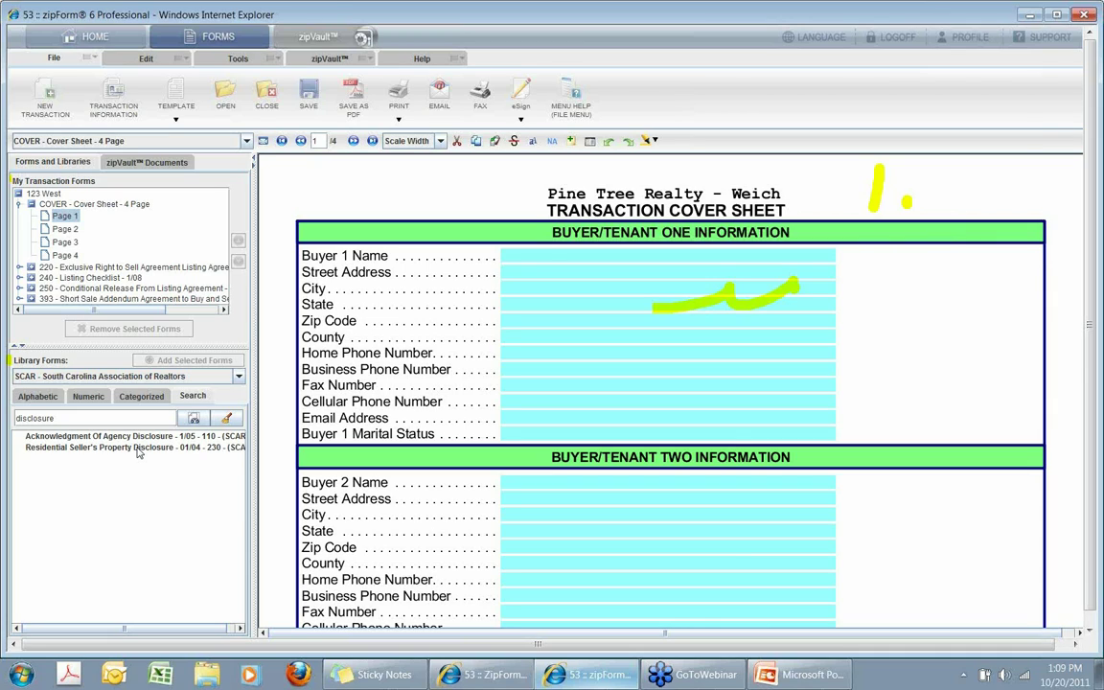
right_click(137, 451)
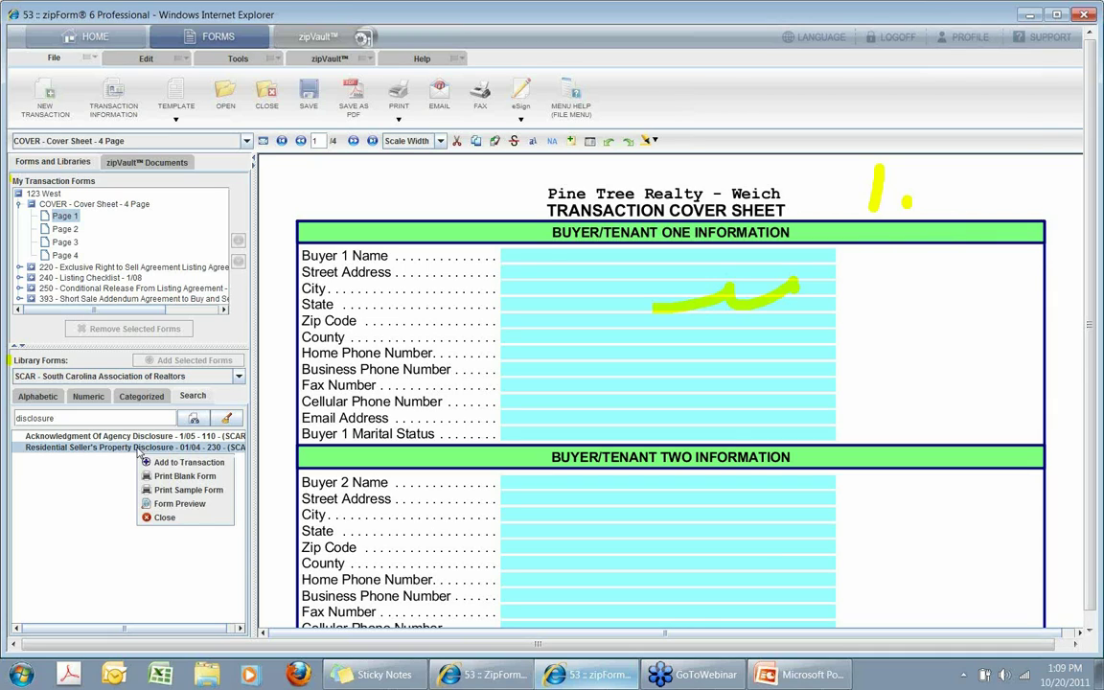
left_click(167, 504)
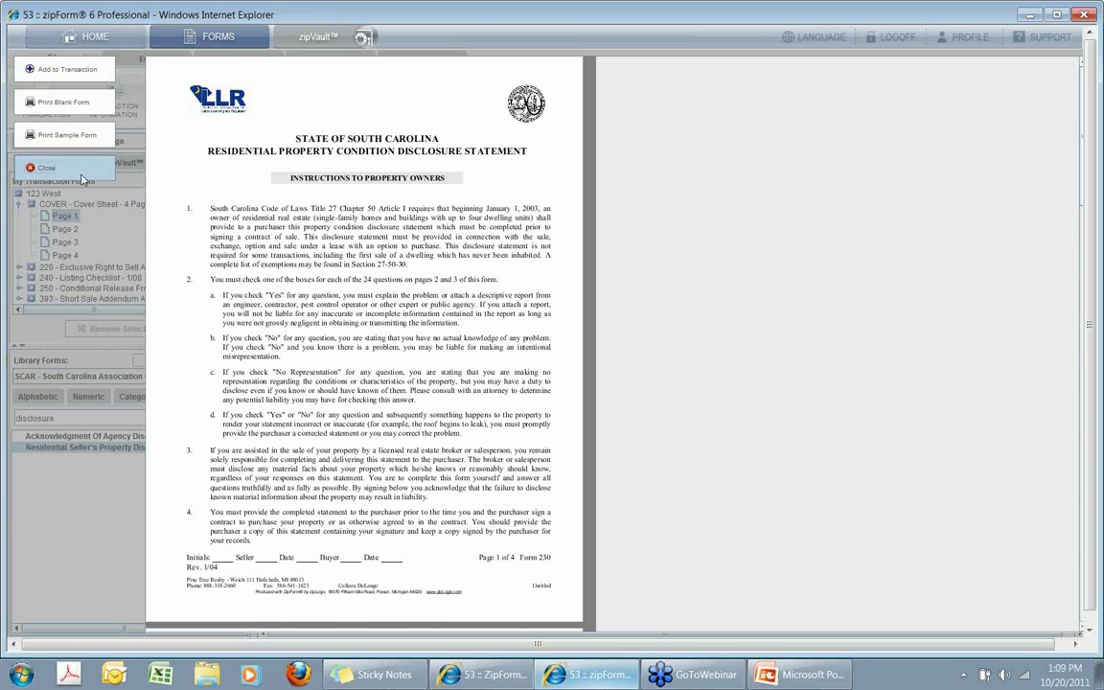
left_click(81, 178)
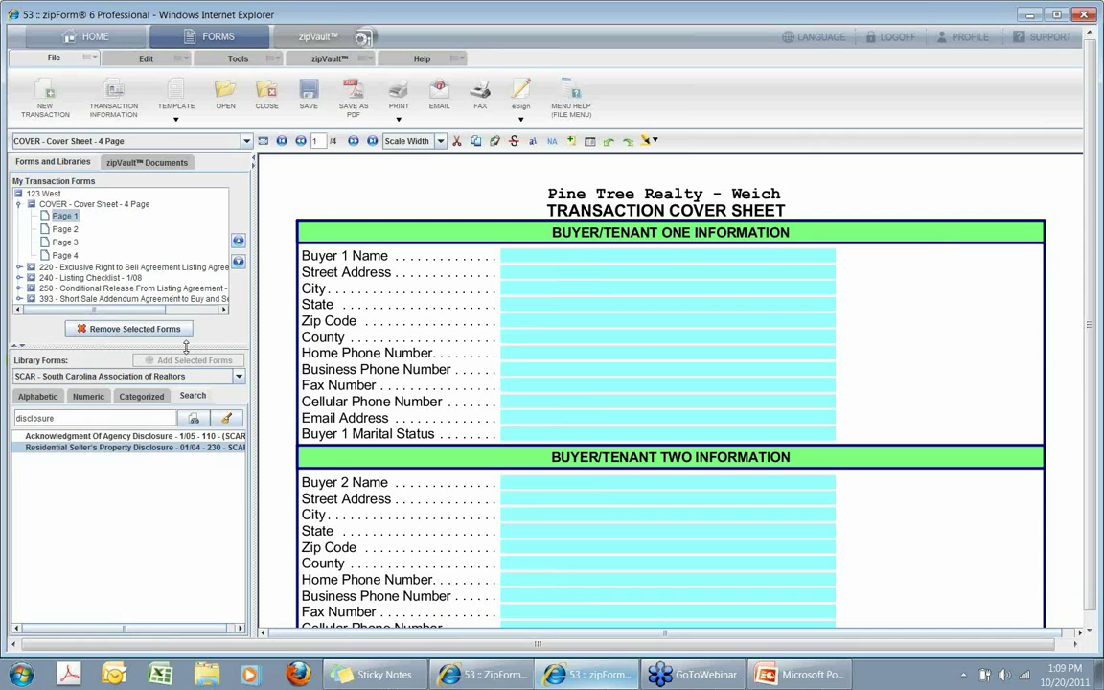
Add Agreement to Buy/Sell Real Estate Residential, Broker/Tenant Trust Account Interest Agreement, Commercial Lease and Addendum #2 to the transaction.
left_click(44, 397)
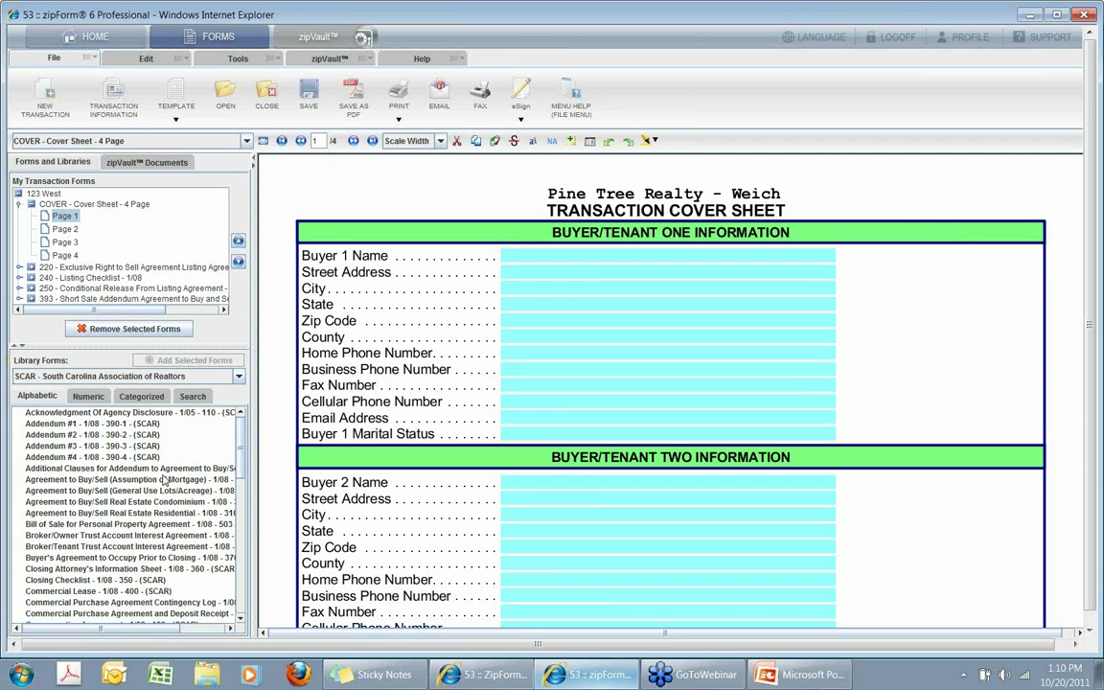
left_click(119, 514)
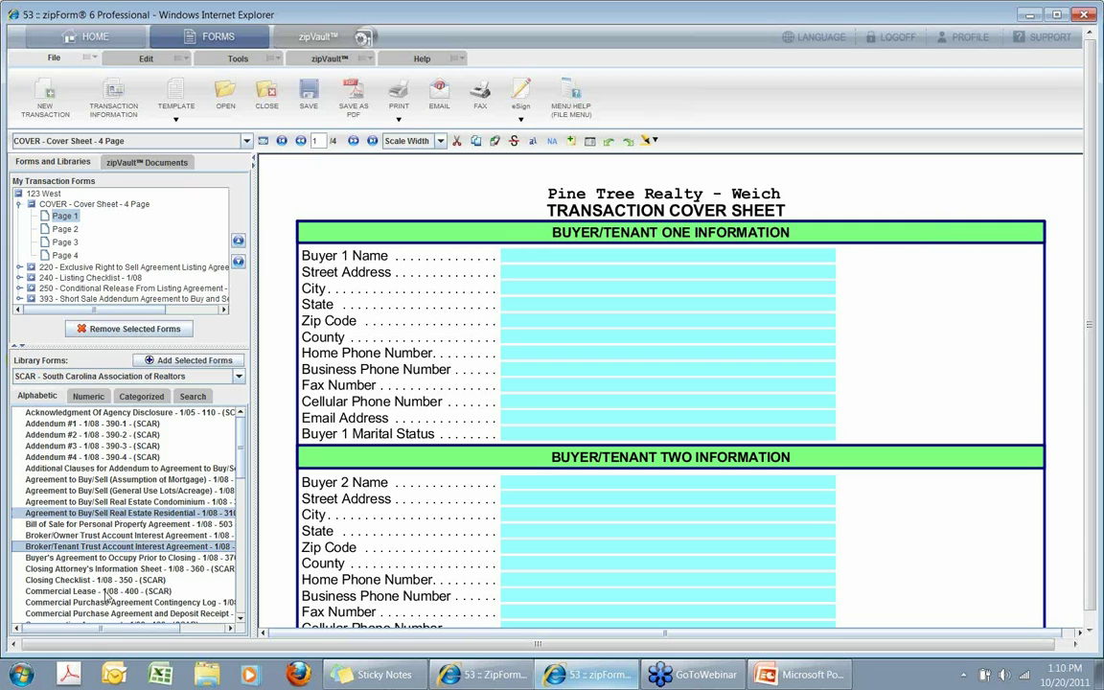
left_click(96, 546, "ctrl")
left_click(100, 591, "ctrl")
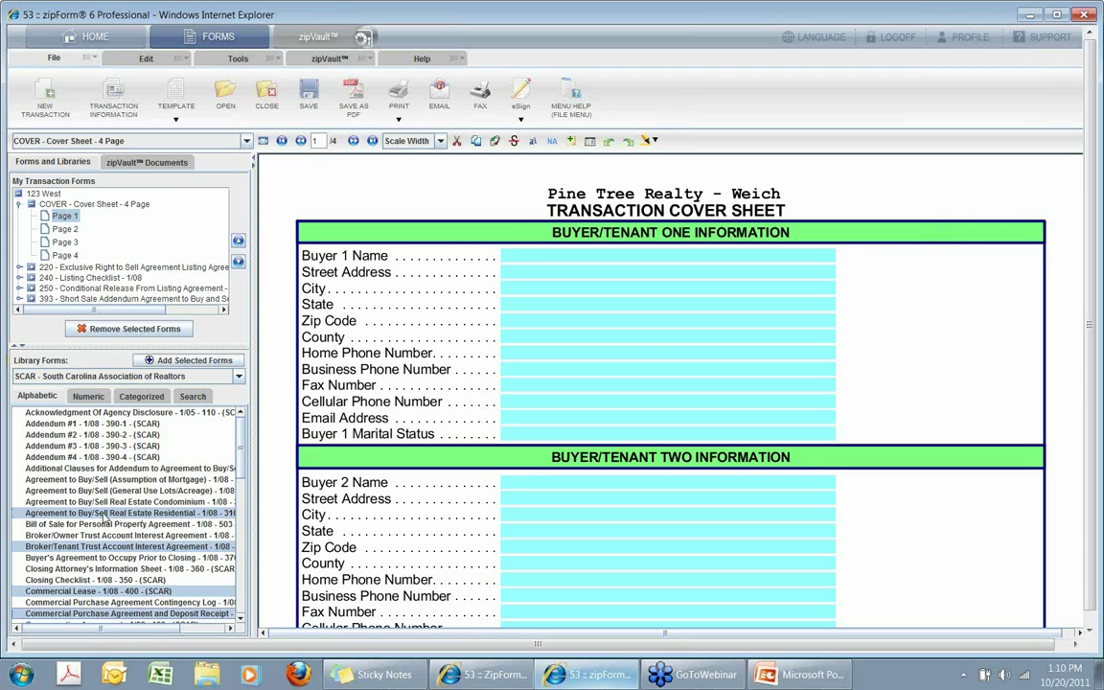
left_click_drag(102, 514, 151, 299)
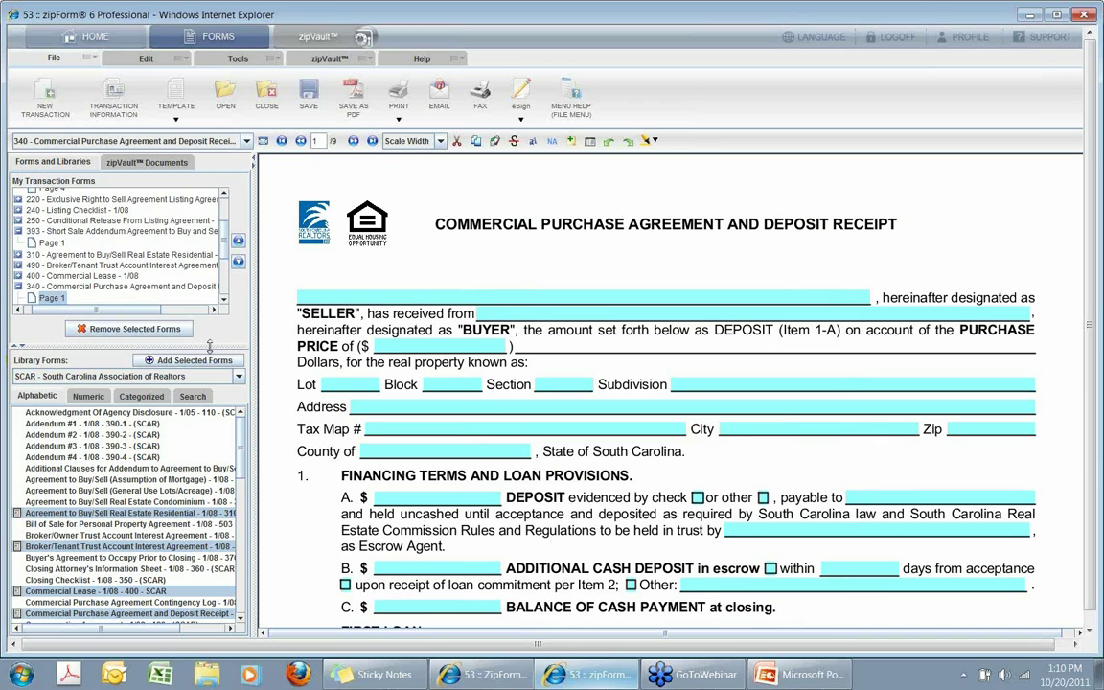
left_click(55, 436)
double_click(56, 436)
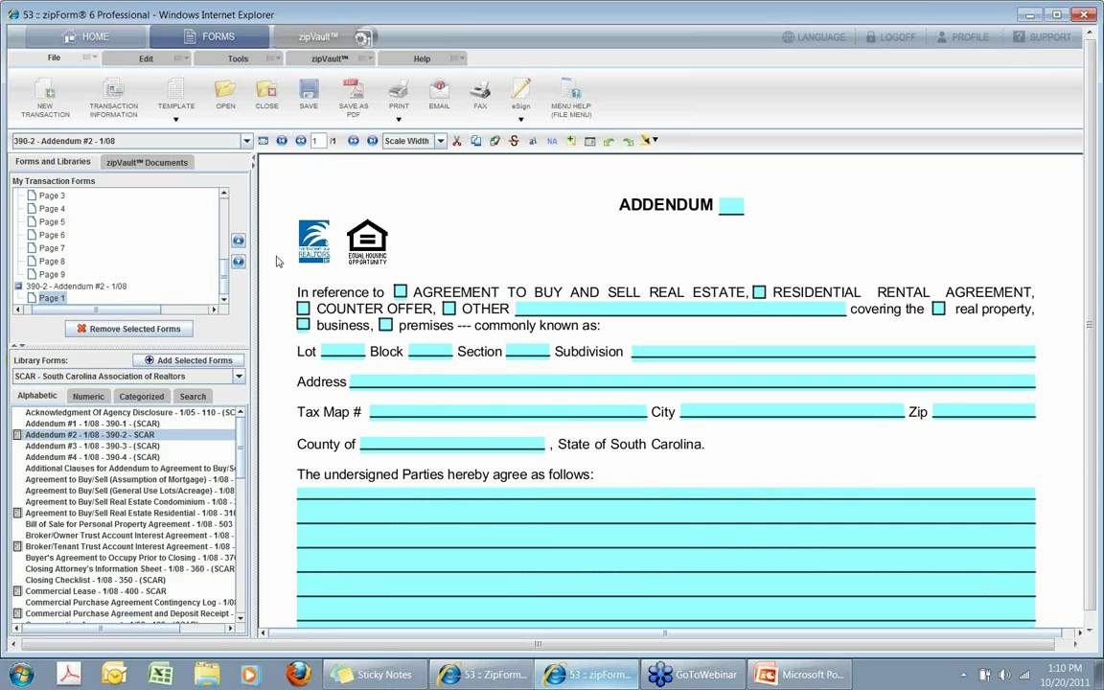
Show cover sheet page 1, circle Transaction Information, then erase all drawings.
scroll(203, 264, "up", 5)
left_click(84, 206)
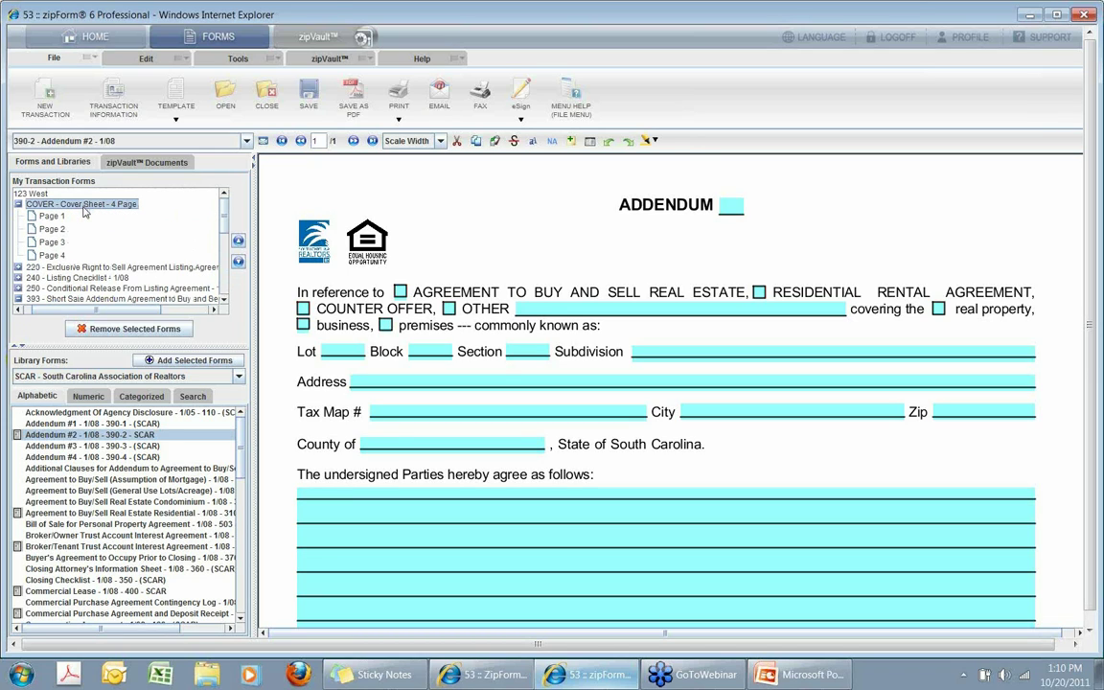
left_click(52, 217)
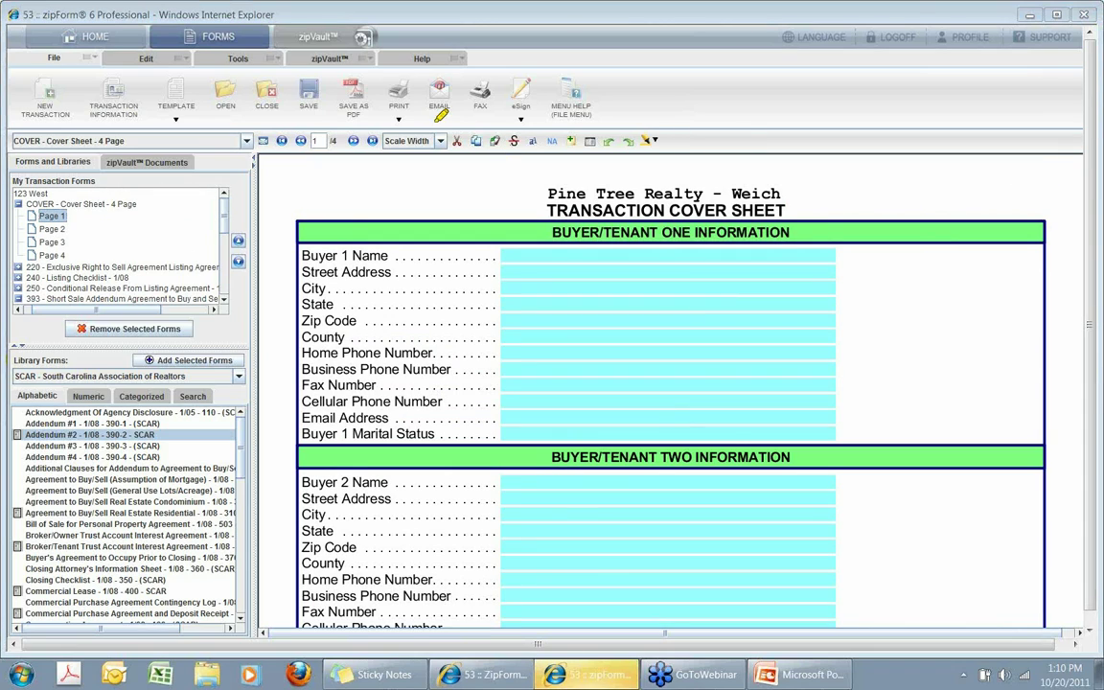
mouse_move(115, 55)
left_mouse_down()
mouse_move(91, 91)
mouse_move(113, 122)
mouse_move(140, 92)
mouse_move(119, 73)
left_mouse_up()
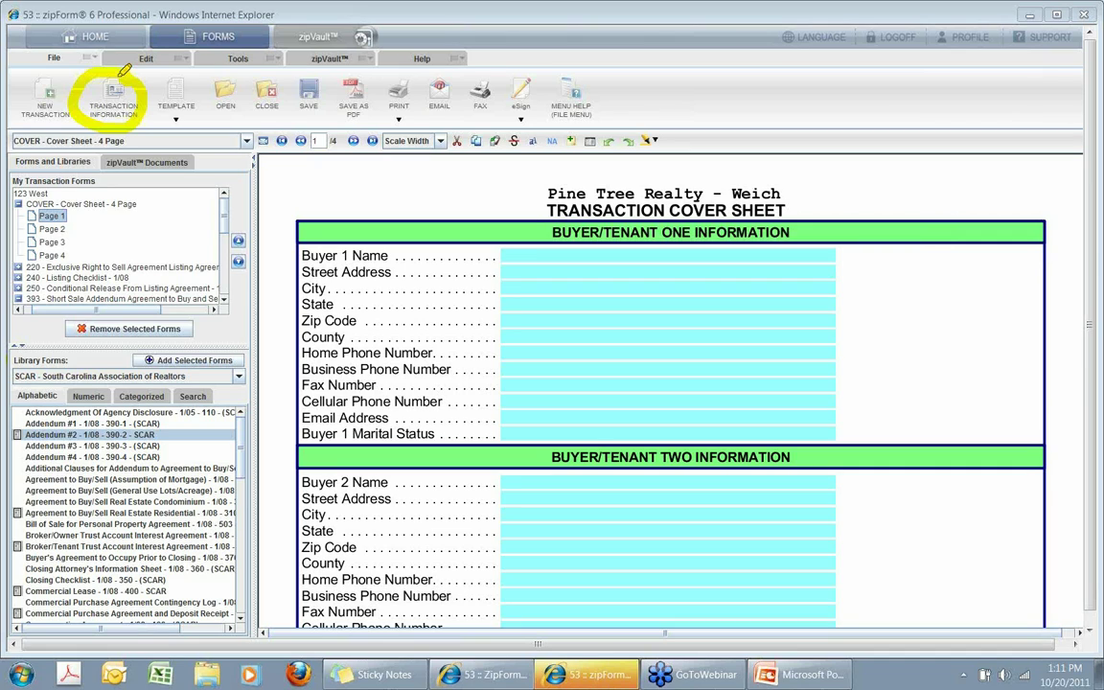
right_click(316, 190)
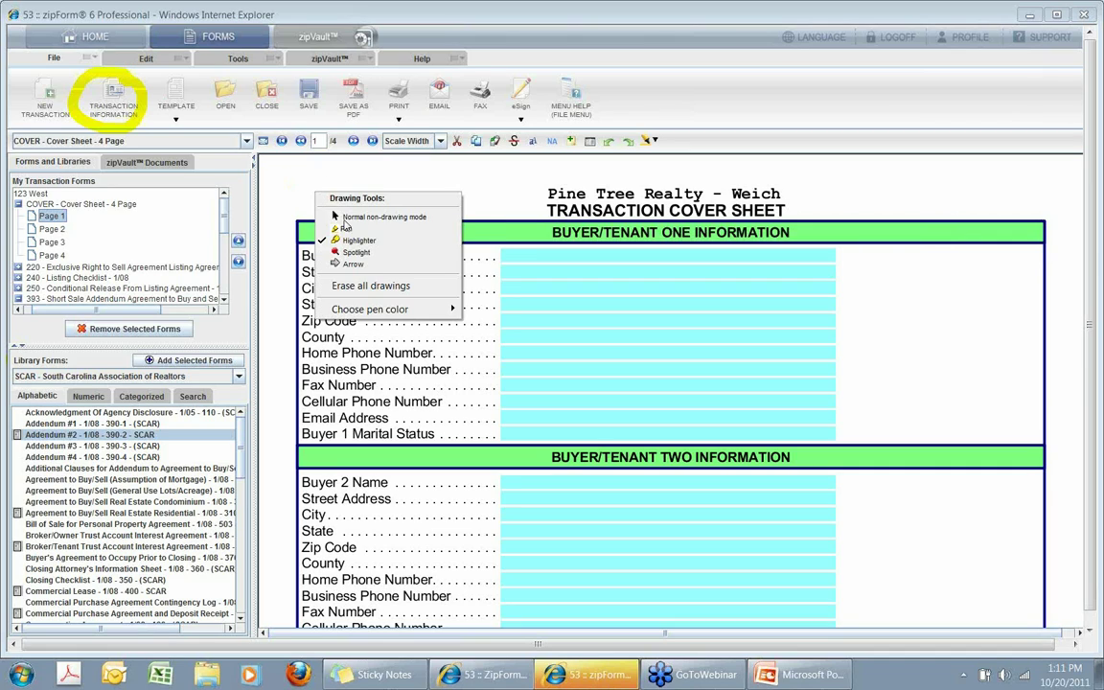
left_click(362, 287)
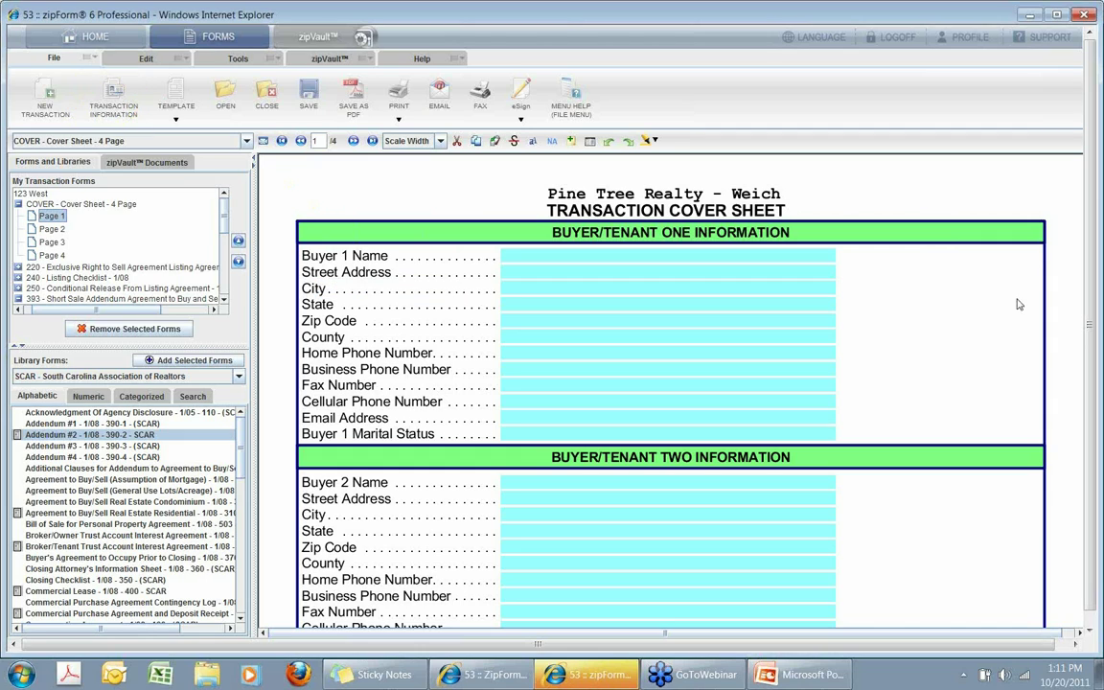
Review the blank seller and Listing Broker fields, then bring up Transaction Information.
scroll(974, 362, "down", 10)
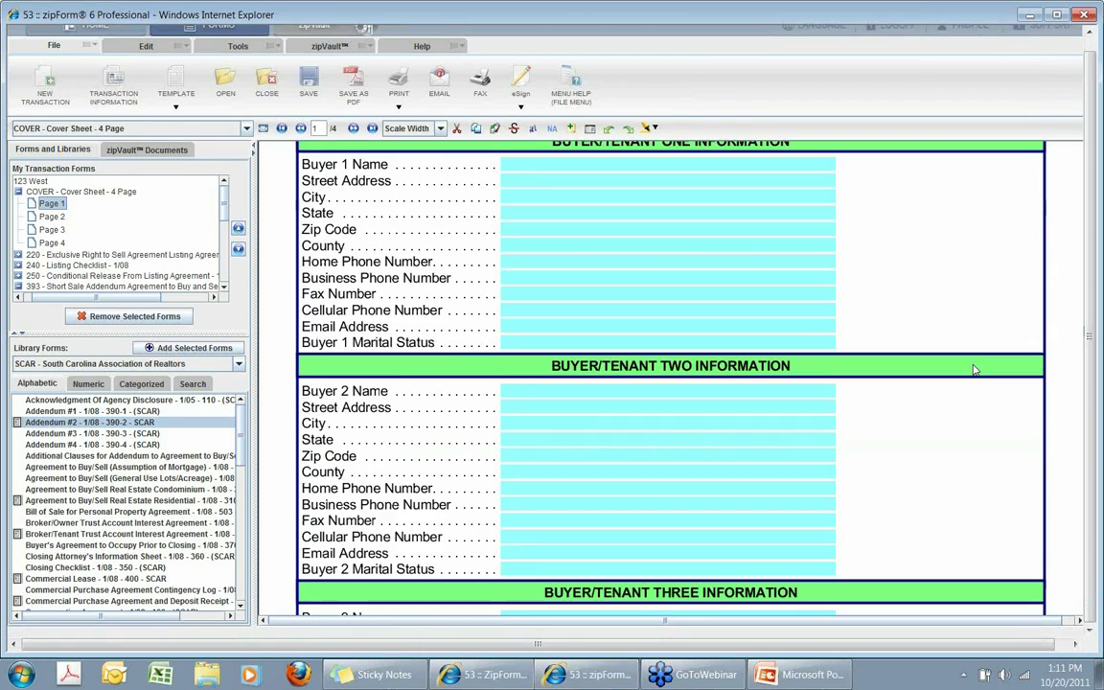
scroll(973, 358, "down", 10)
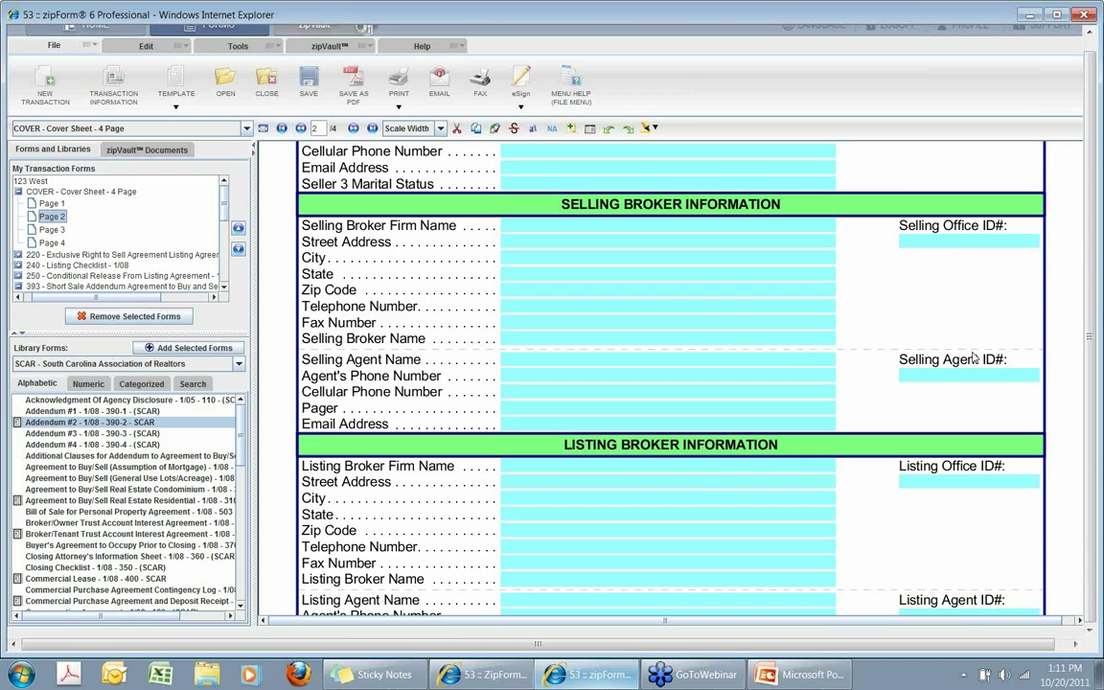
scroll(973, 356, "up", 3)
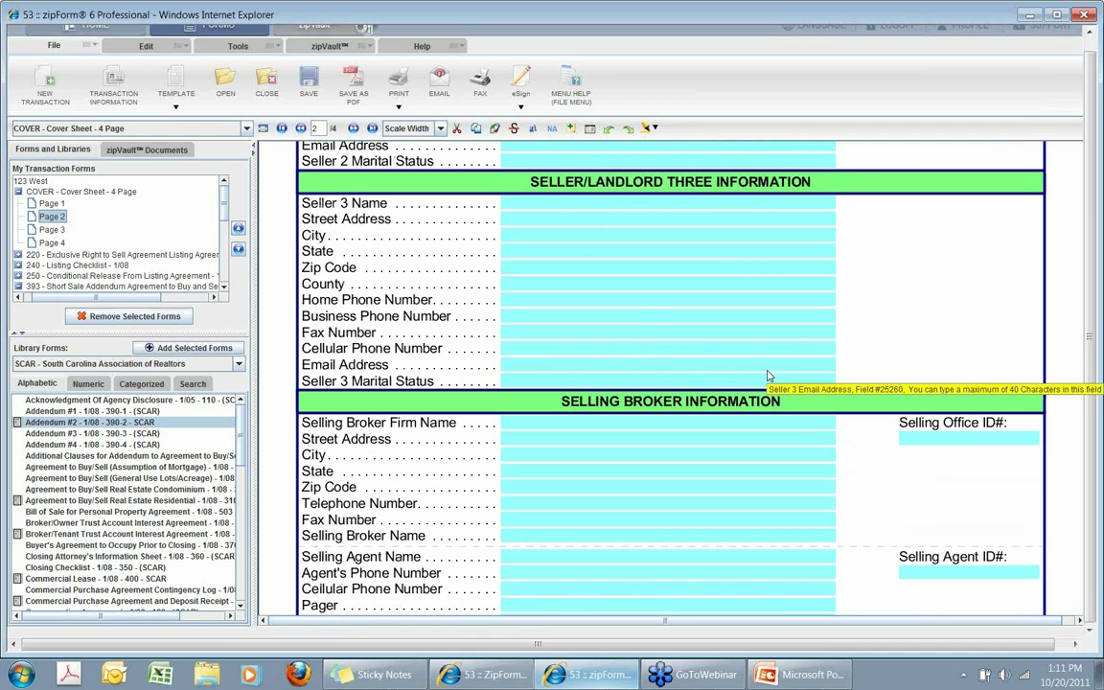
scroll(767, 375, "down", 6)
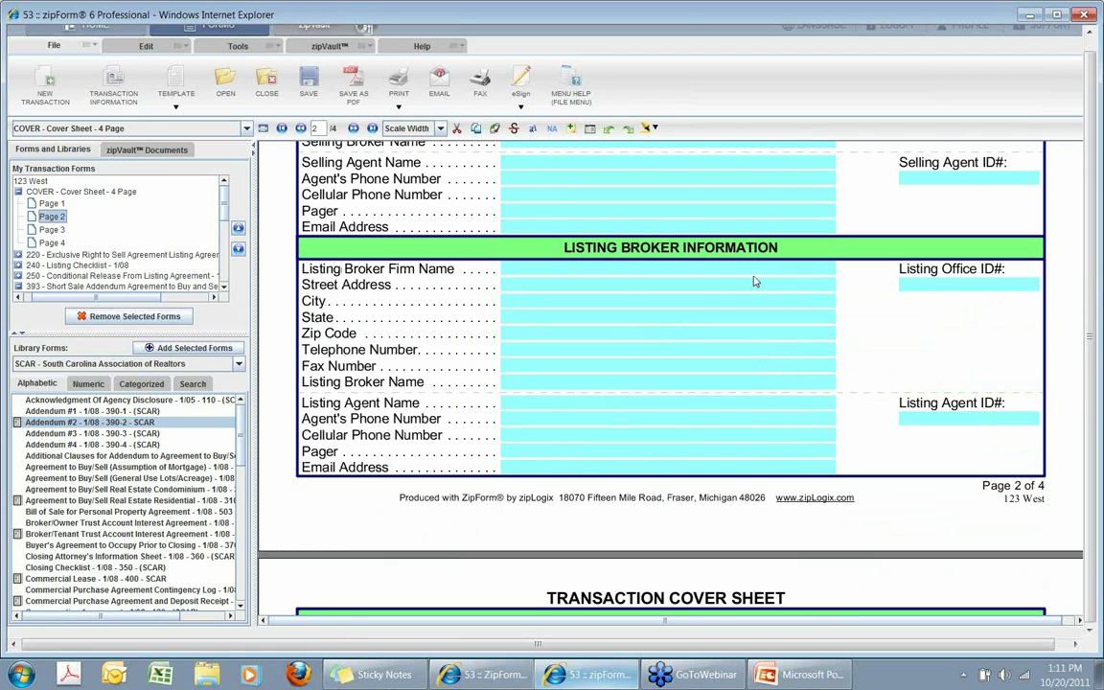
left_click(115, 85)
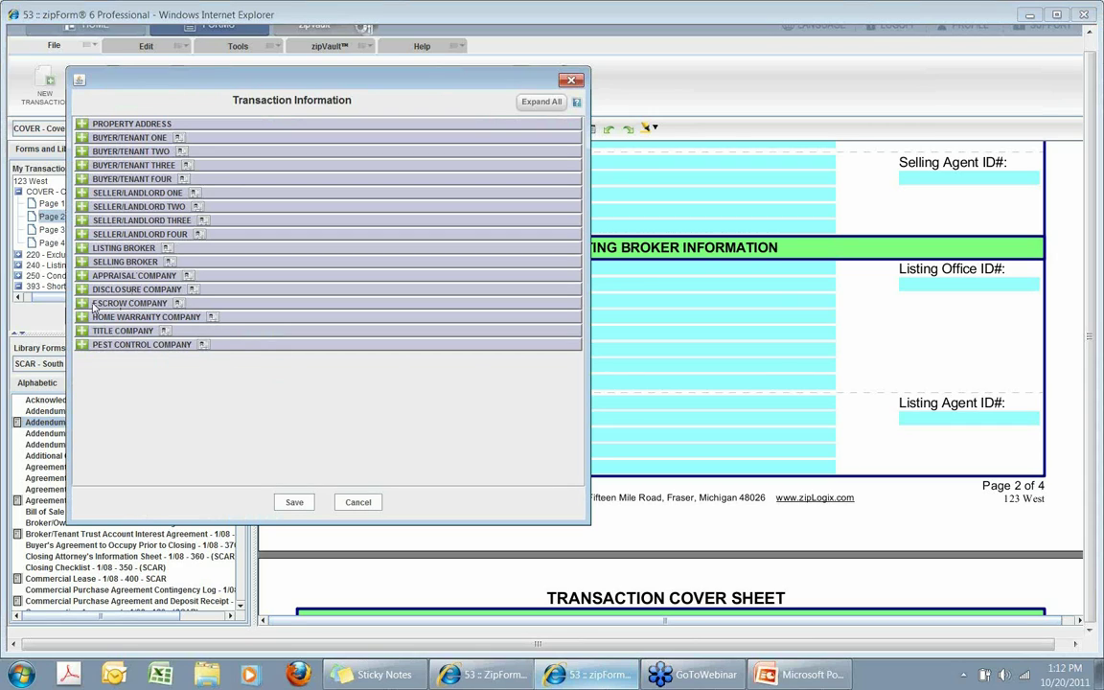
Expand Listing Broker and pick the Pine Tree Realty agent from the address book.
left_click(83, 248)
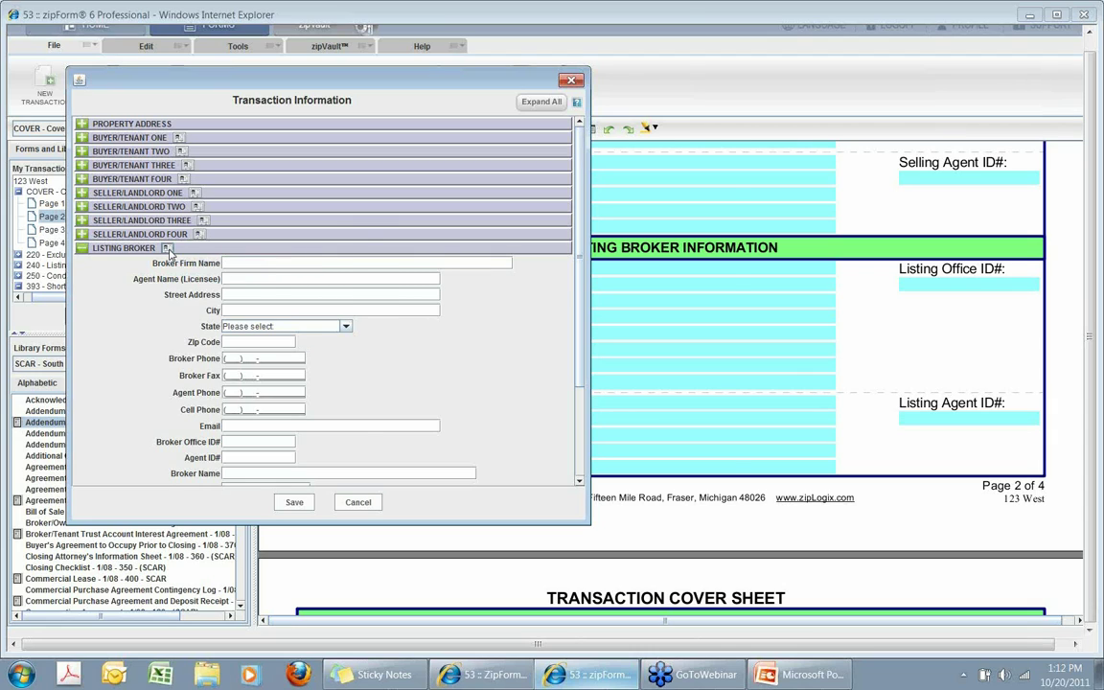
left_click(166, 249)
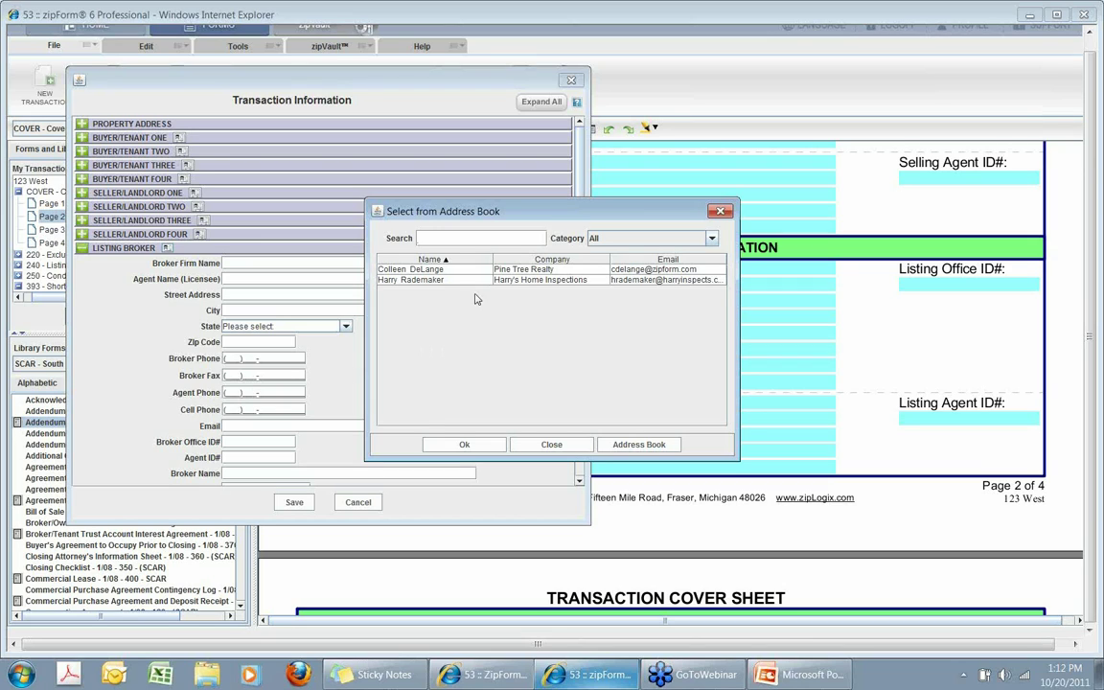
left_click(422, 269)
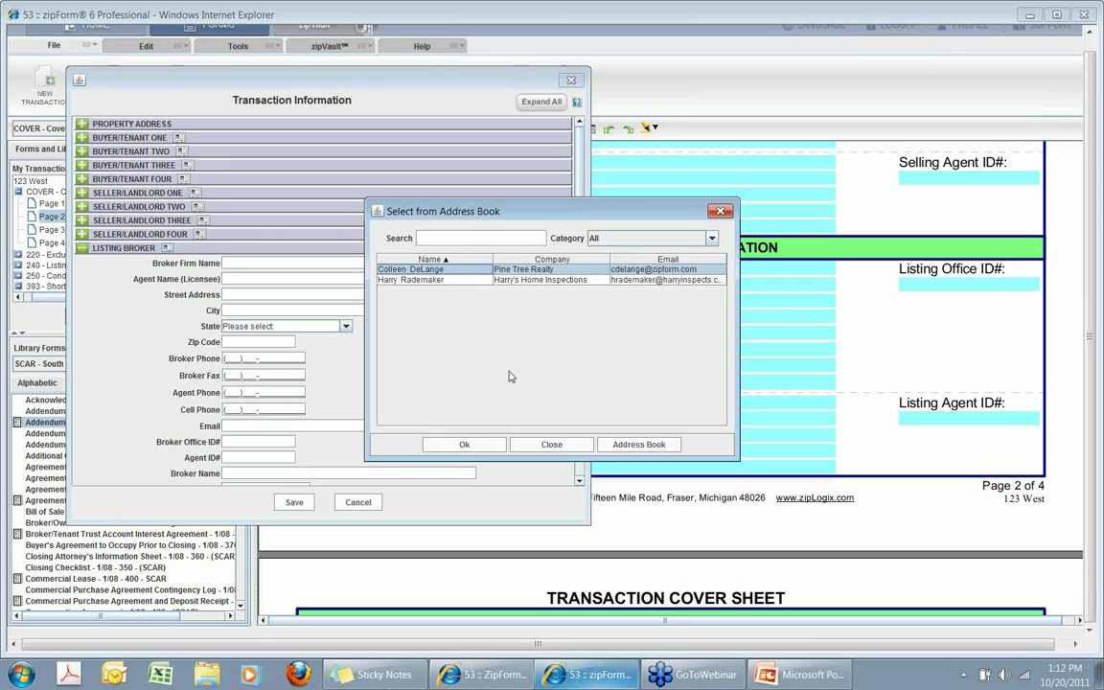
Insert the Pine Tree Realty agent as listing broker and view the CSV contact import help.
left_click(465, 445)
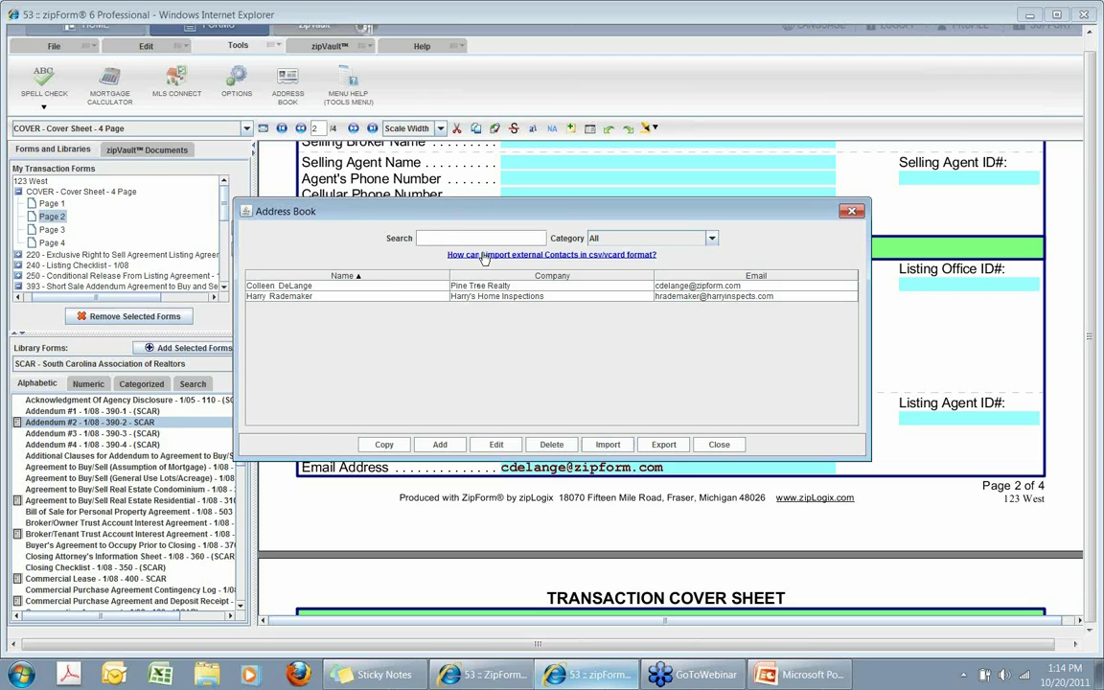
left_click(567, 256)
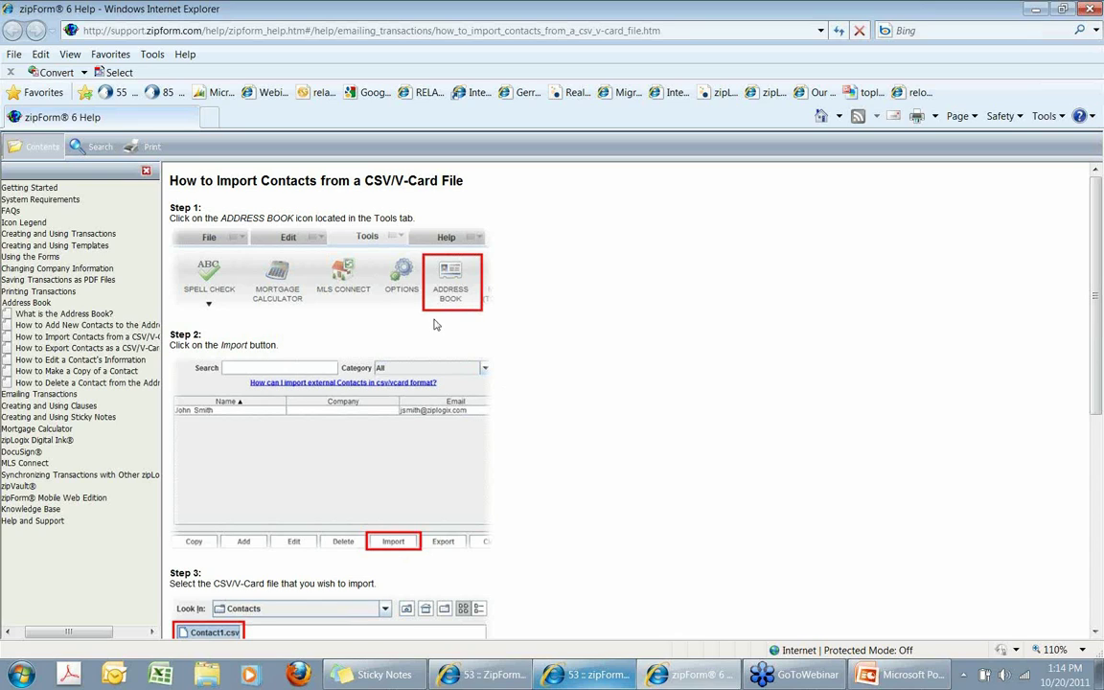
scroll(586, 484, "down", 4)
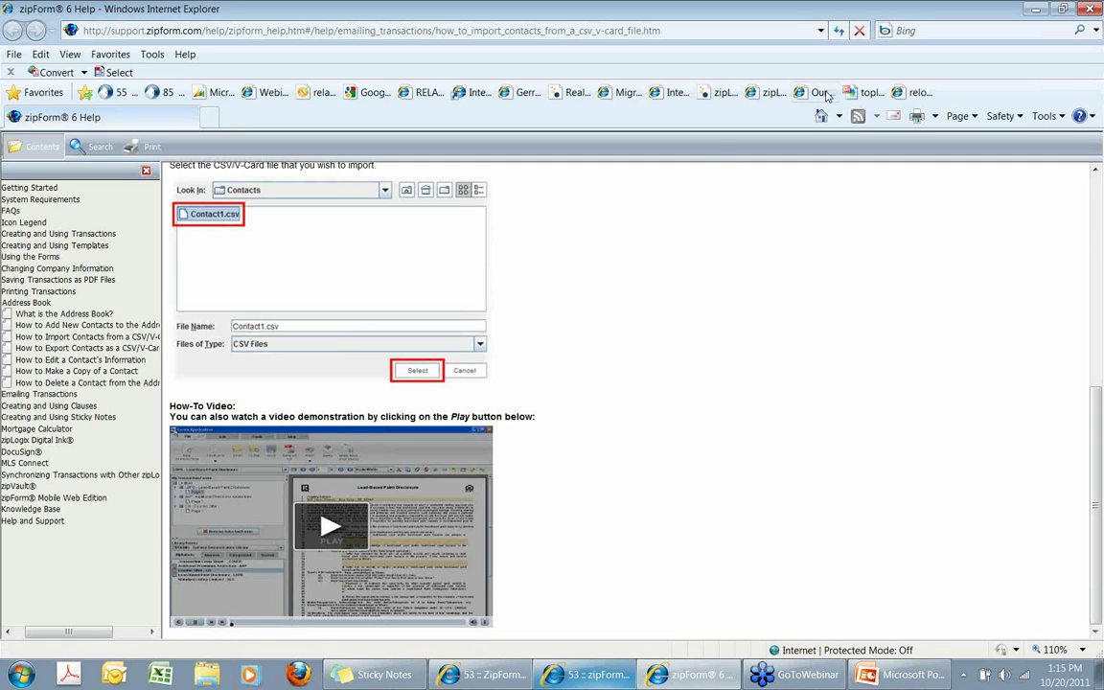
left_click(1090, 10)
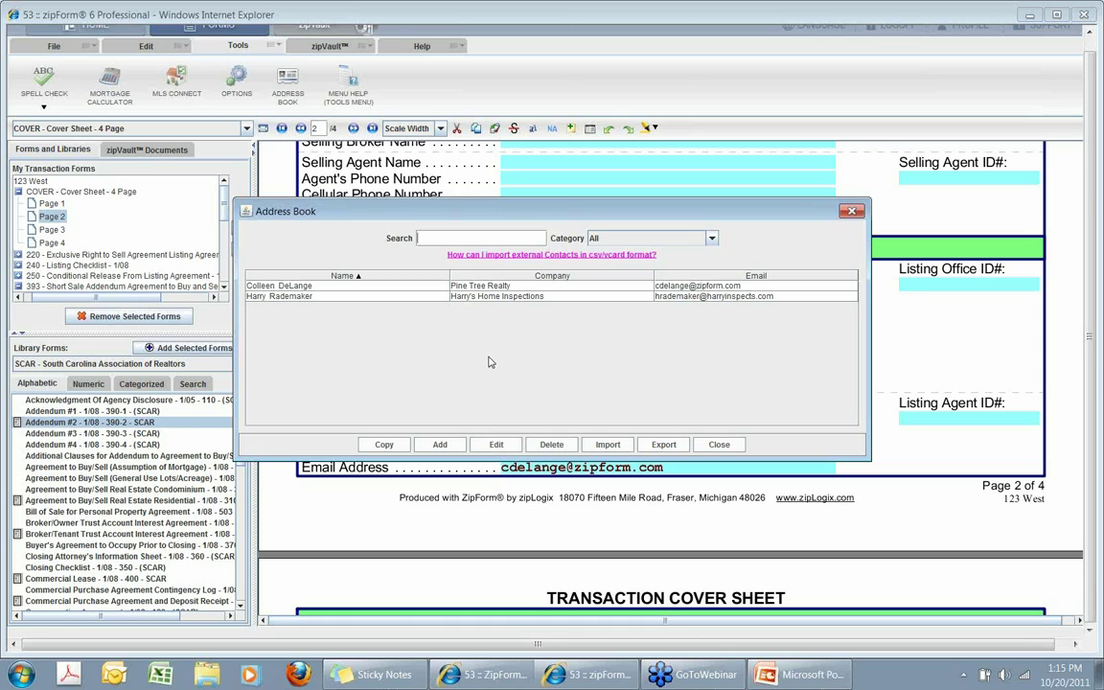
Start a new contact, try the Home Inspector category, then discard it and close the Address Book.
left_click(440, 446)
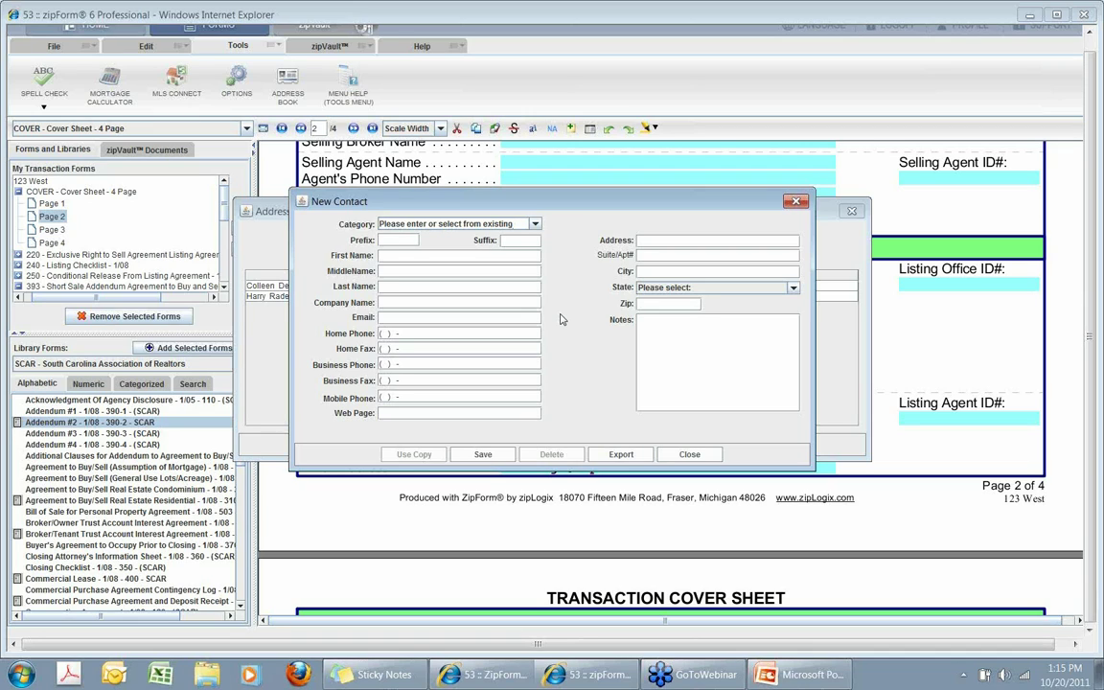
left_click(536, 224)
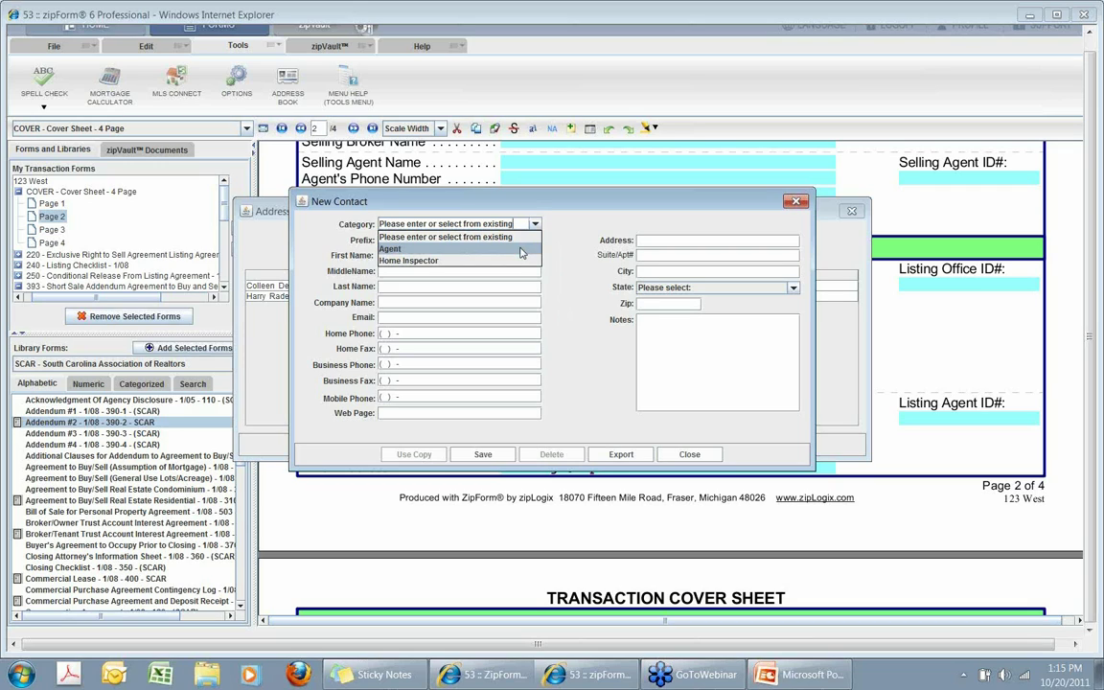
left_click(484, 260)
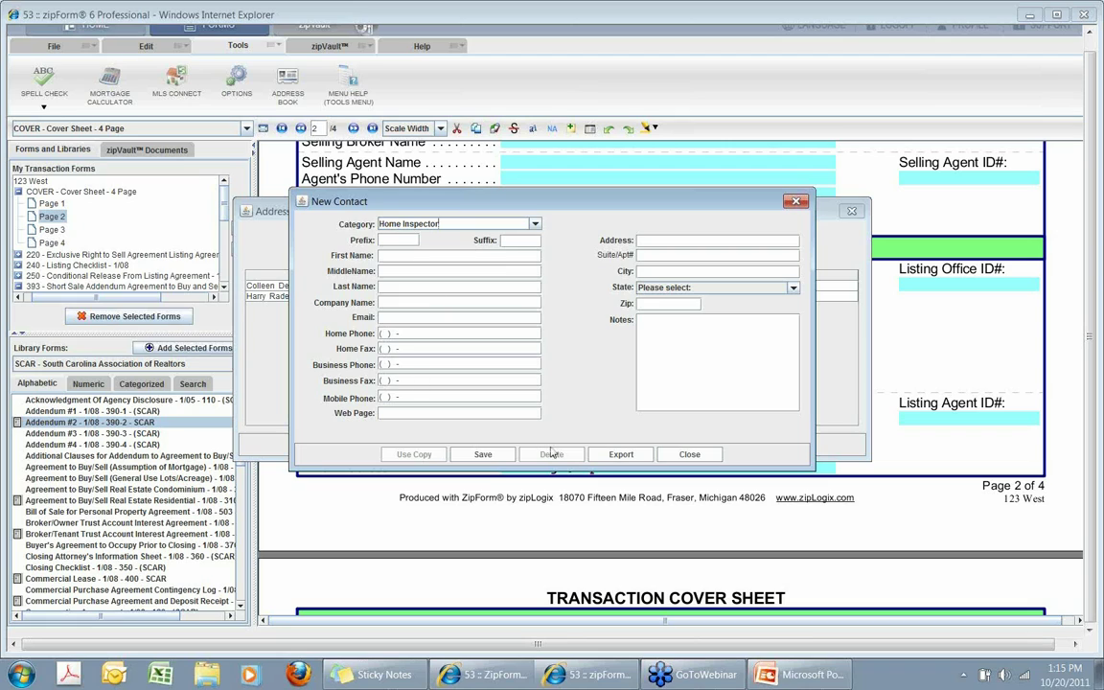
left_click(536, 223)
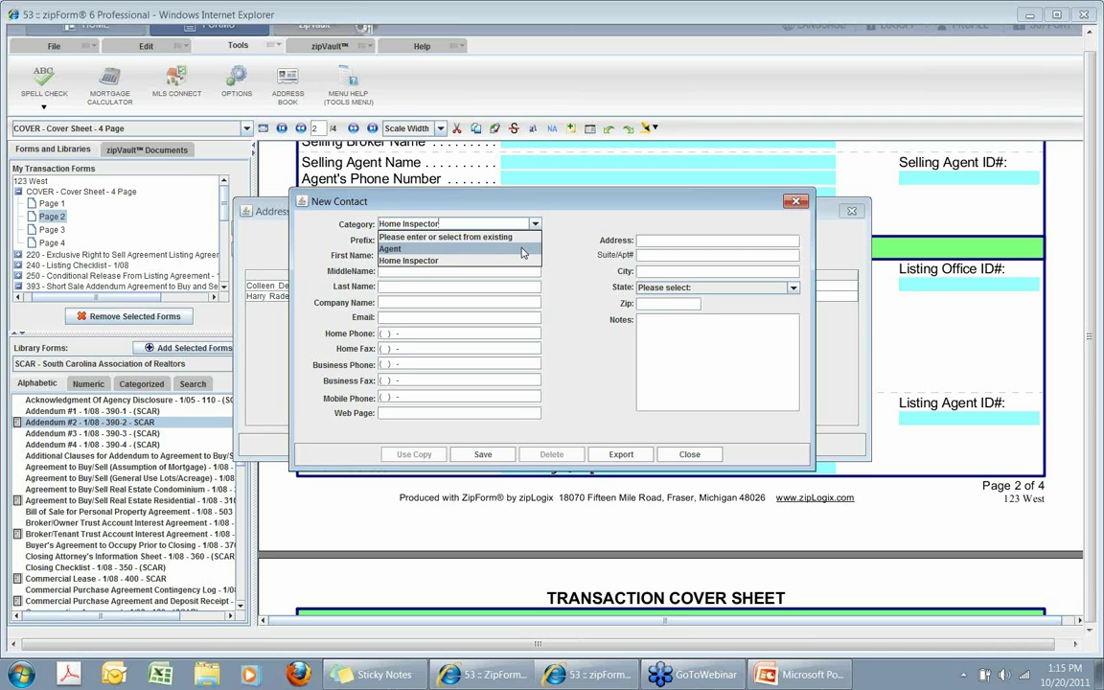
left_click(799, 202)
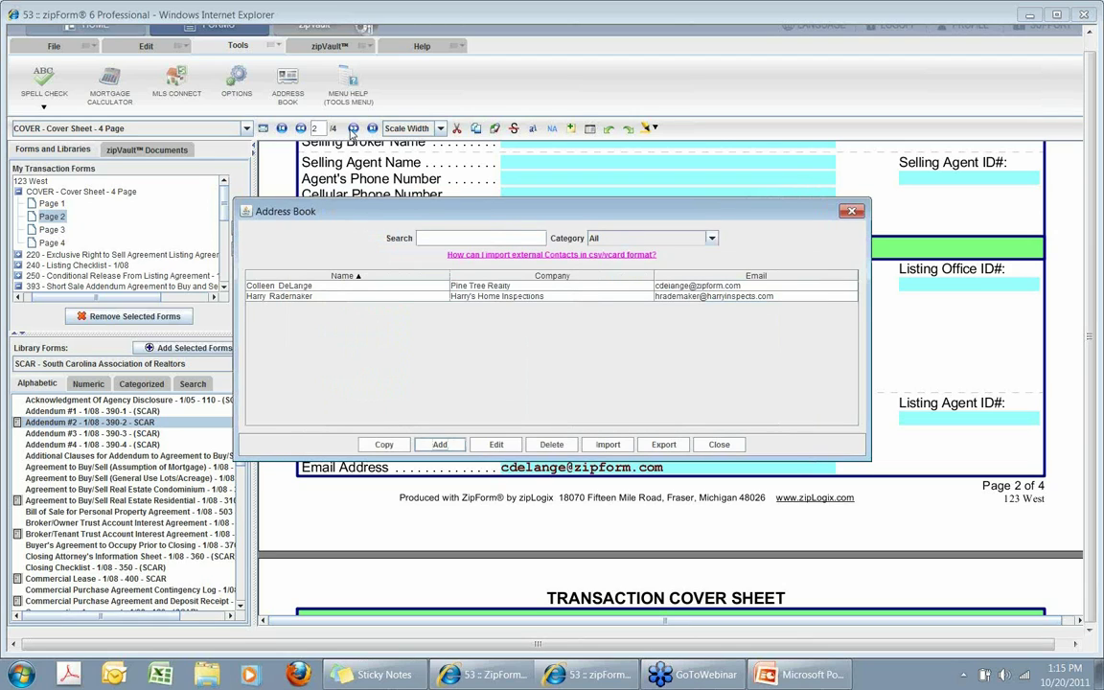
left_click(851, 211)
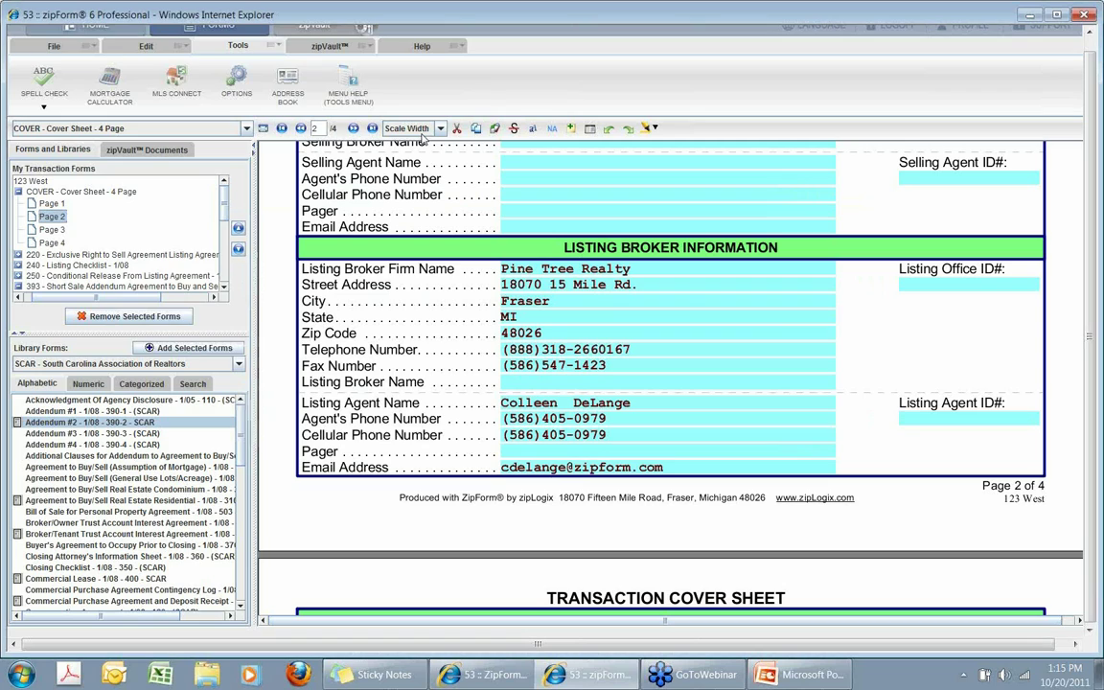
left_click(86, 46)
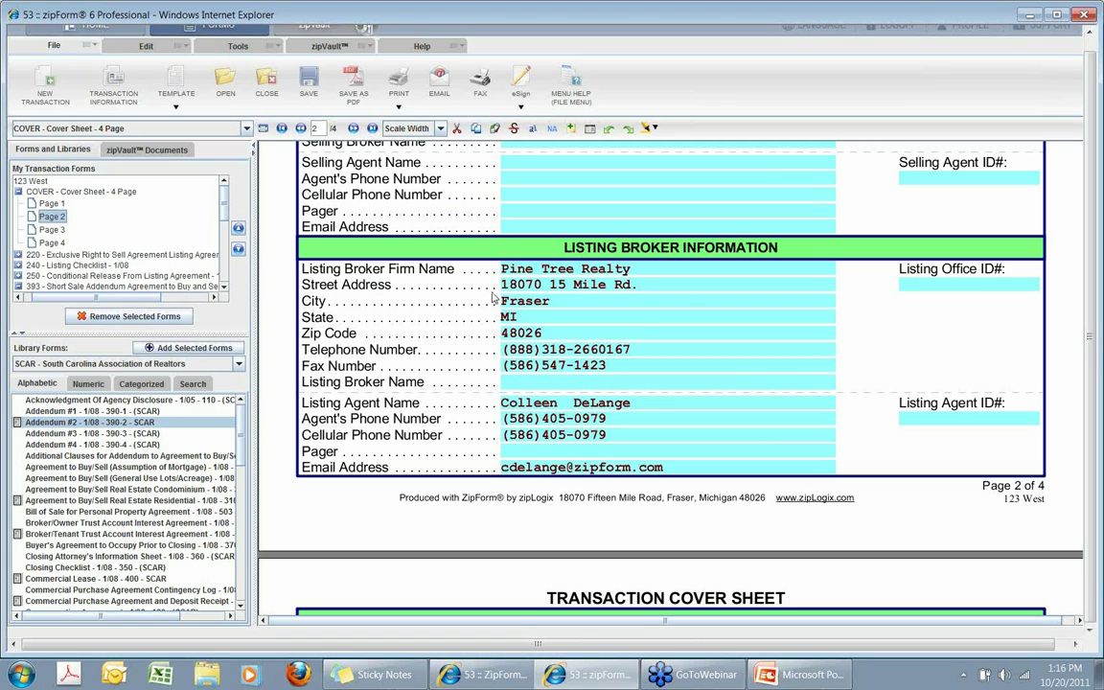
Start emailing the transaction, append '!' to the subject, and change the CC domain to gmail.
scroll(492, 299, "up", 10)
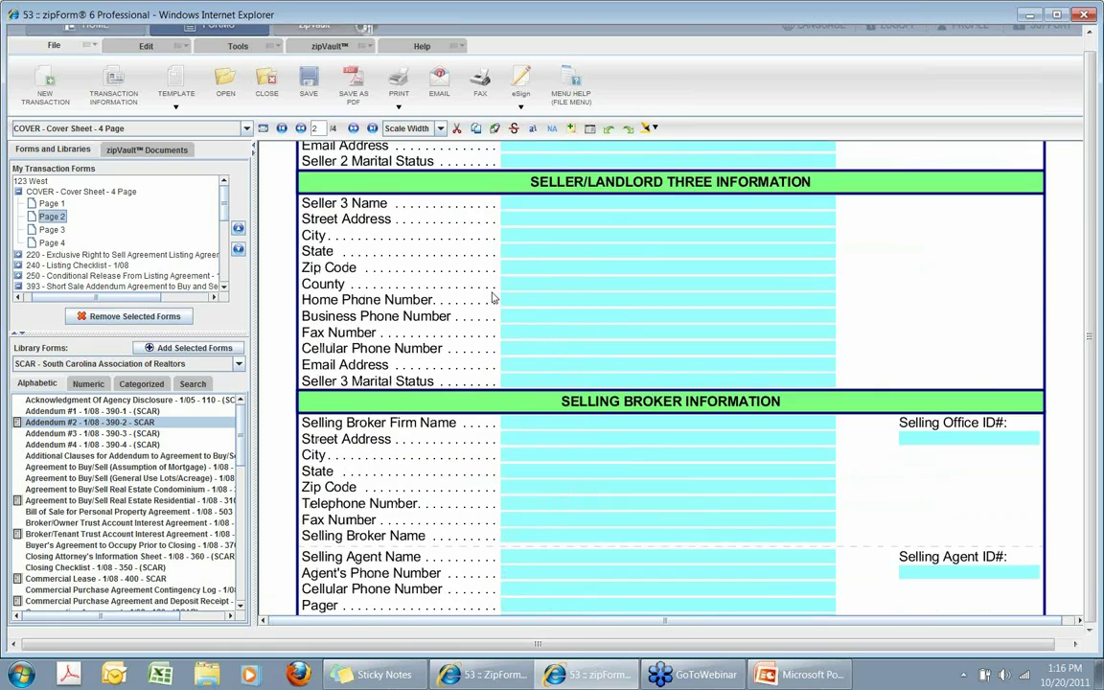
scroll(488, 303, "up", 3)
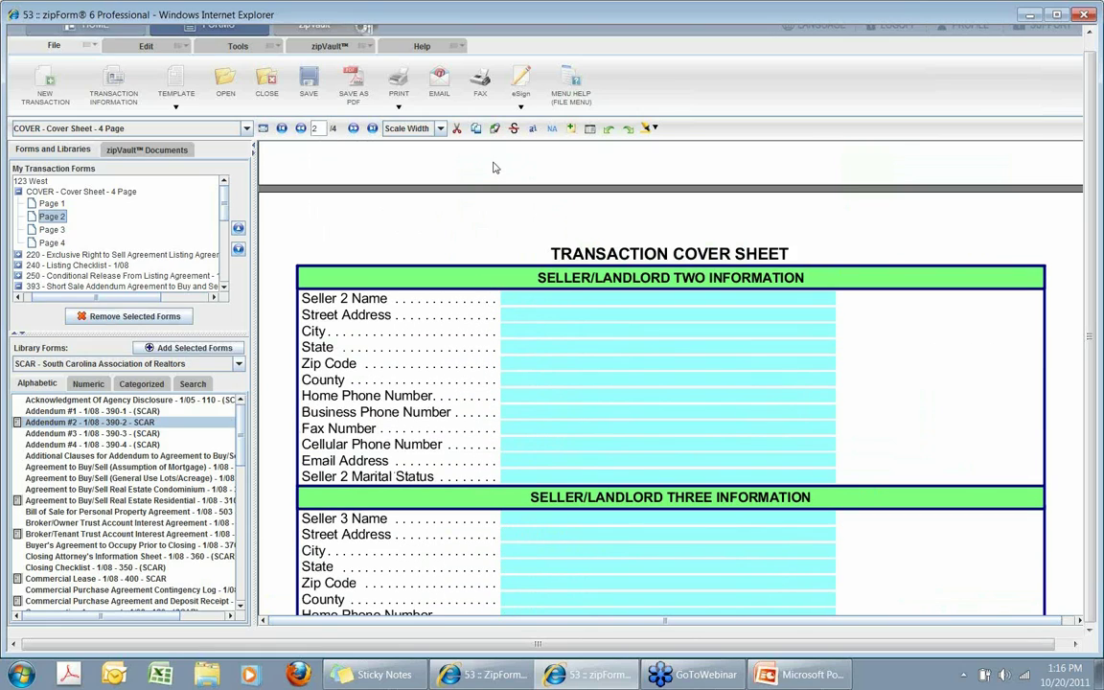
left_click(439, 83)
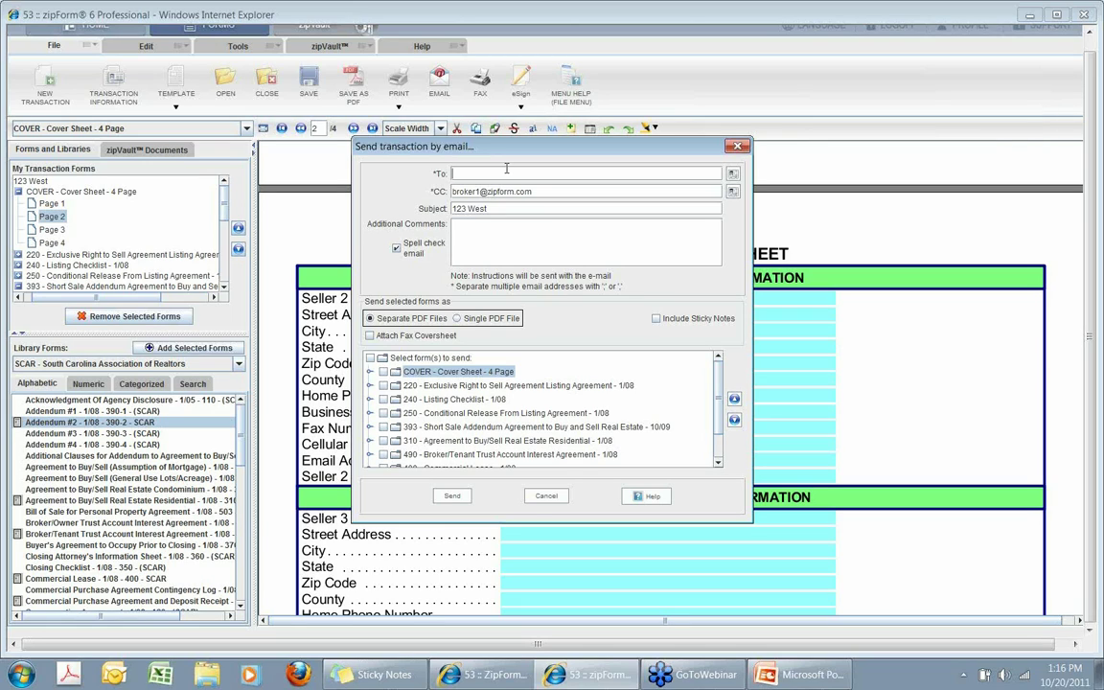
left_click_drag(533, 191, 436, 196)
left_click_drag(487, 209, 408, 188)
key("End")
type("!")
key("BackSpace")
key("BackSpace")
key("BackSpace")
key("BackSpace")
key("BackSpace")
key("BackSpace")
key("BackSpace")
type("gmail")
Address the email to the saved Pine Tree Realty agent contact.
left_click_drag(536, 192, 454, 193)
left_click(732, 175)
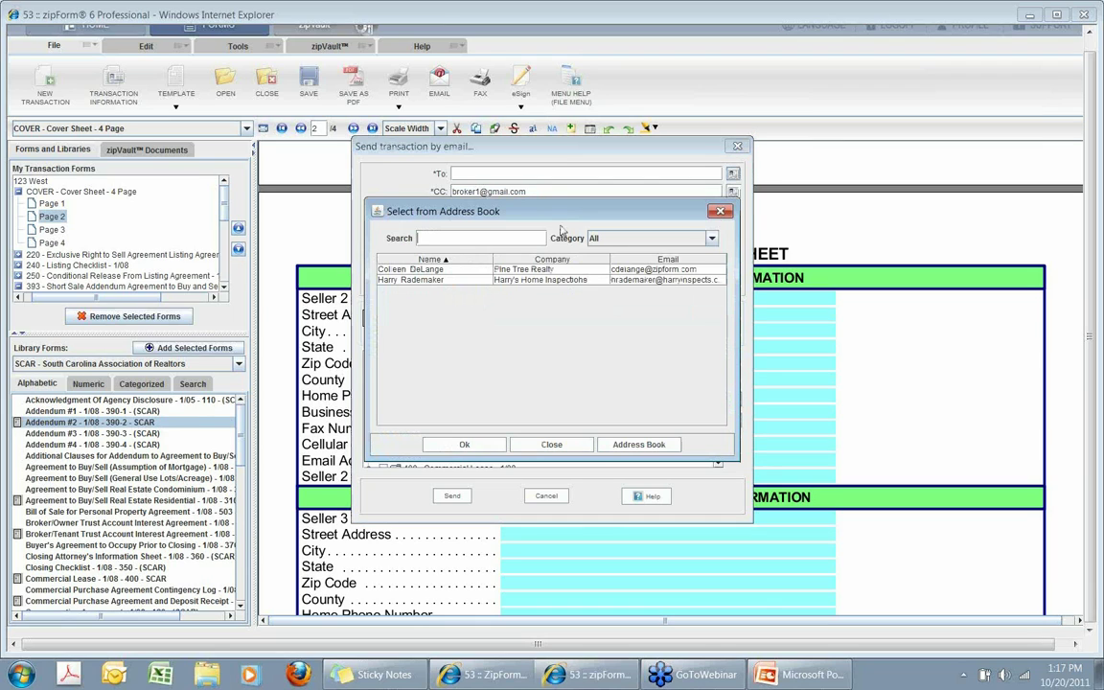
left_click(464, 444)
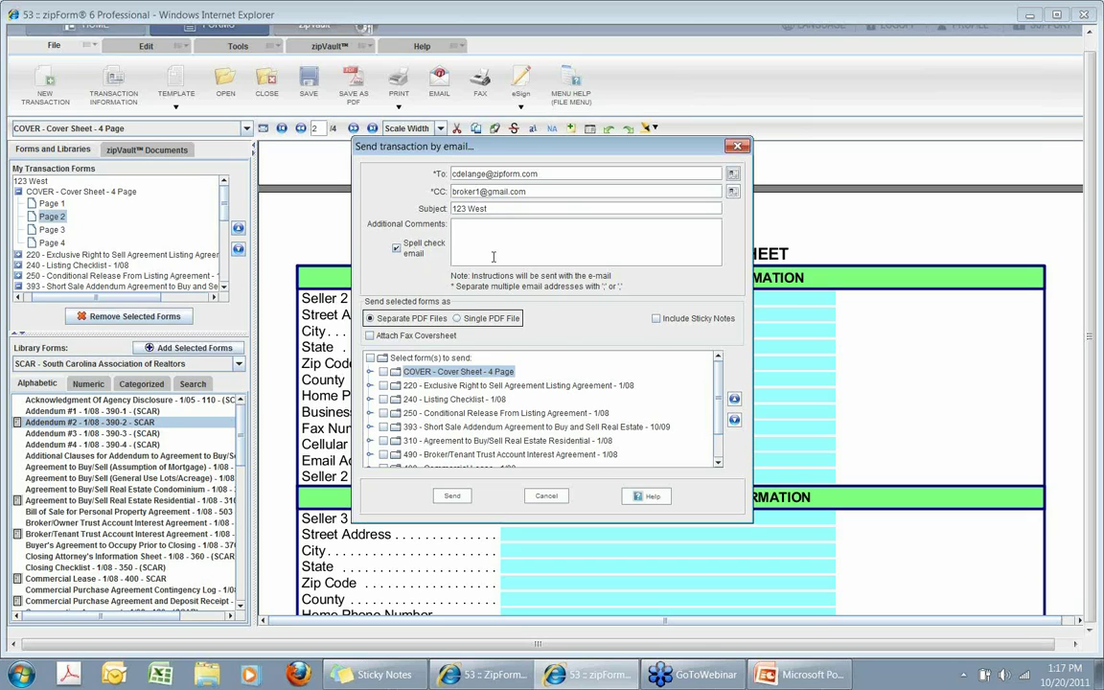
Select forms 220, 240 and 250 for the email, excluding pages 2 and 3 of form 220.
left_click(383, 385)
left_click(383, 398)
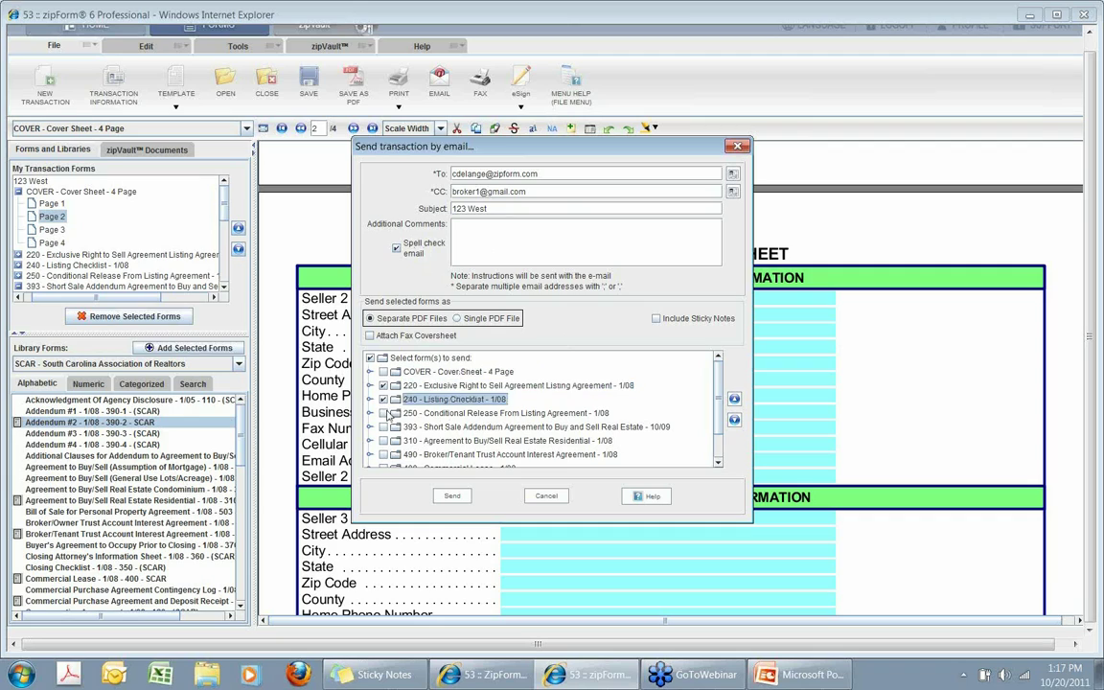
left_click(383, 413)
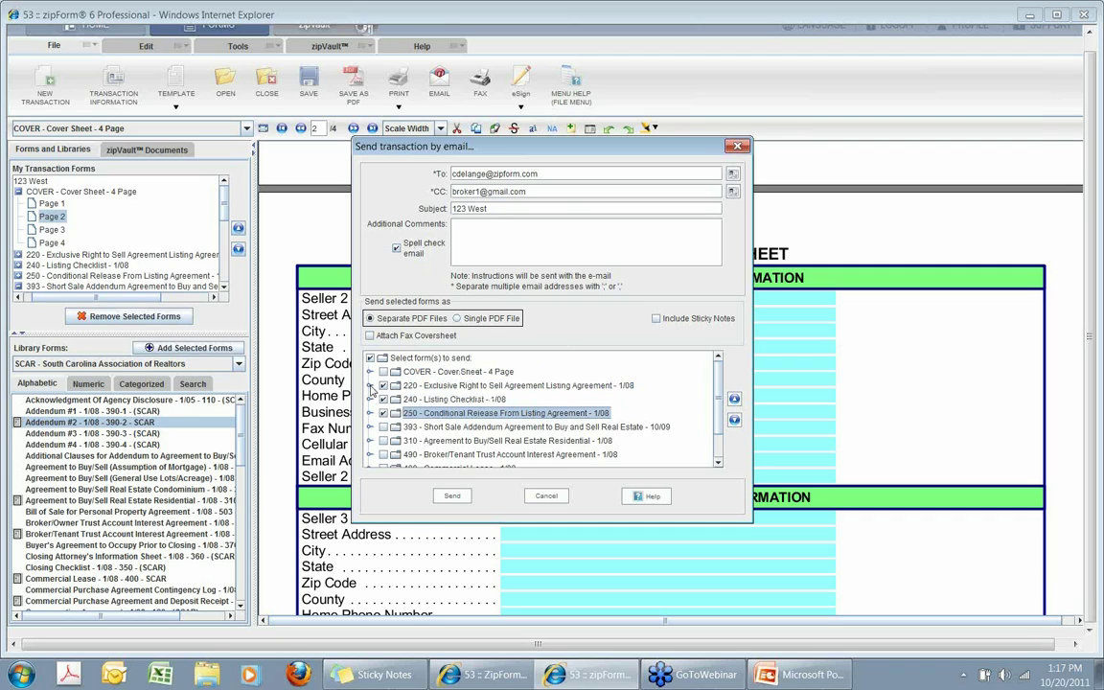
left_click(370, 385)
left_click(397, 413)
left_click(396, 427)
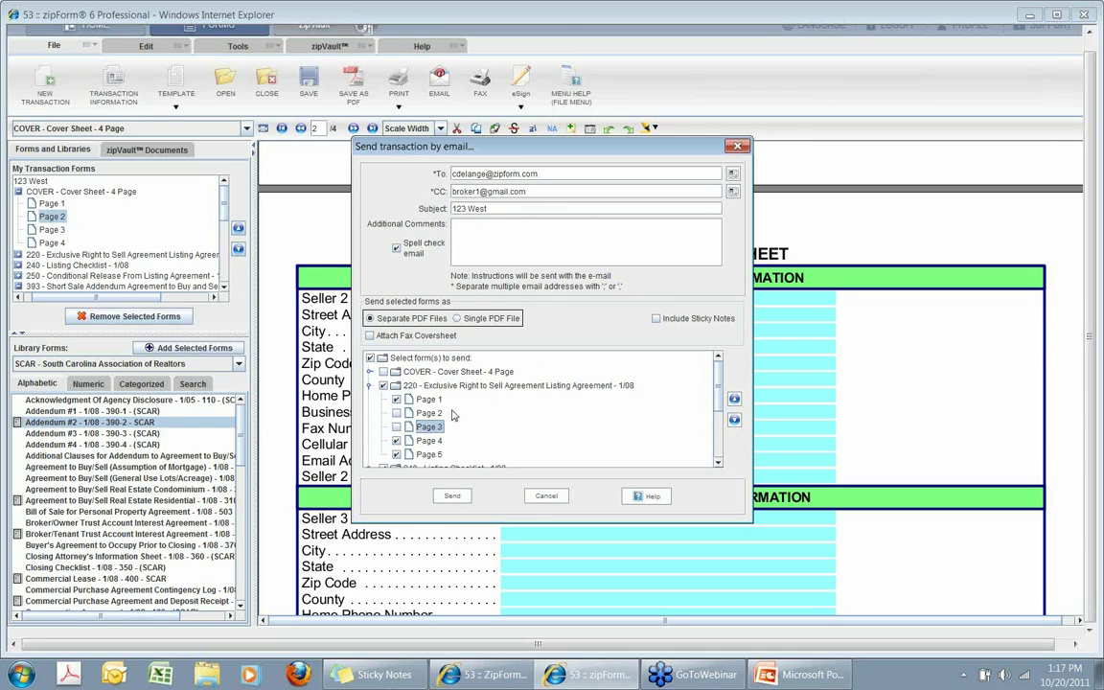
left_click(369, 386)
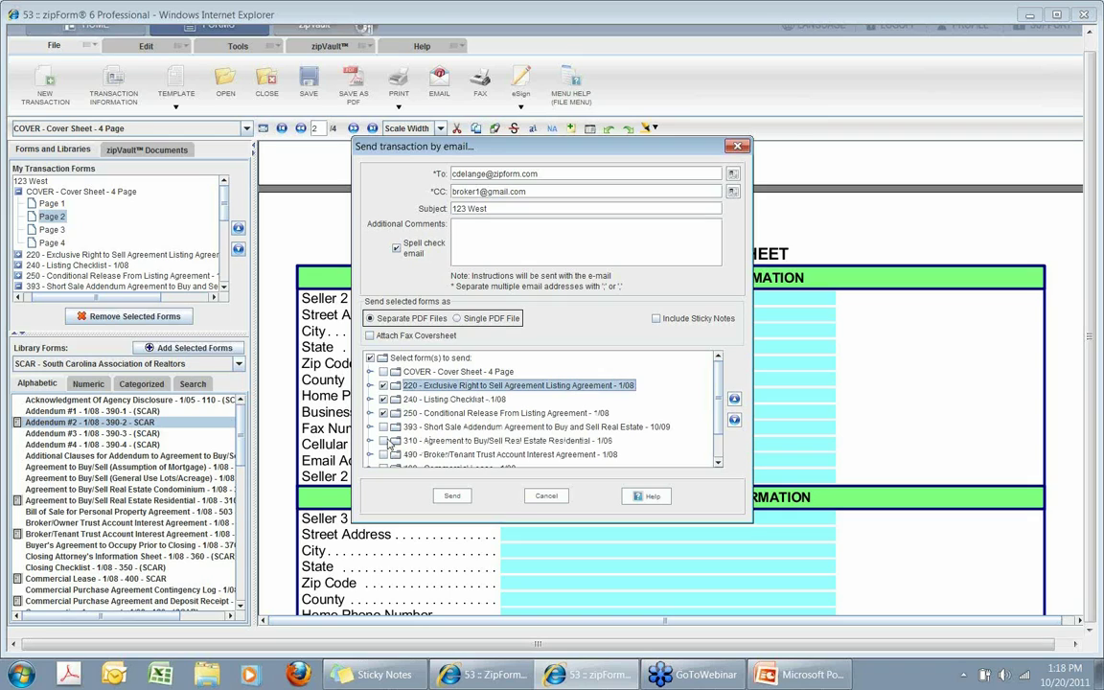
Add the 400 Commercial Lease, move it to the top of the order, and send the email.
scroll(375, 459, "down", 1)
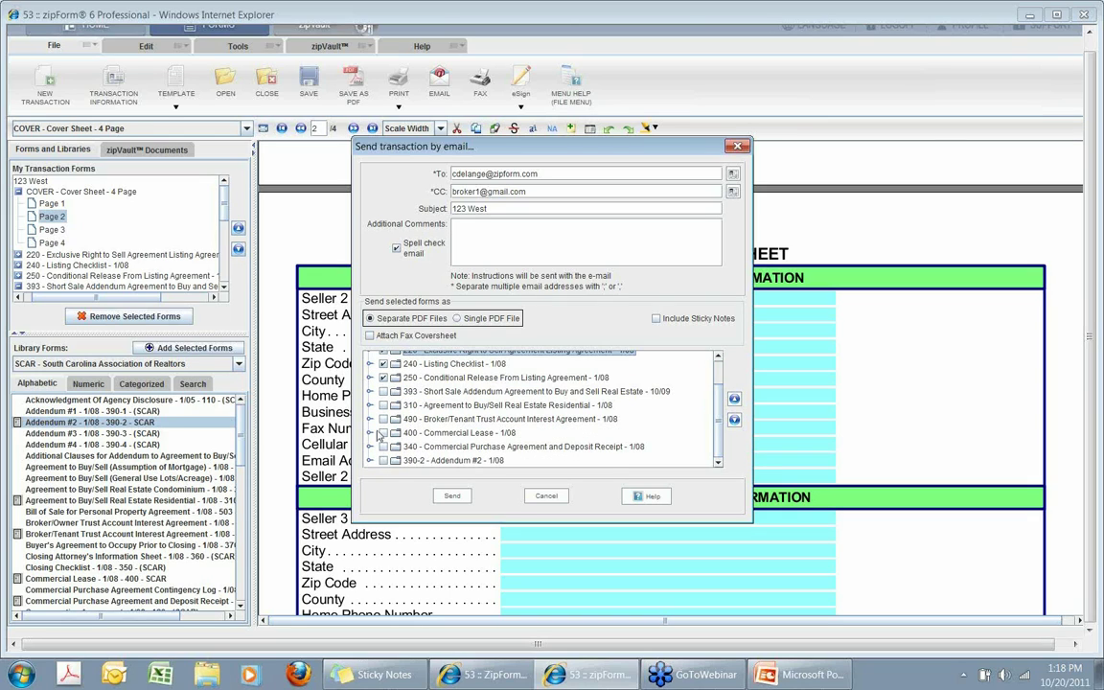
left_click(383, 432)
left_click(734, 399)
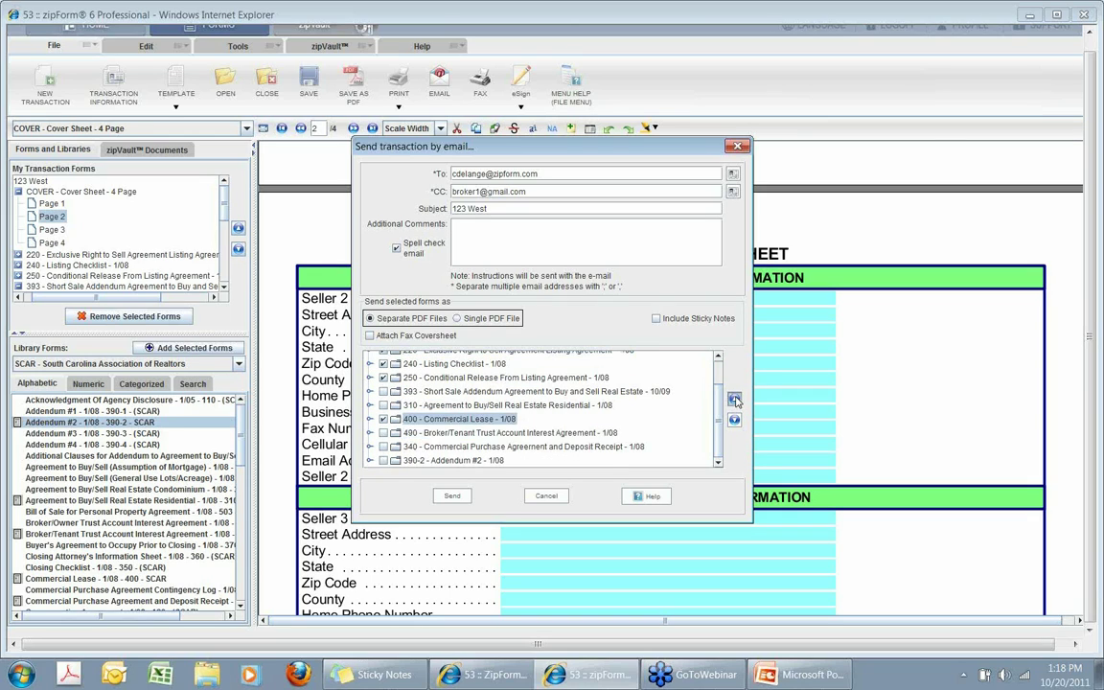
left_click(734, 399)
left_click(735, 399)
left_click(734, 398)
left_click(734, 398)
left_click(734, 399)
left_click(734, 399)
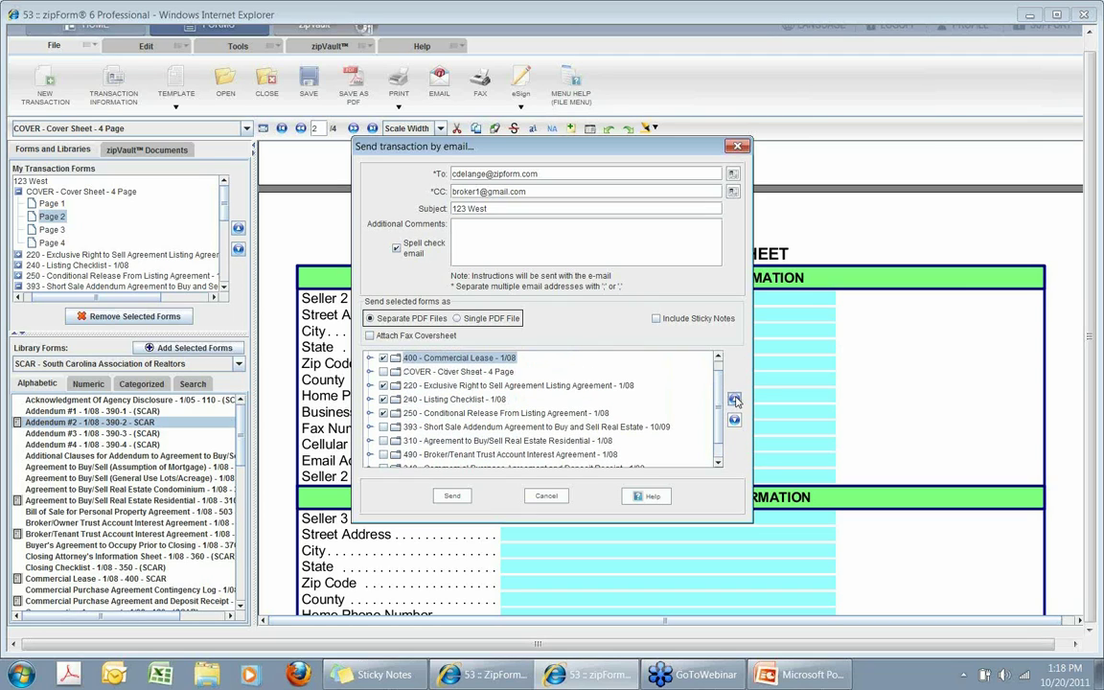
scroll(648, 369, "up", 1)
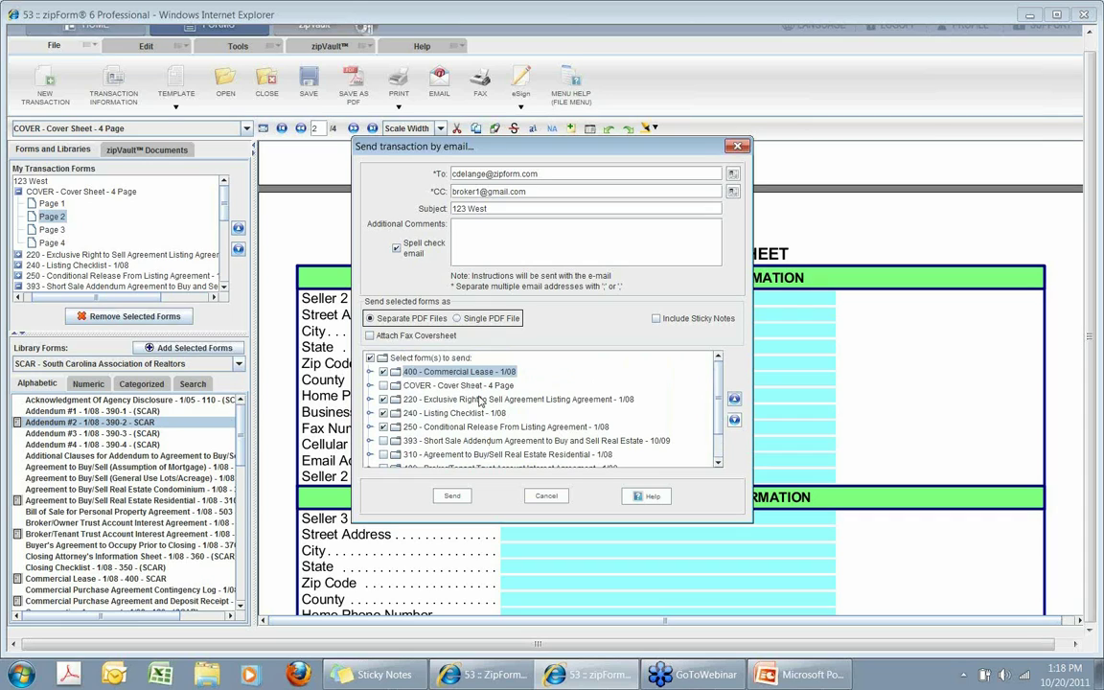
left_click(453, 496)
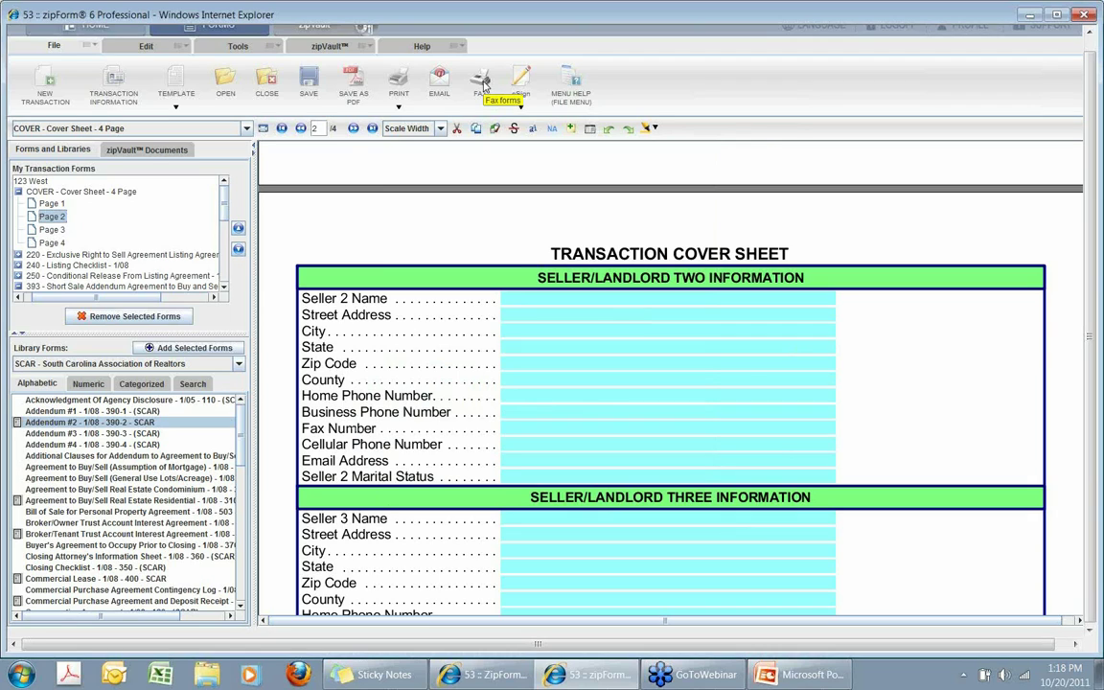
Start a fax and fill in the fax number from an address-book contact.
left_click(482, 86)
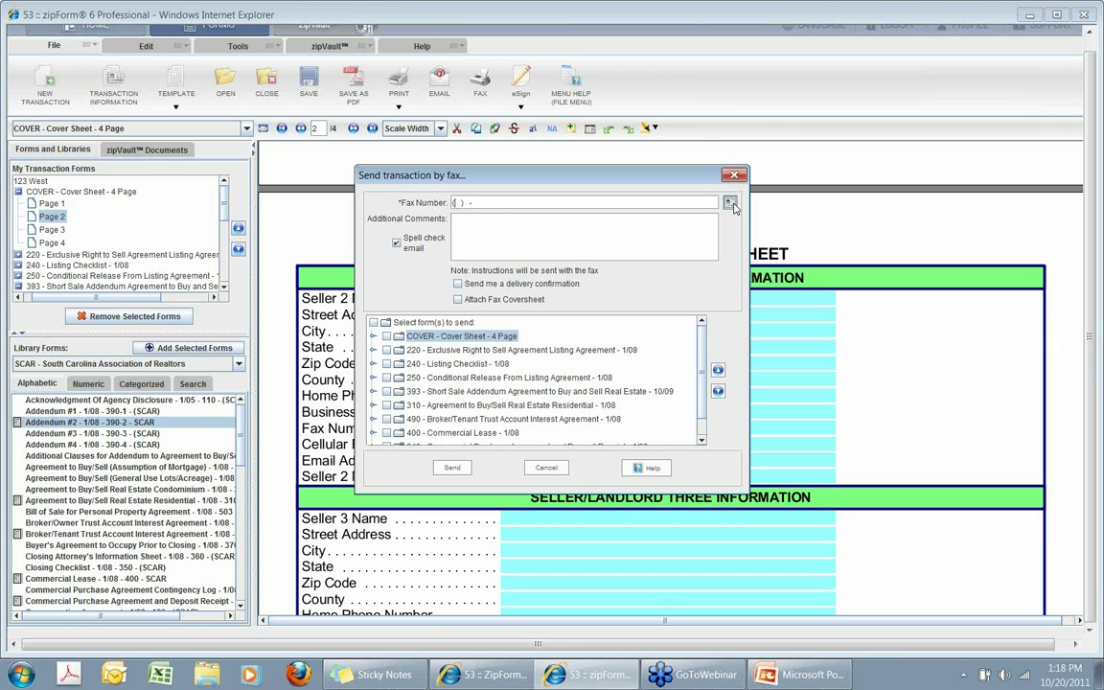
left_click(729, 204)
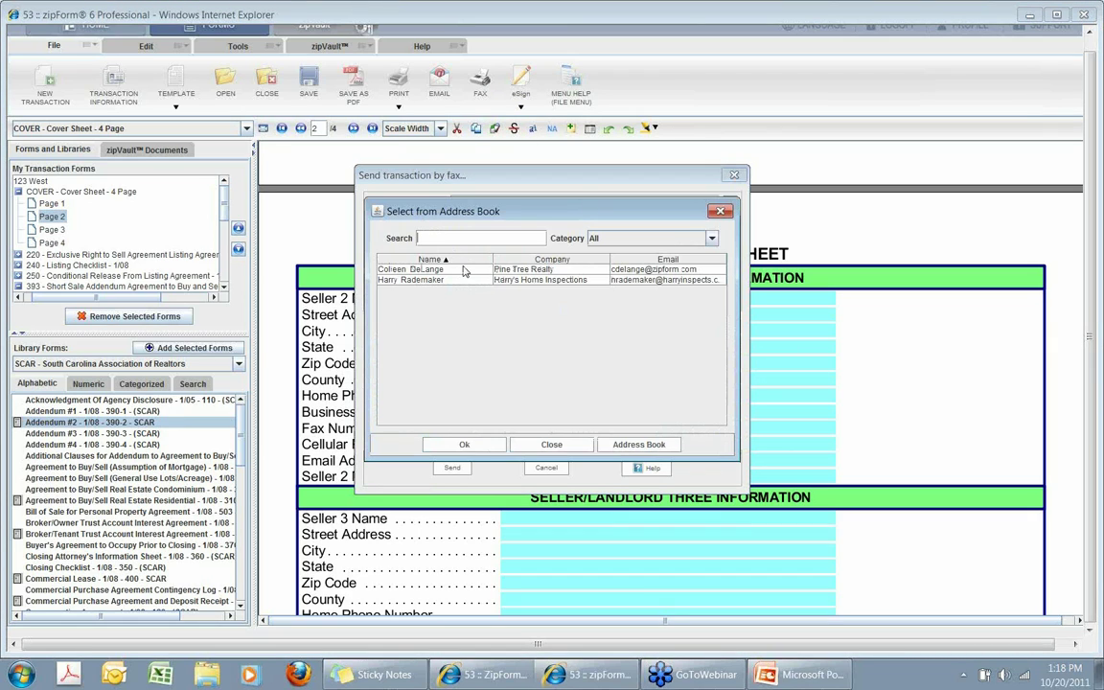
left_click(461, 272)
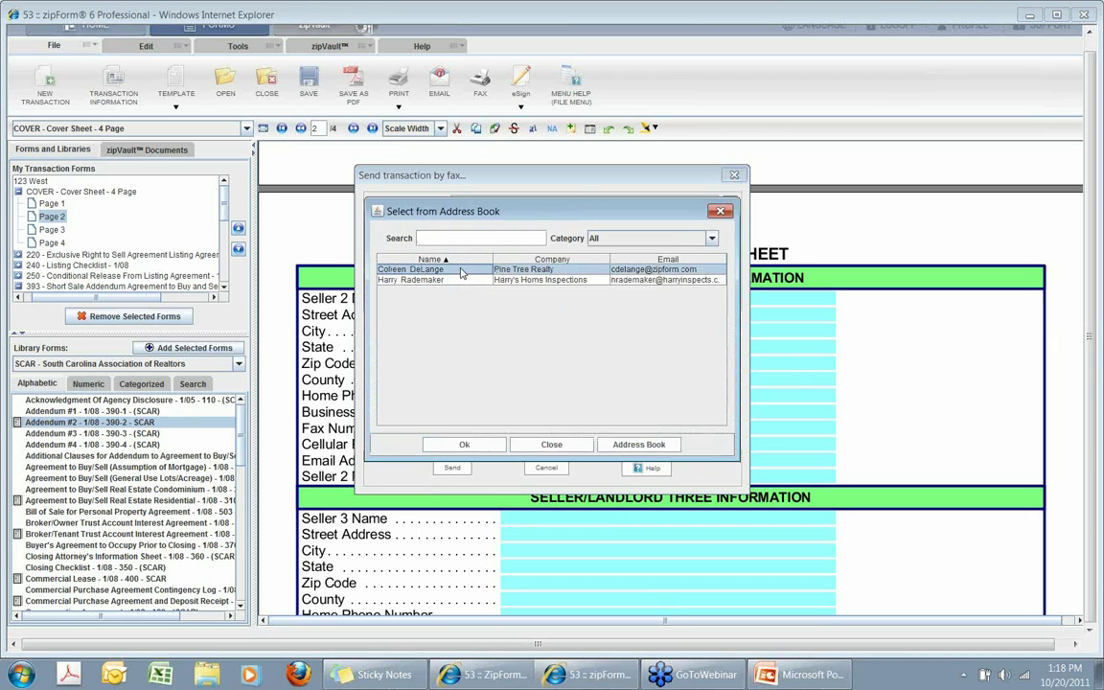
left_click(466, 444)
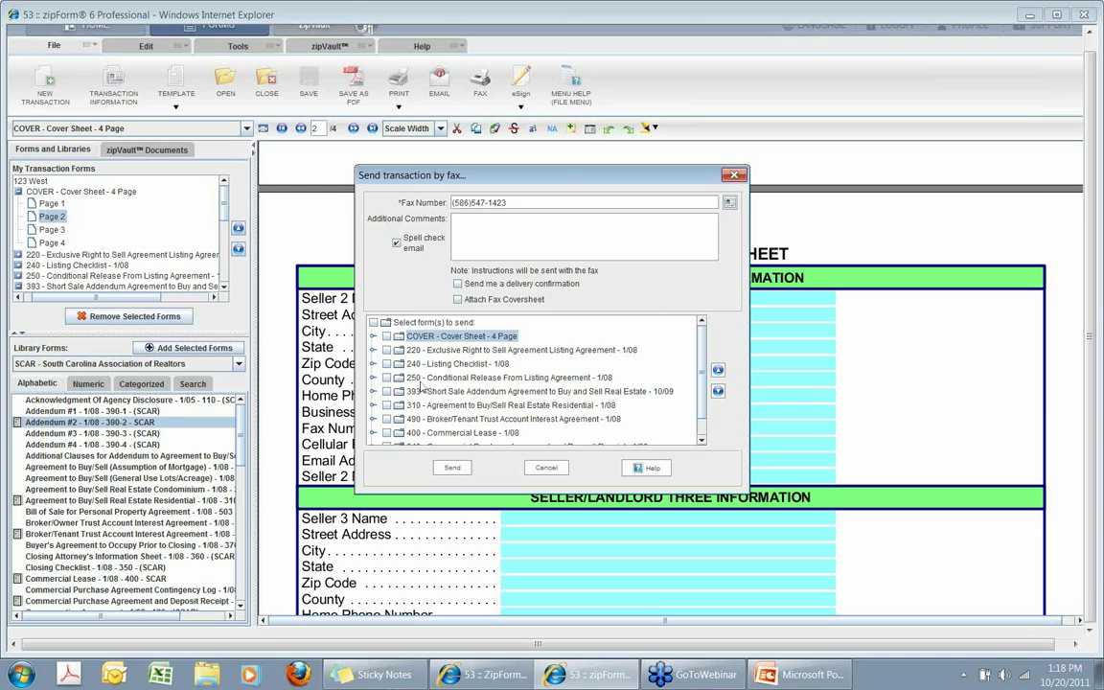
Include forms 240, 250 and 393, request a delivery confirmation, and send the fax.
left_click(386, 364)
left_click(387, 377)
left_click(382, 386)
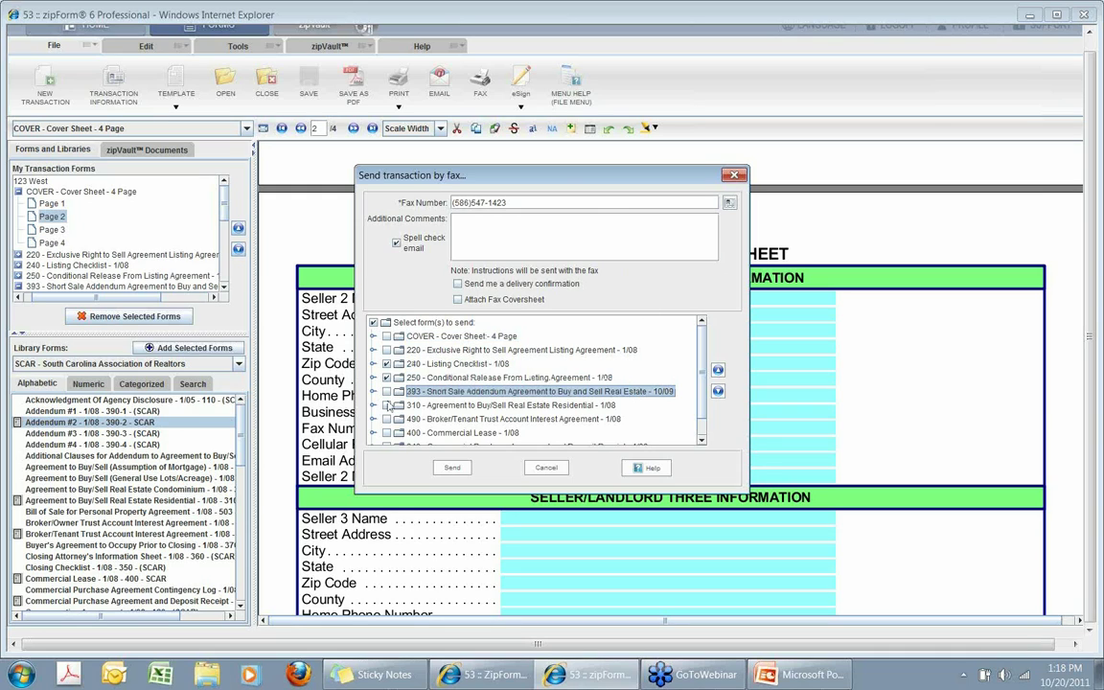
left_click(373, 364)
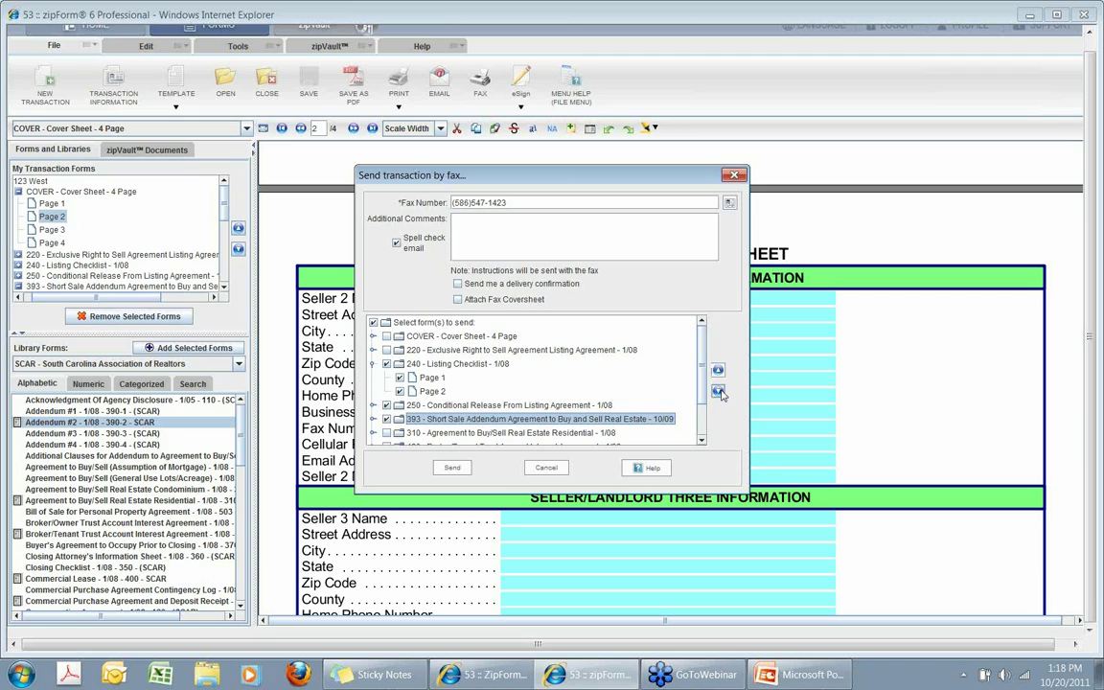
left_click(457, 284)
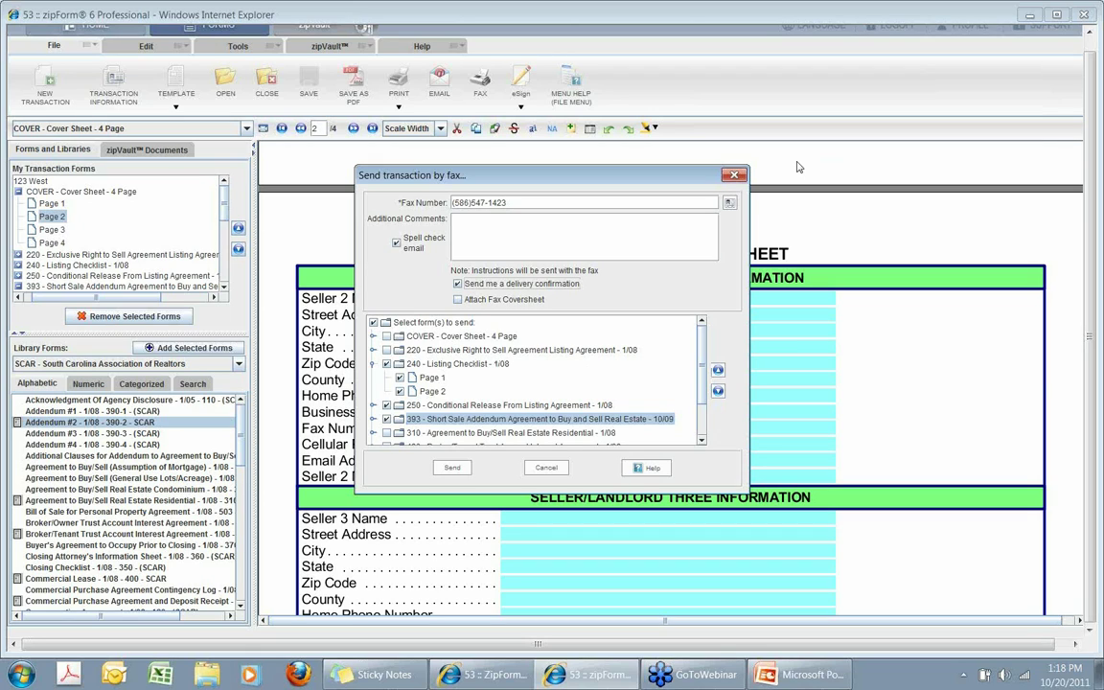
left_click(734, 176)
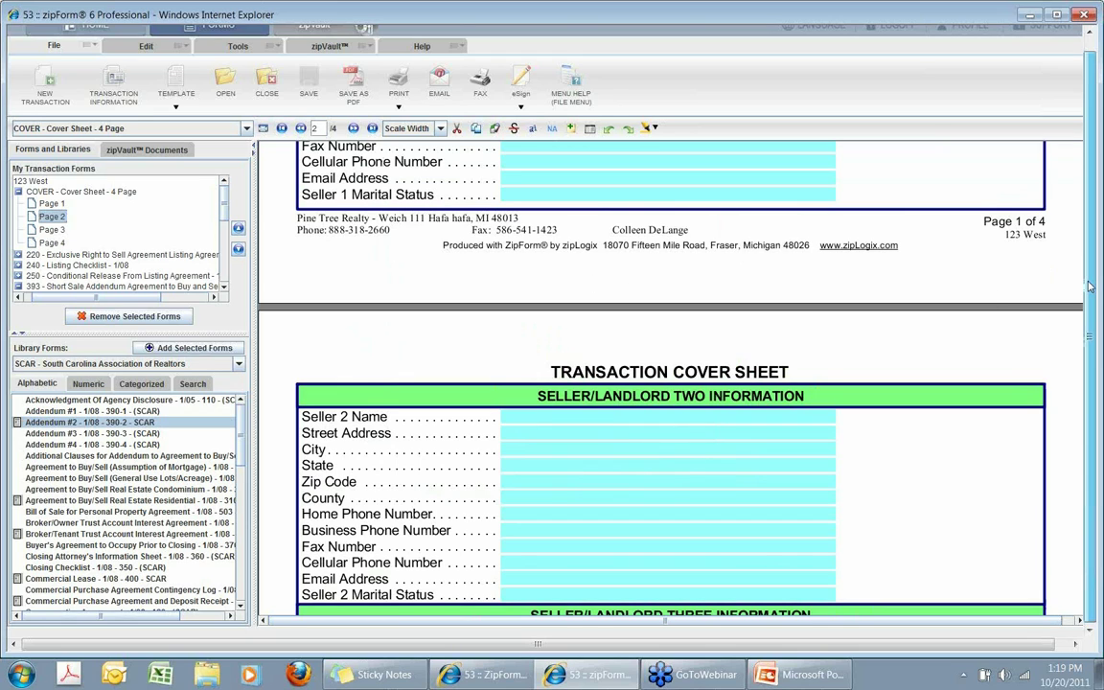
Scroll the cover sheet up until page 1's blank Buyer/Tenant fields show.
scroll(1090, 285, "up", 1)
scroll(1062, 474, "up", 3)
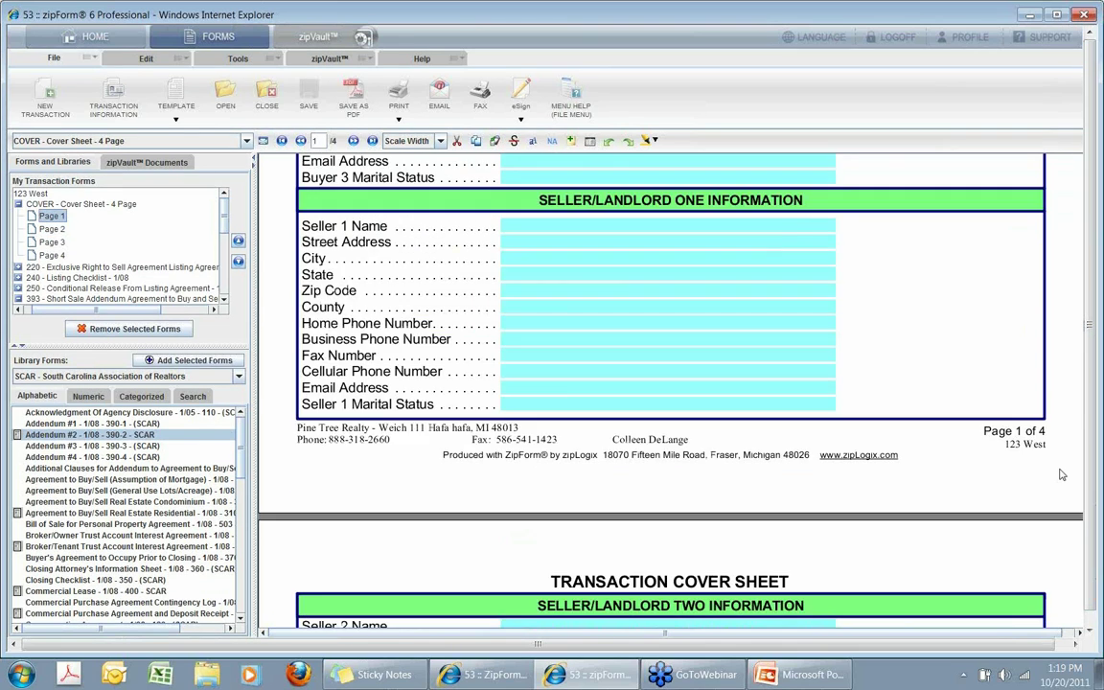
scroll(1062, 474, "up", 6)
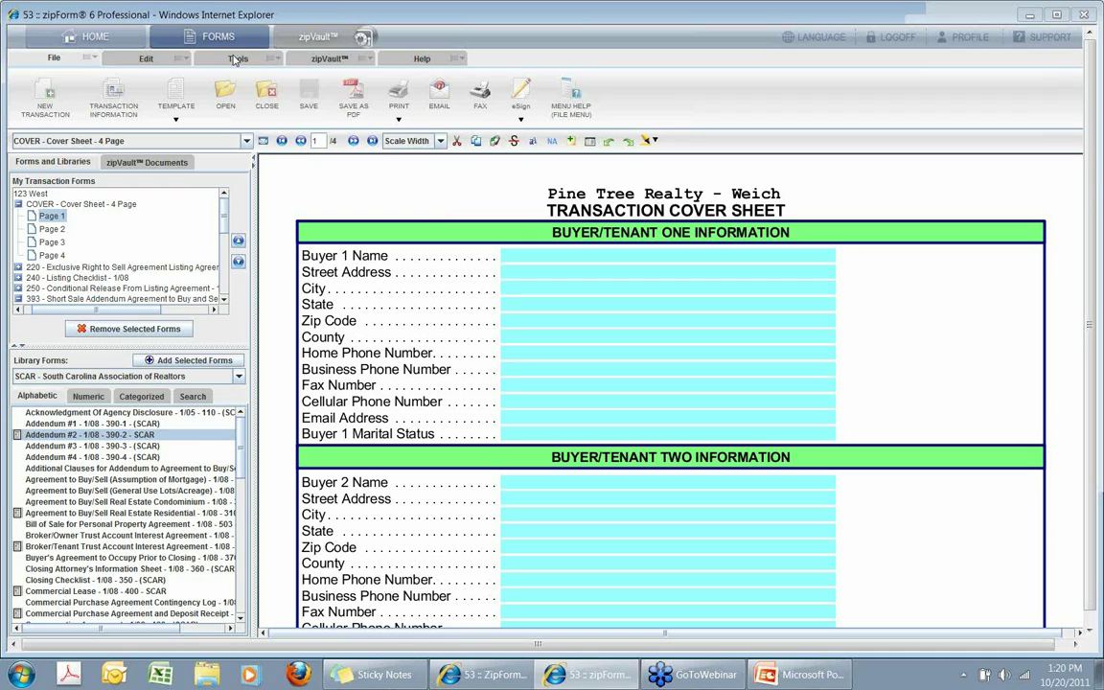
left_click(261, 92)
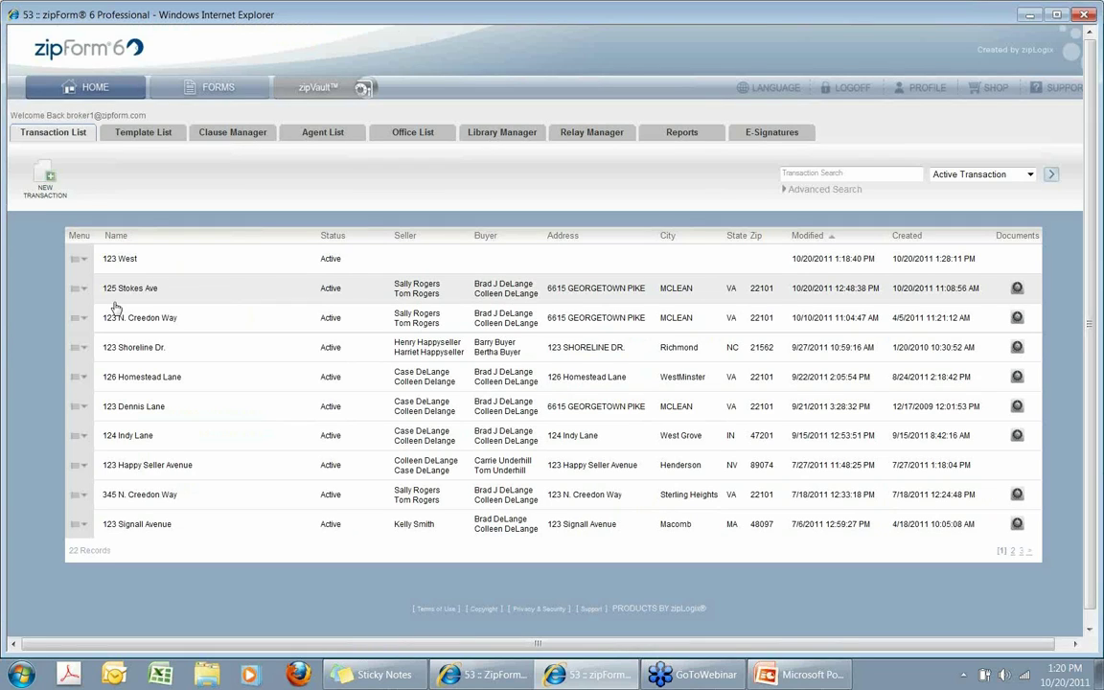
left_click(80, 287)
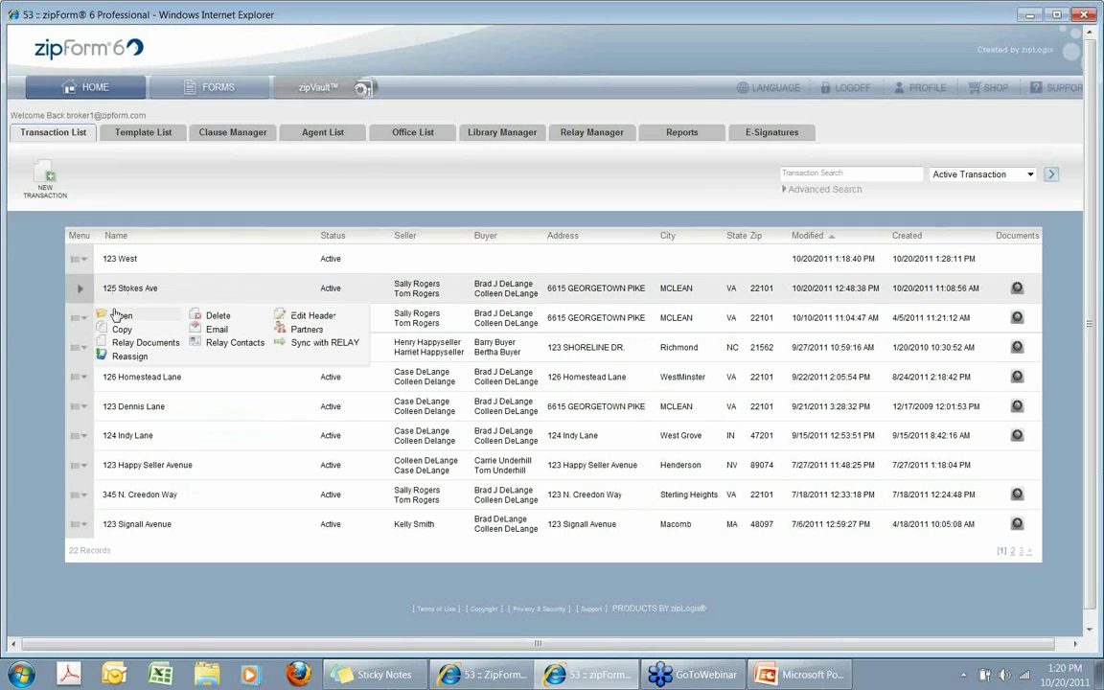
left_click(119, 317)
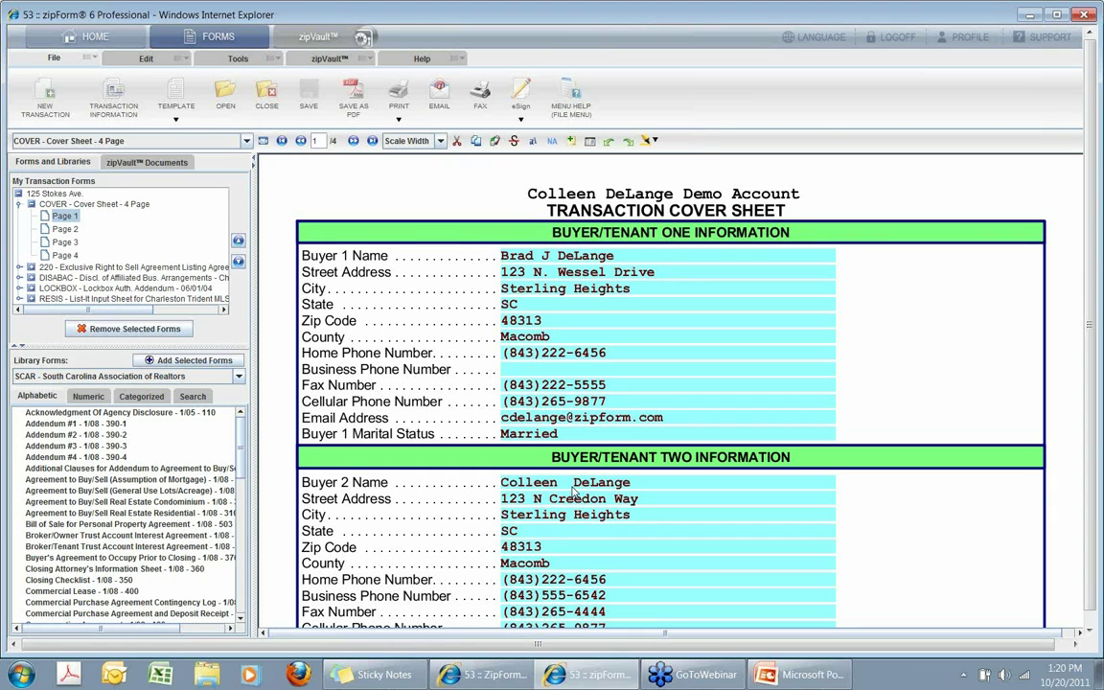
scroll(522, 523, "down", 3)
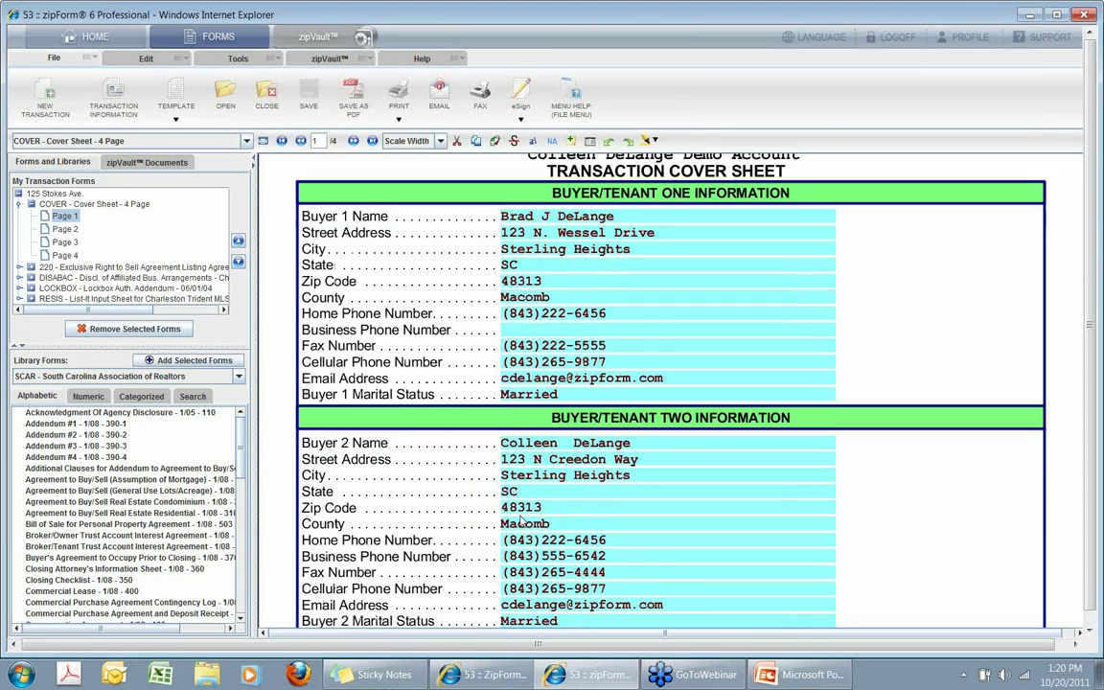
scroll(523, 522, "up", 3)
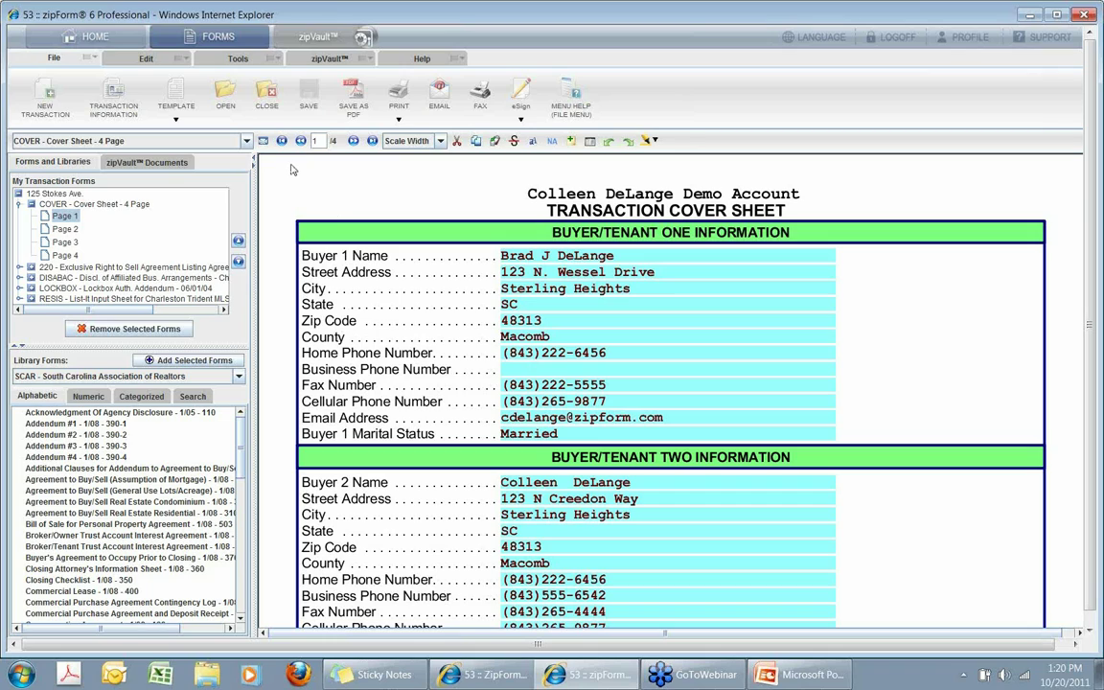
left_click(241, 63)
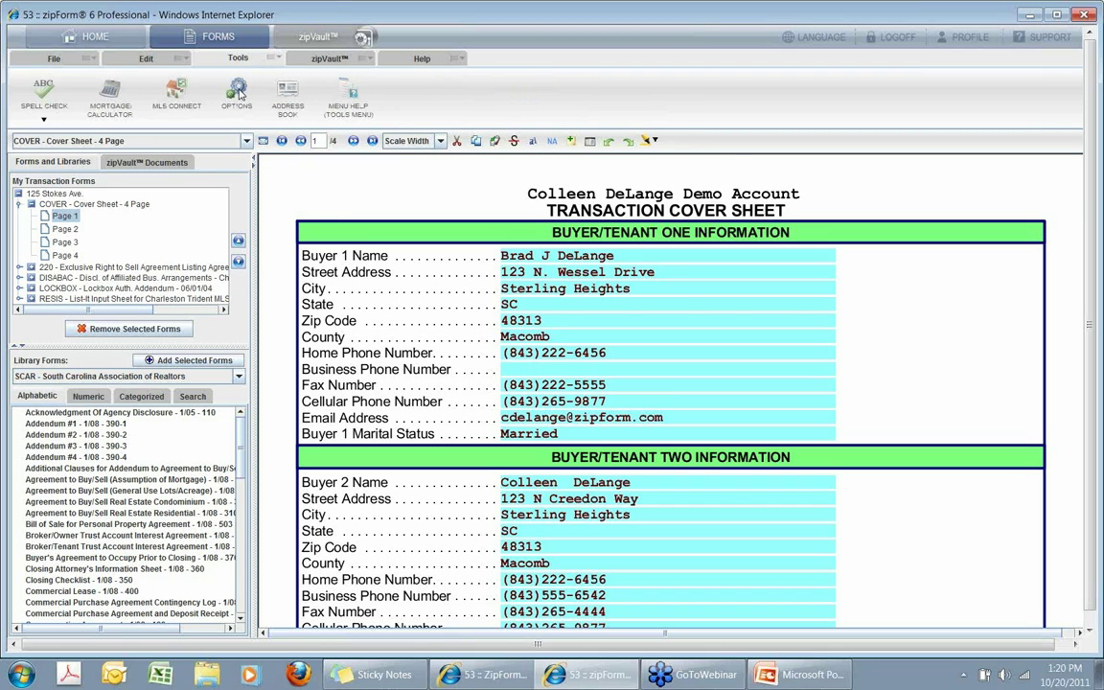
left_click(239, 93)
left_click(455, 198)
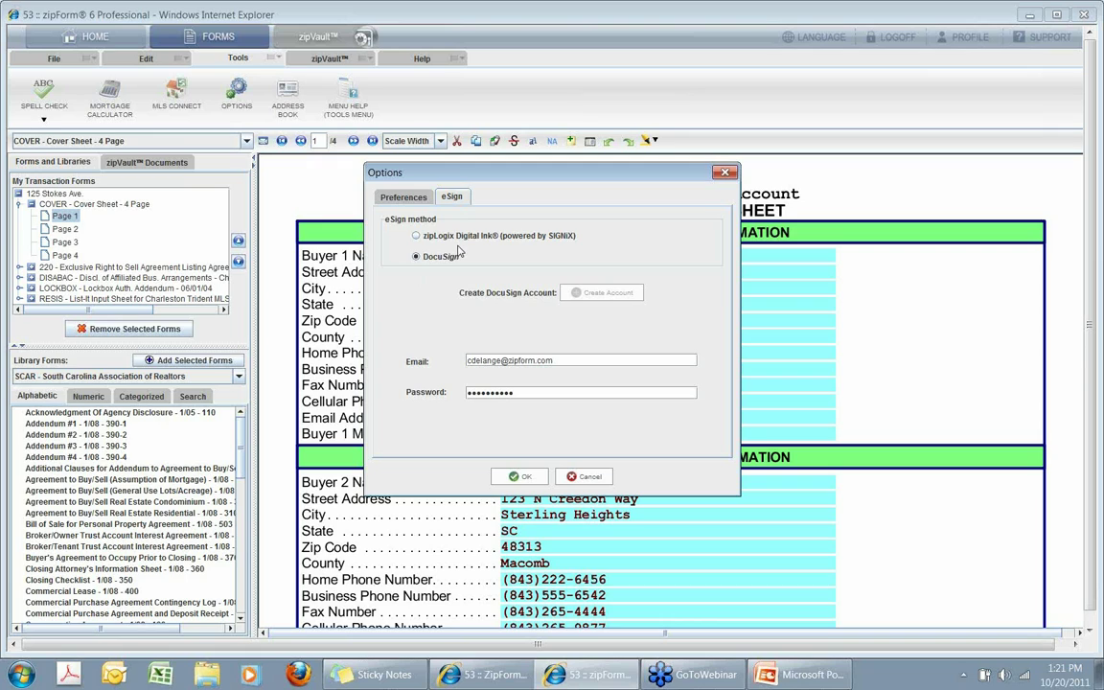
left_click(415, 235)
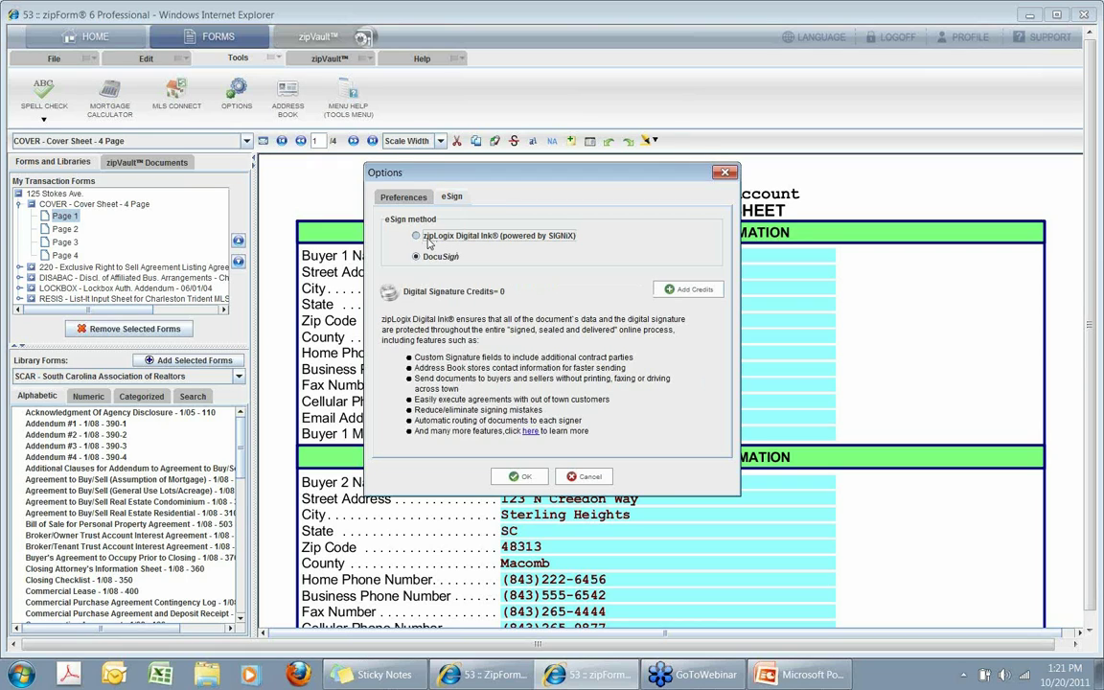
left_click(430, 258)
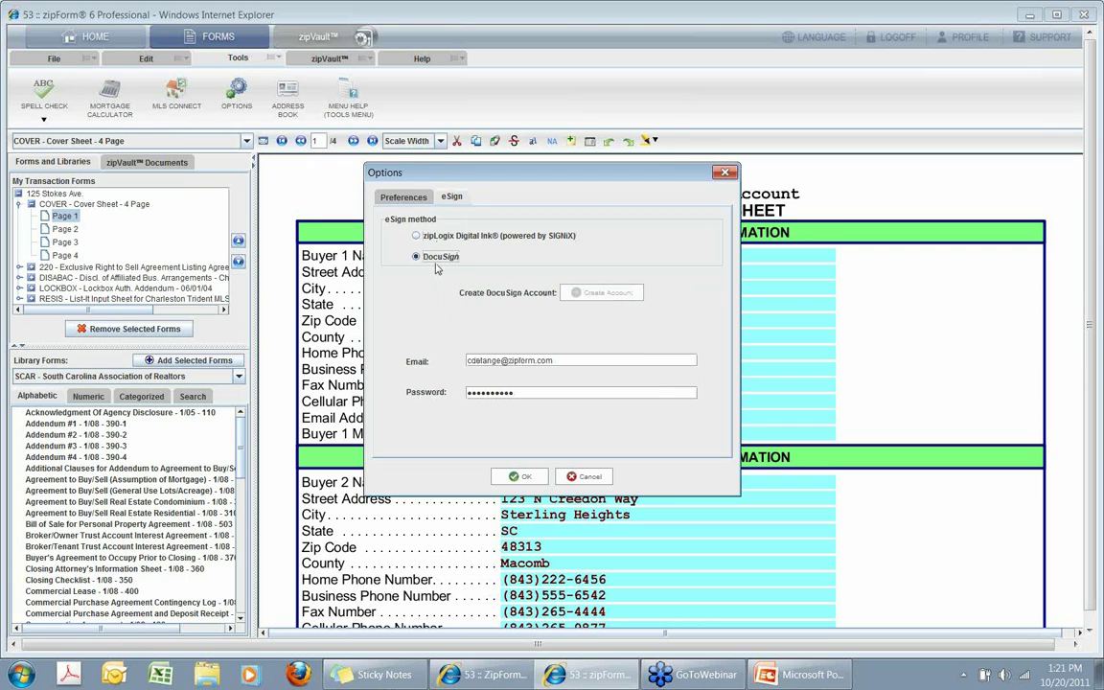
left_click(519, 478)
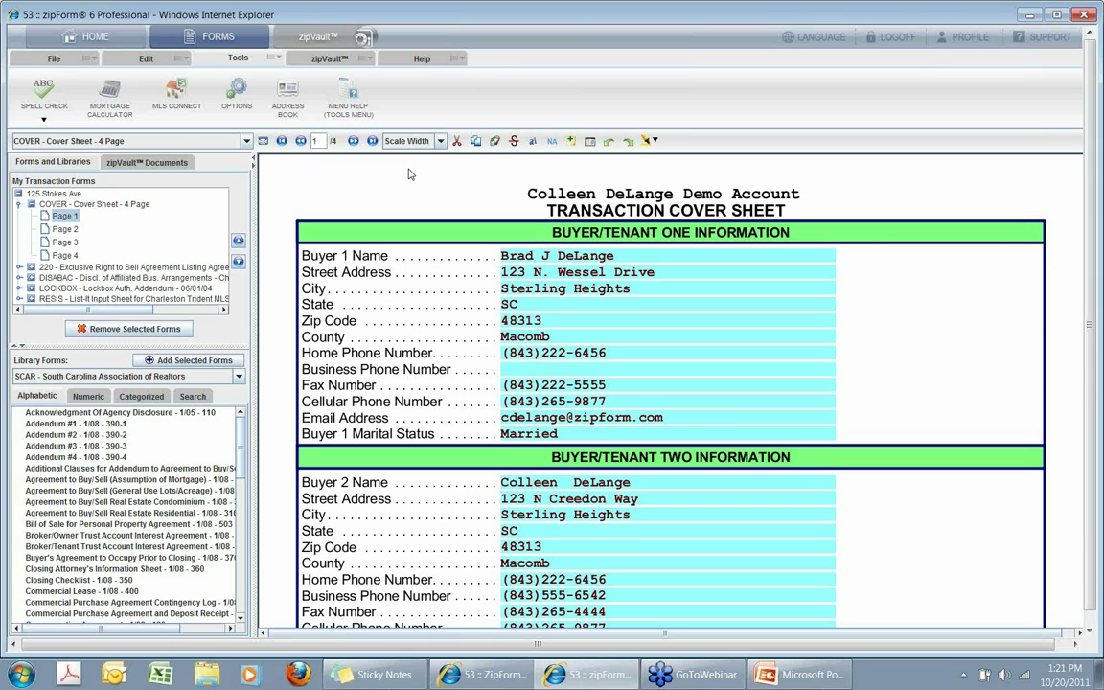
left_click(66, 61)
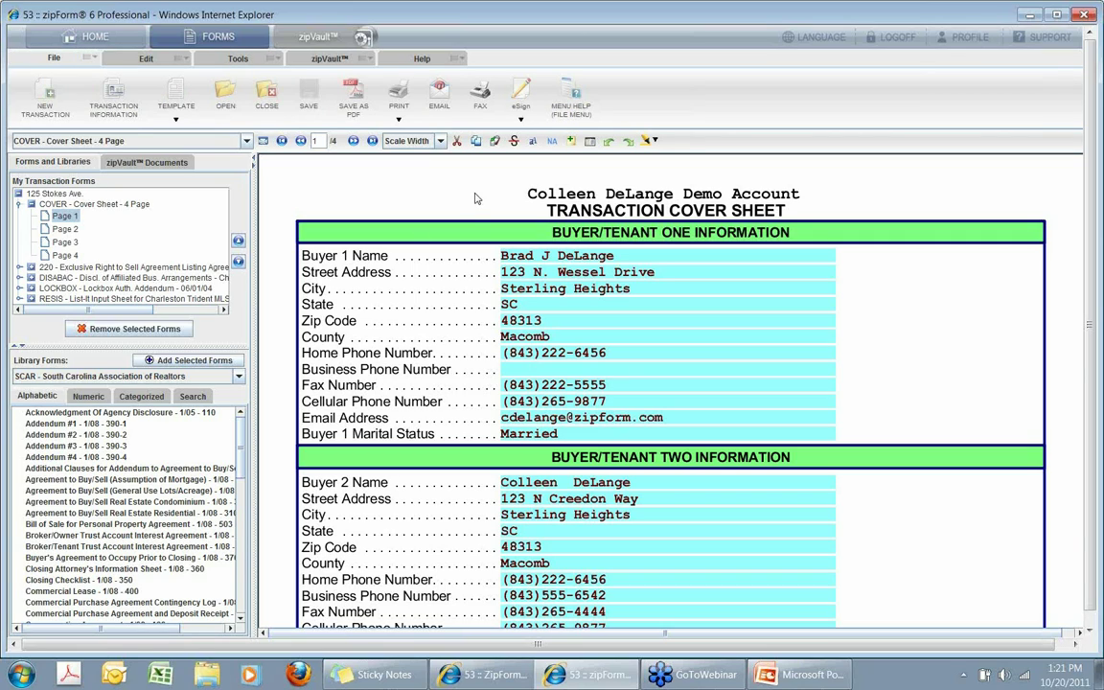
Start an eSign request with only the 220 Exclusive Right to Sell agreement selected.
left_click(523, 92)
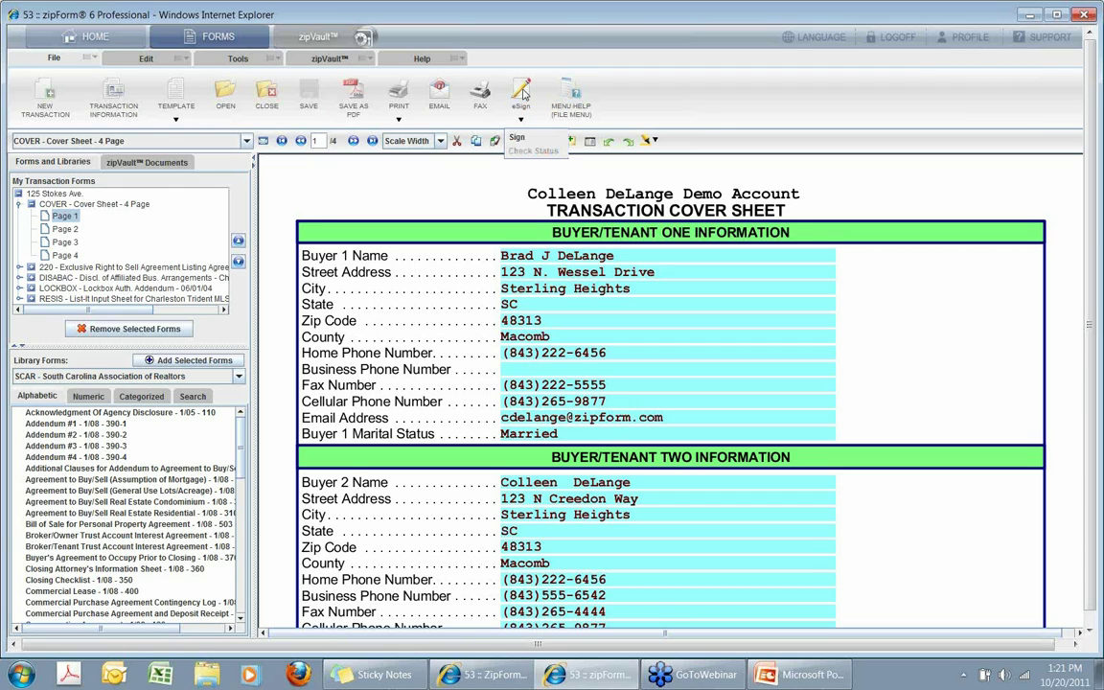
left_click(519, 140)
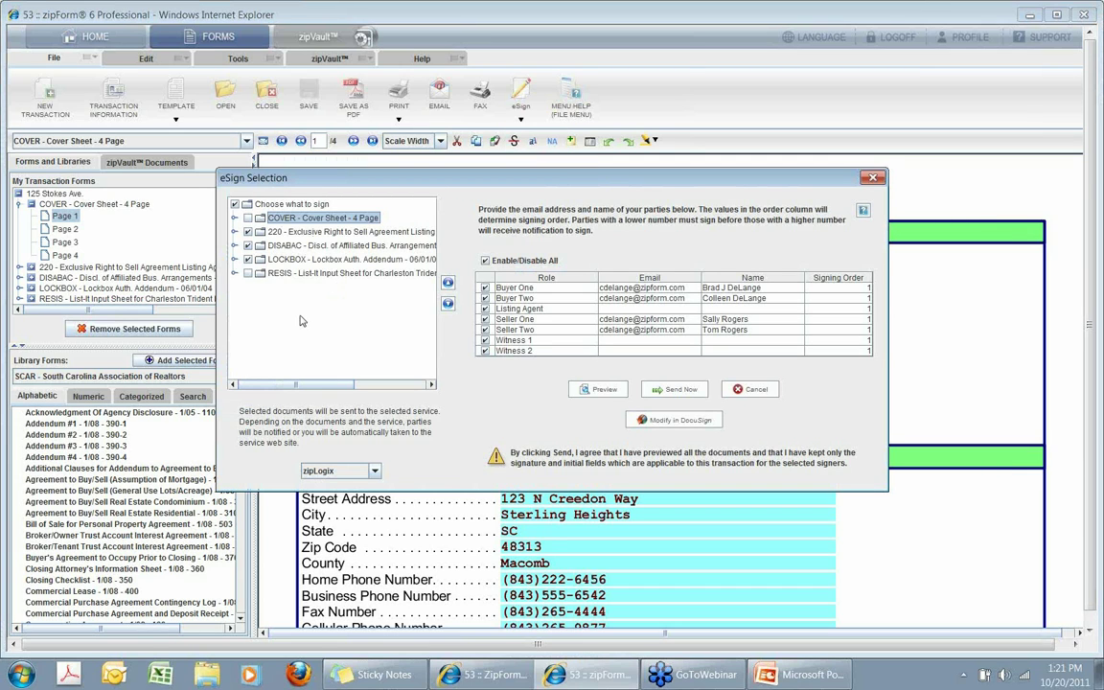
left_click(236, 205)
left_click(235, 204)
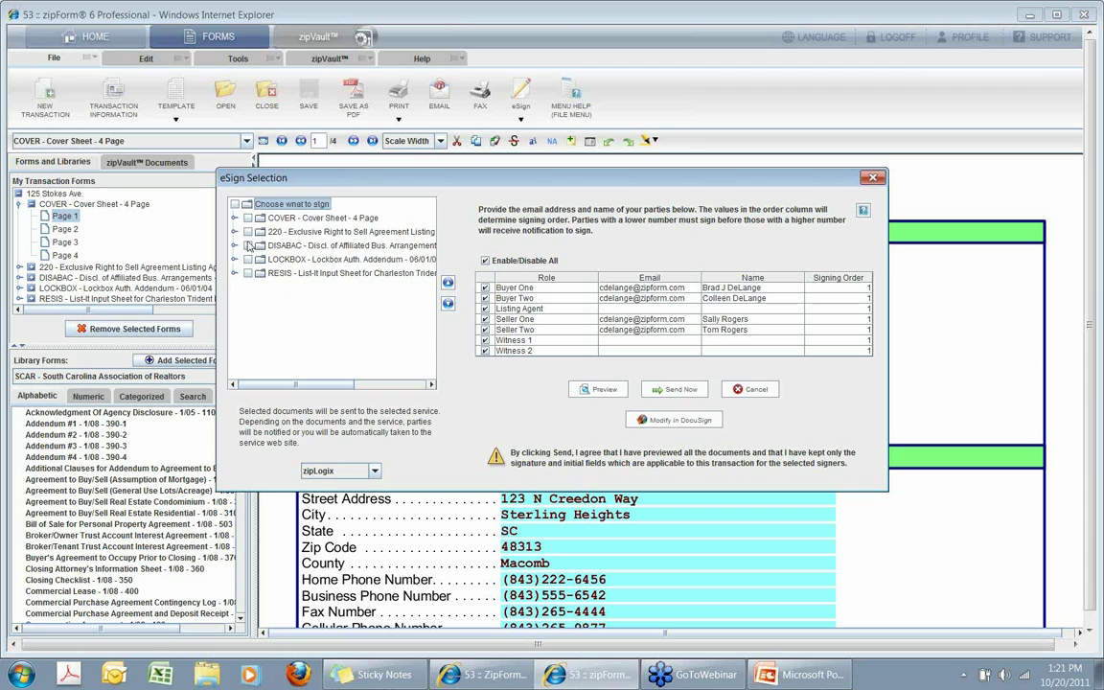
left_click(248, 233)
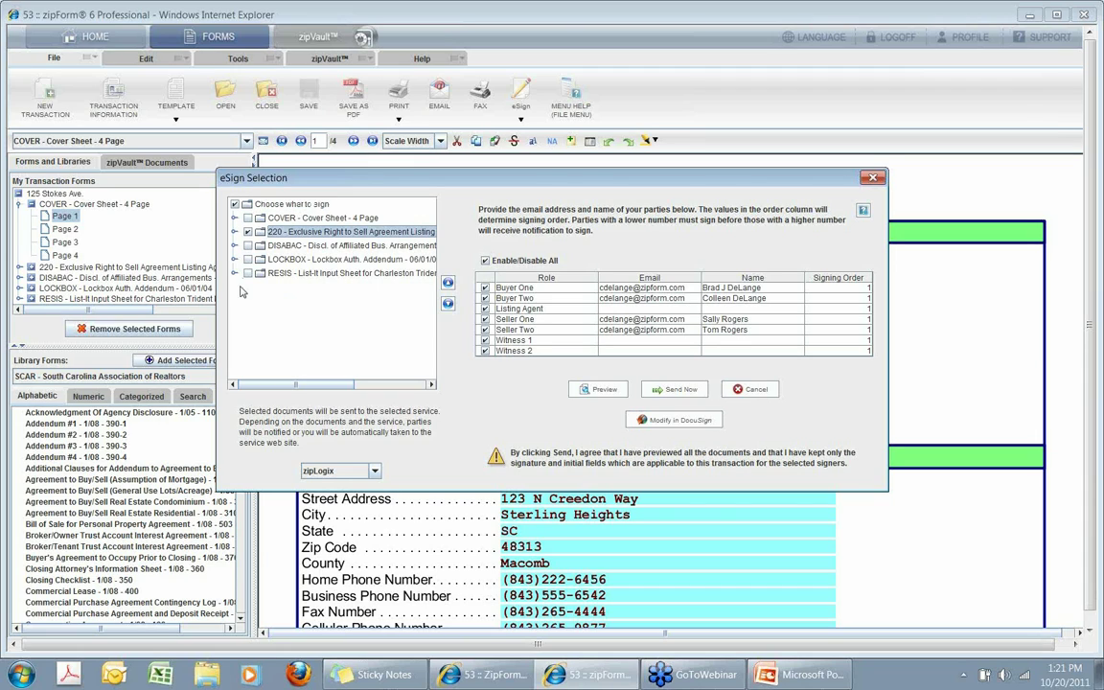
left_click(235, 232)
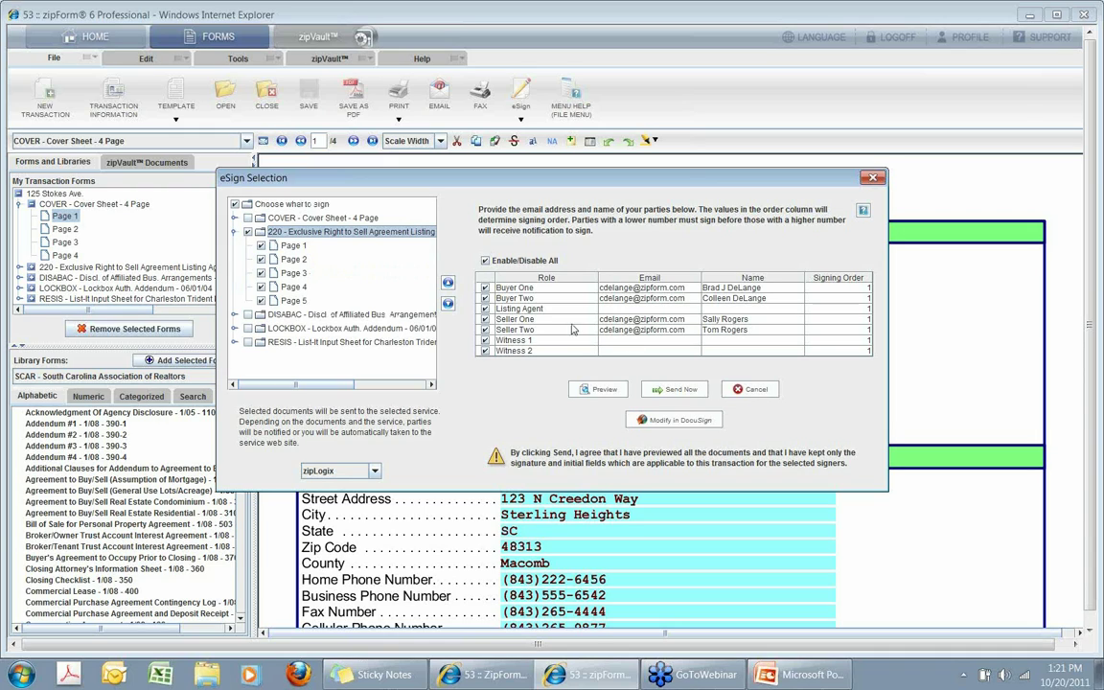
Set Seller One and Seller Two as the only signers and send to DocuSign.
left_click(485, 261)
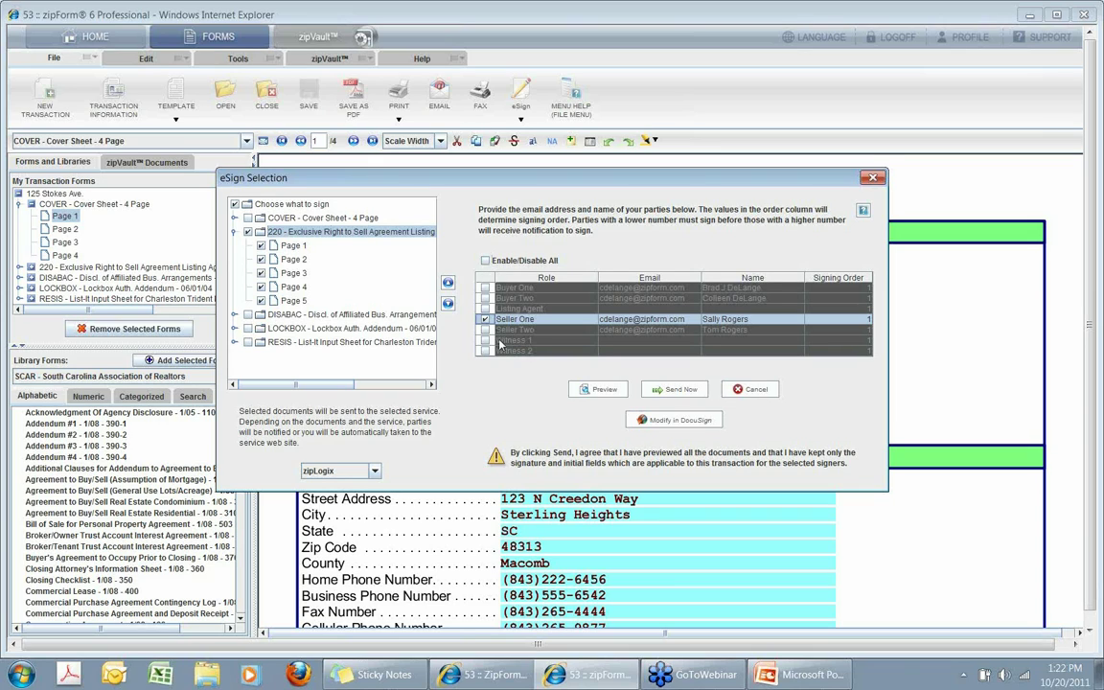
left_click(485, 330)
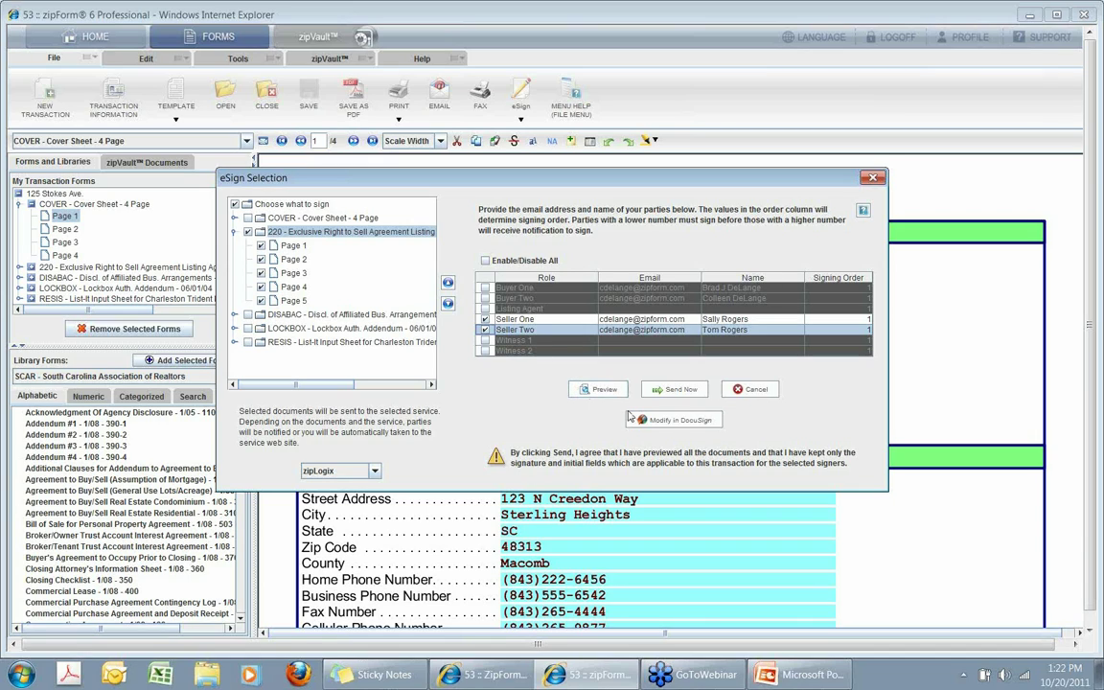
left_click(668, 426)
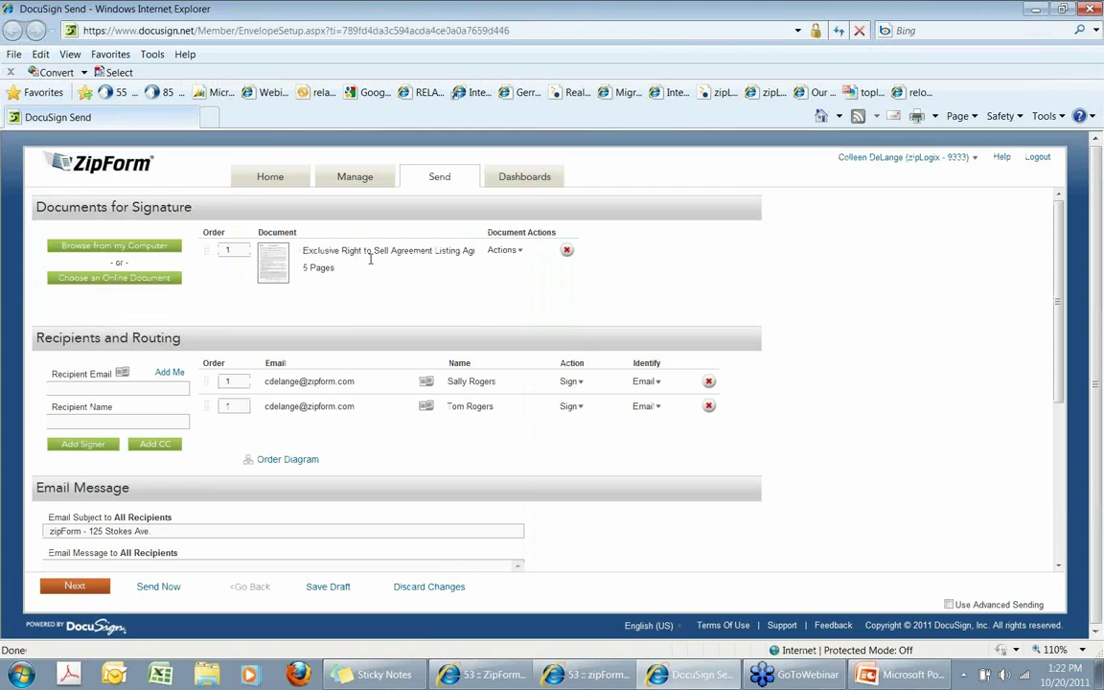
Change the second seller's routing order to 2, then continue to tag placement.
mouse_move(274, 265)
left_click_drag(234, 408, 220, 406)
type("2")
scroll(684, 539, "down", 3)
scroll(254, 350, "up", 1)
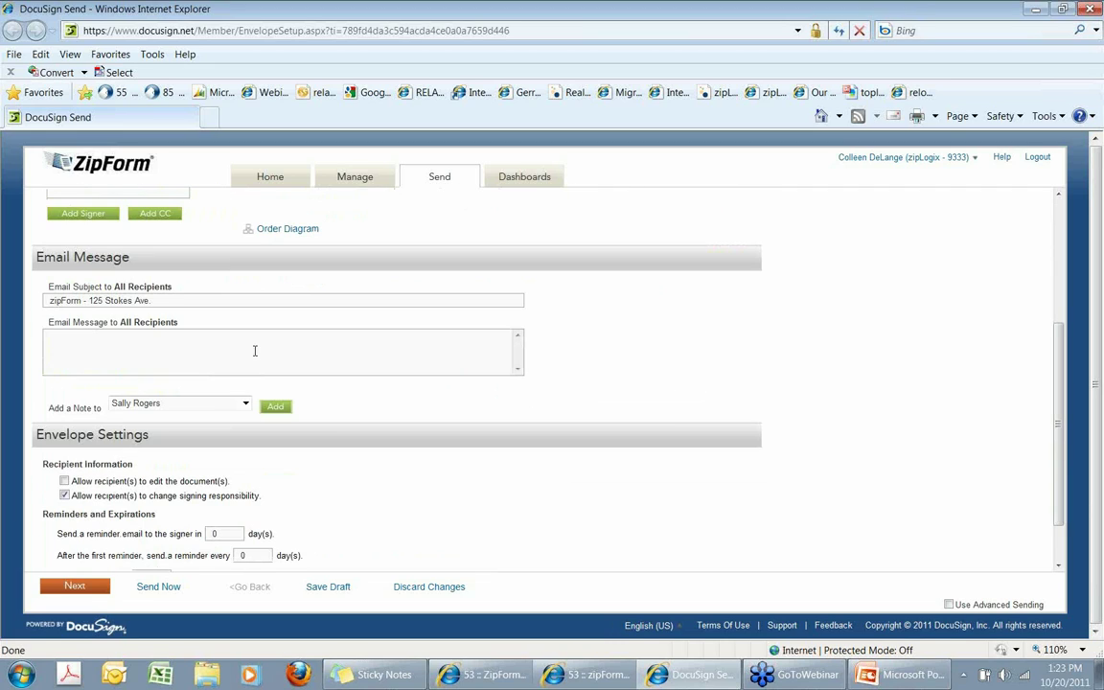
left_click_drag(182, 300, 89, 300)
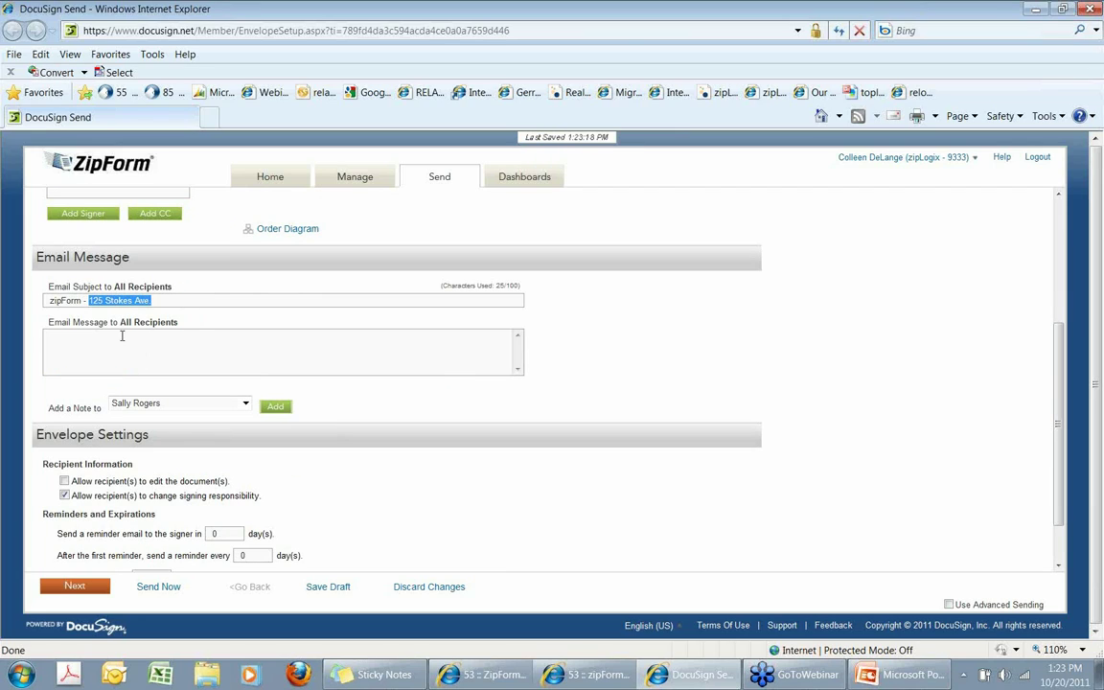
scroll(125, 340, "down", 3)
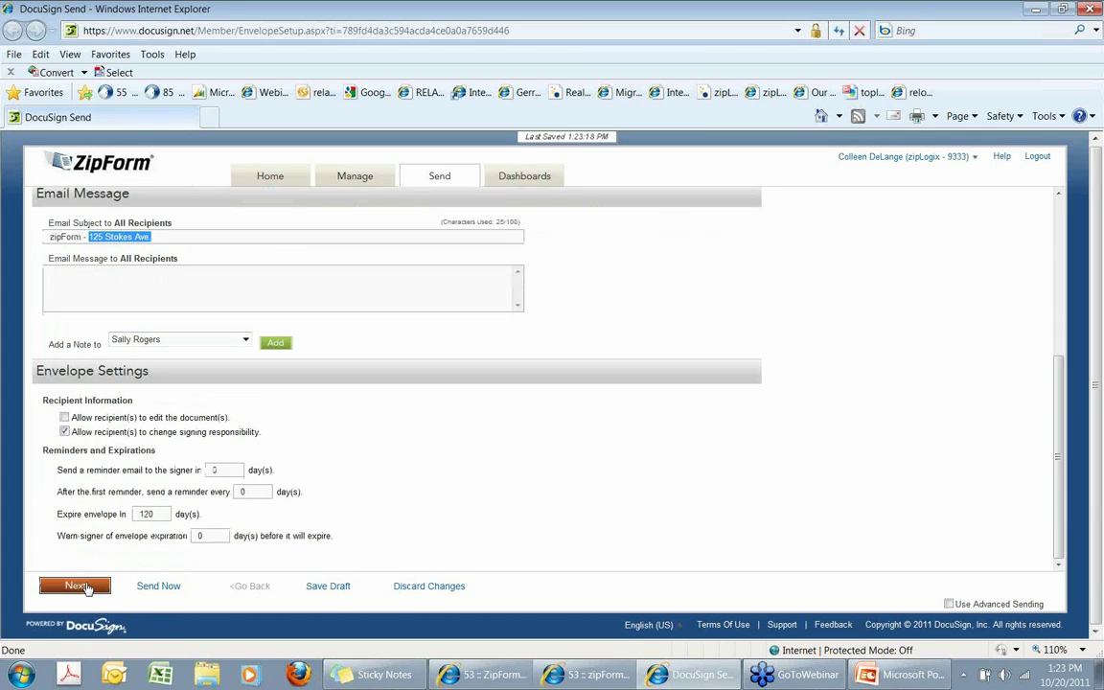
left_click(86, 587)
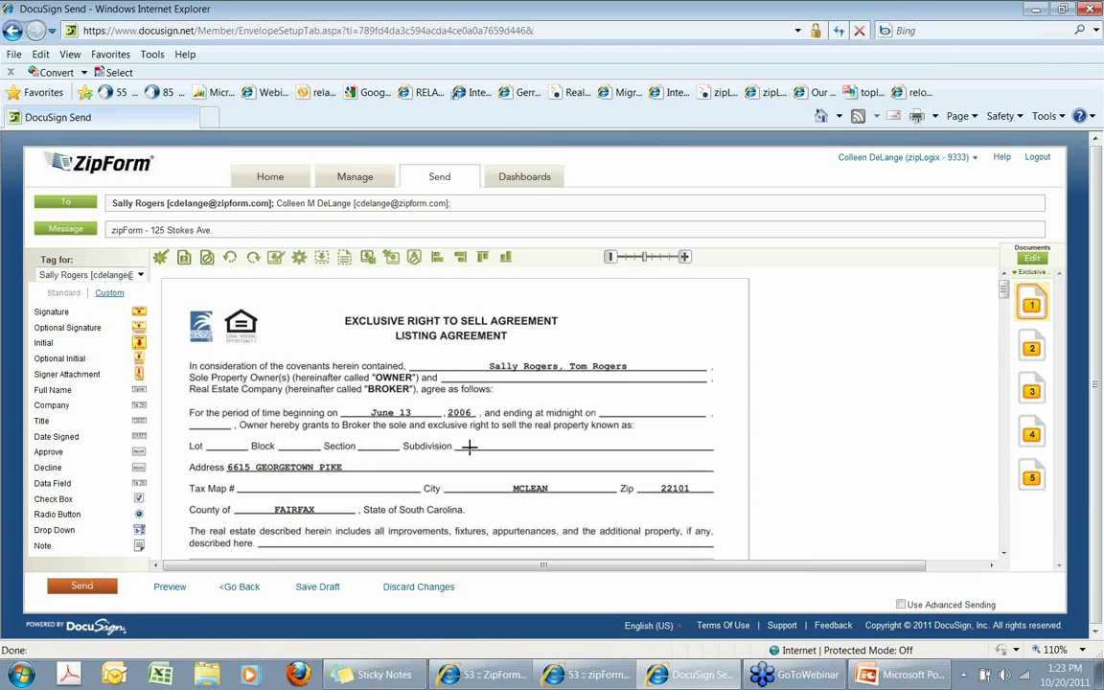
On page 2, place a signature tag below item G and an optional initial tag by the footer.
scroll(469, 445, "down", 1)
scroll(470, 446, "down", 5)
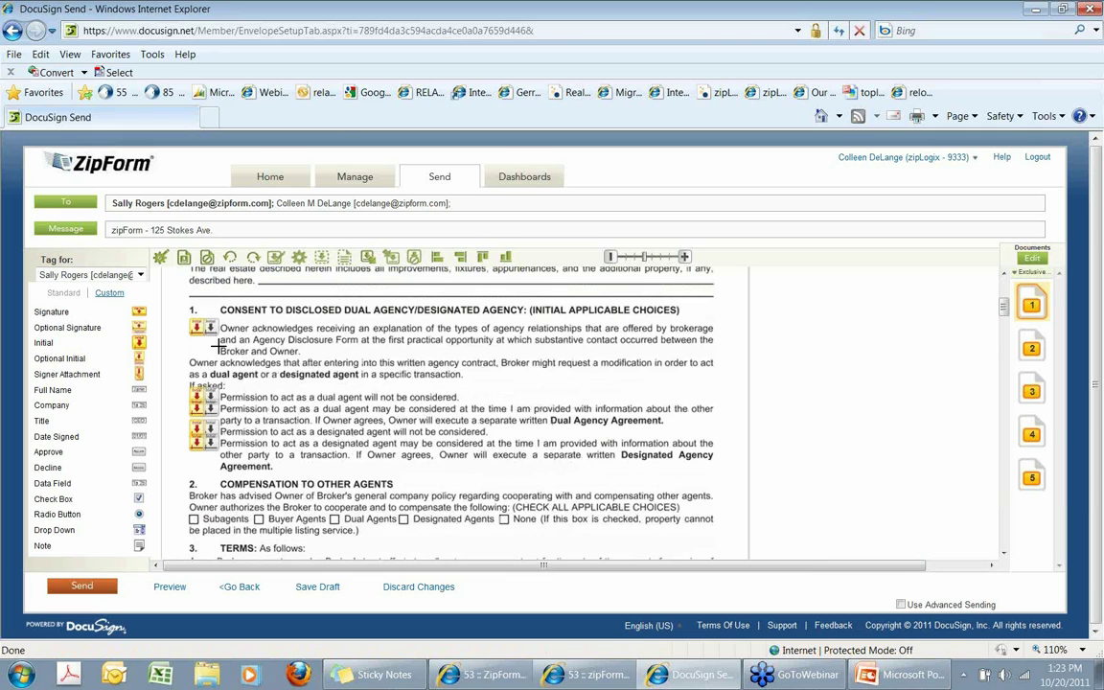
scroll(218, 345, "down", 6)
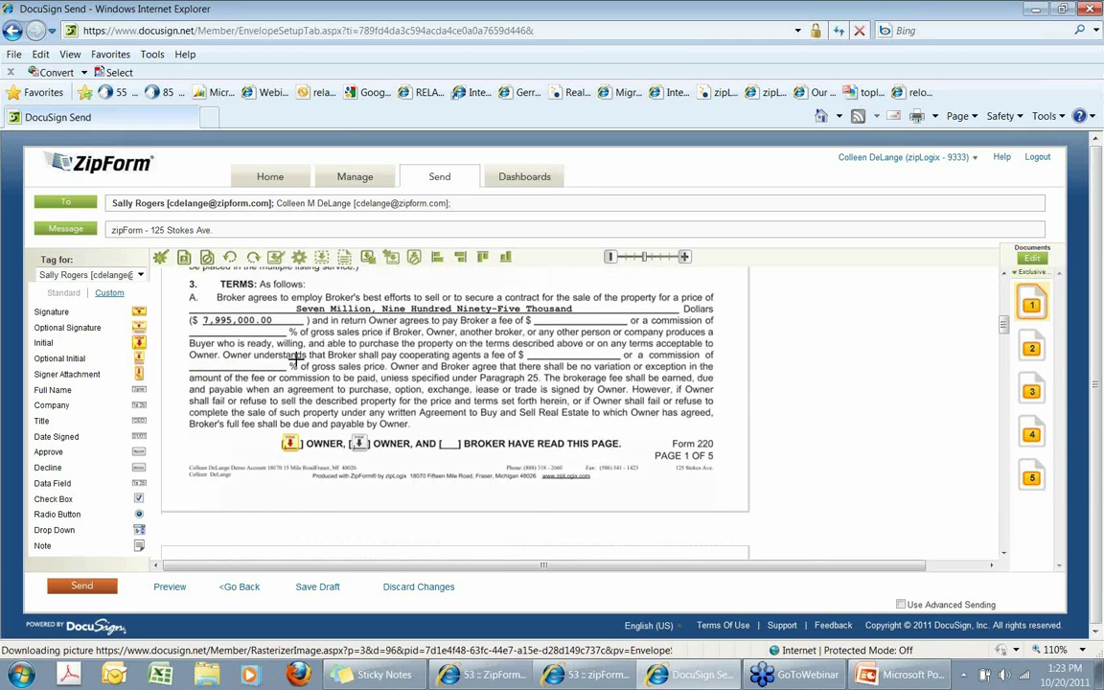
scroll(307, 384, "down", 10)
scroll(333, 429, "down", 5)
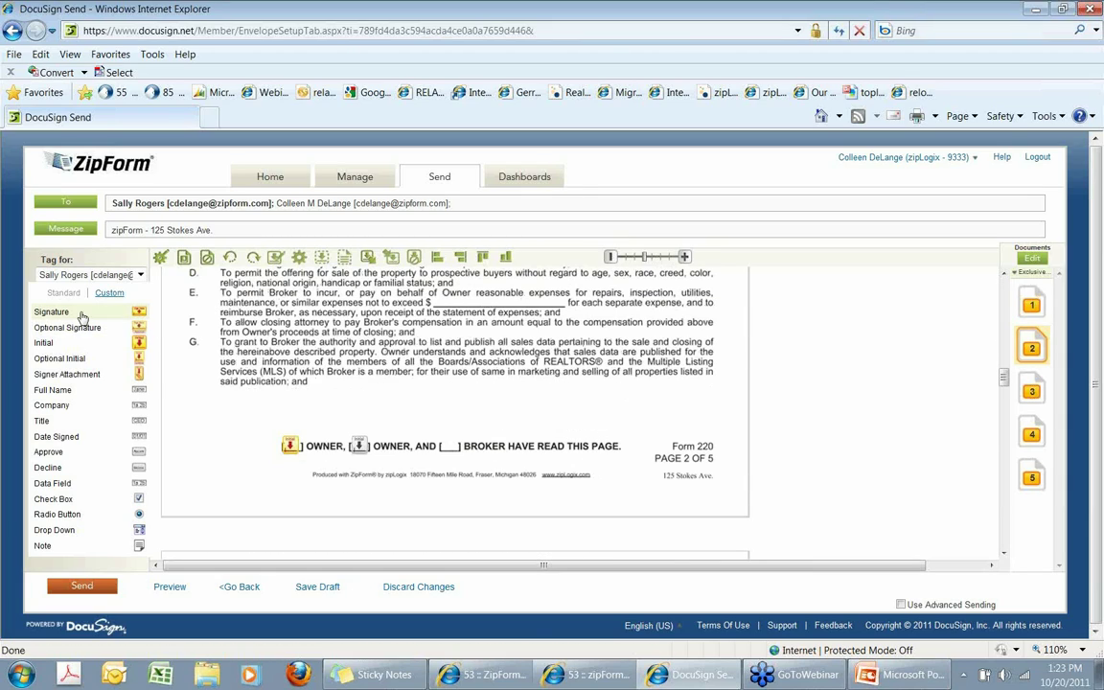
left_click_drag(139, 343, 288, 390)
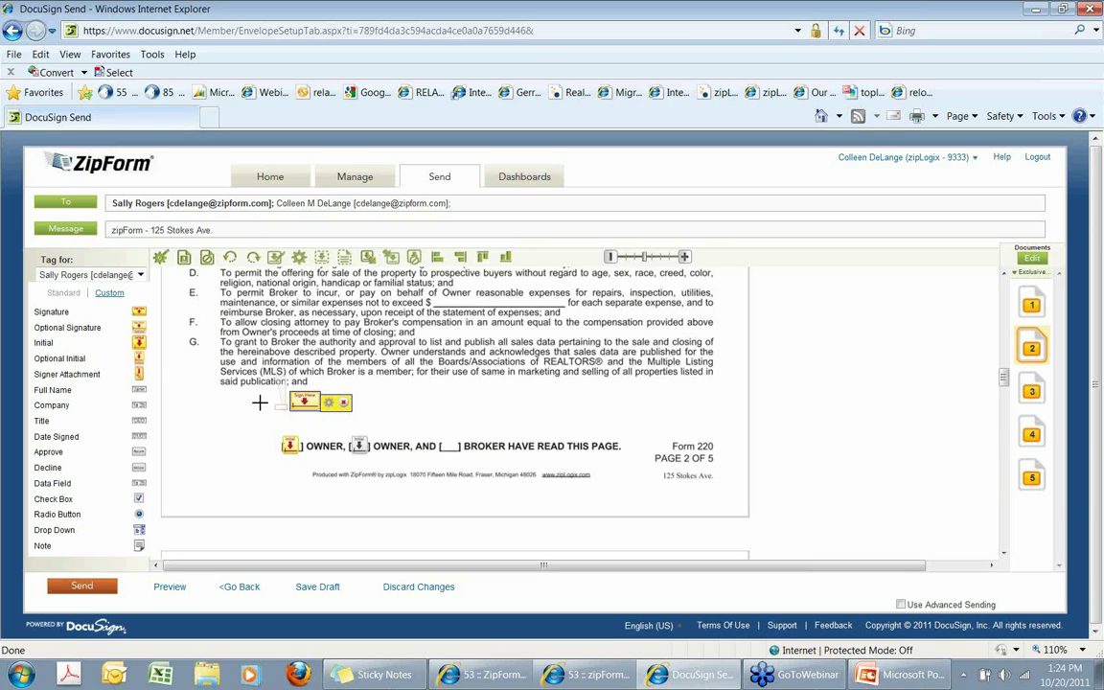
left_click_drag(59, 367, 205, 414)
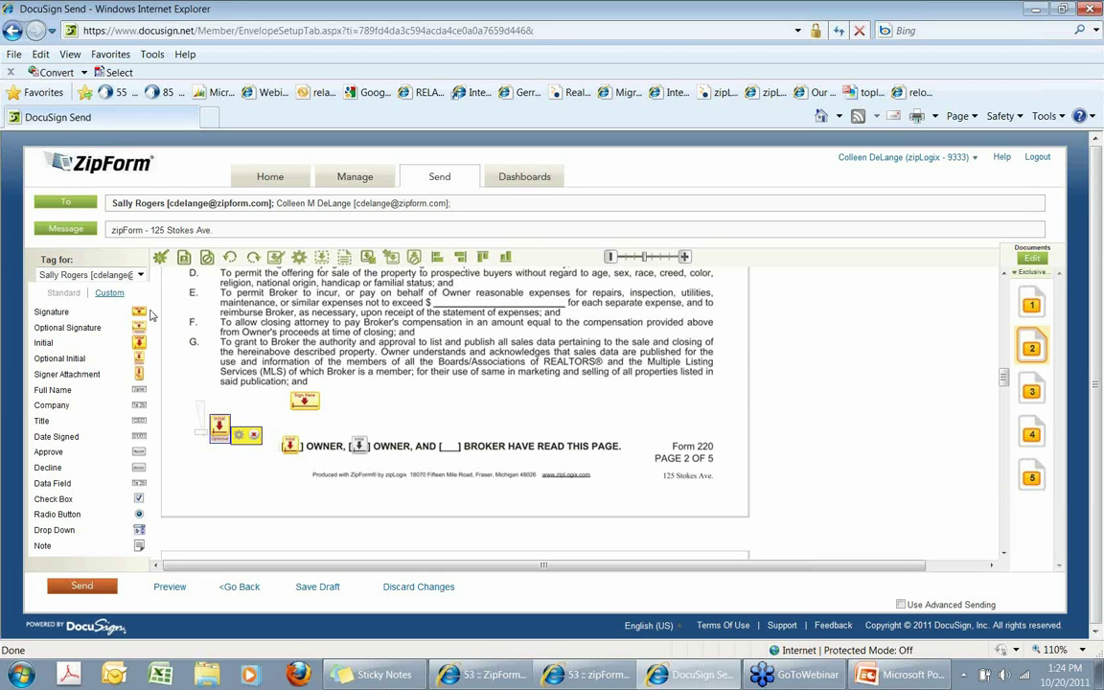
Keep the first seller as the tag recipient, preview the envelope, and send it.
left_click(141, 275)
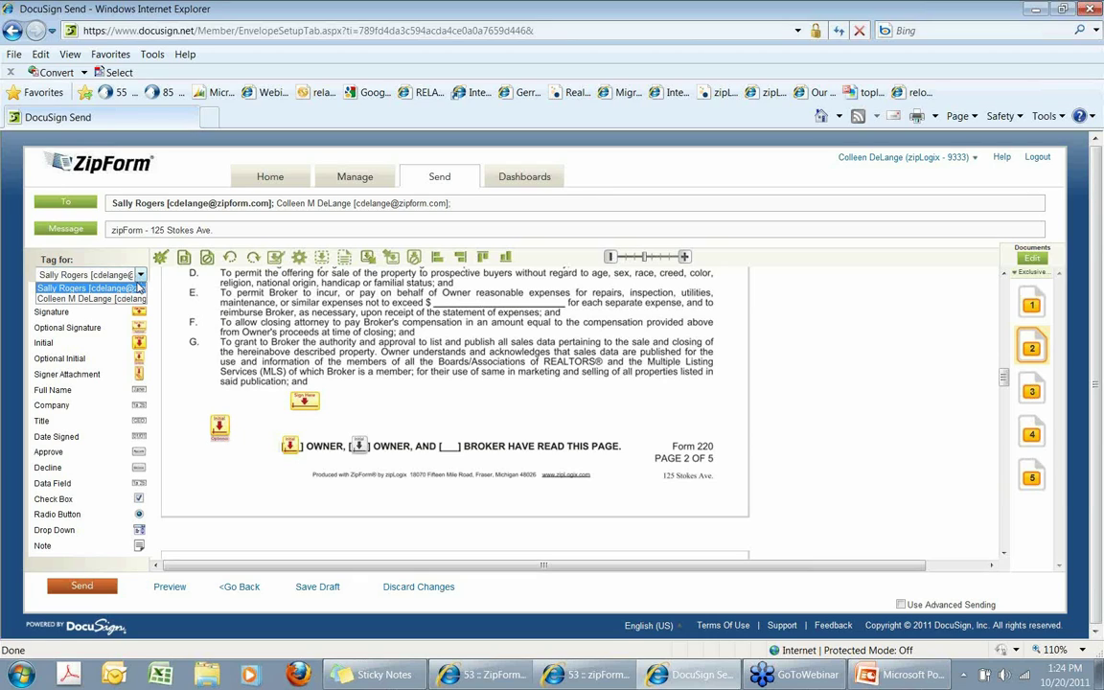
left_click(117, 298)
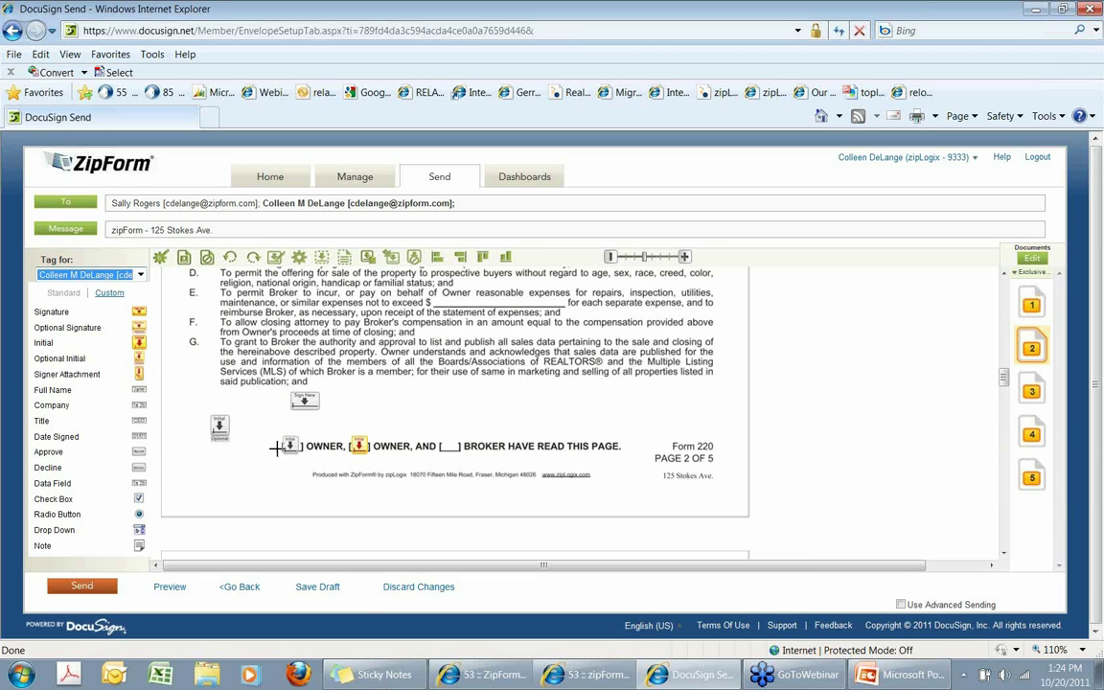
left_click(134, 274)
left_click(123, 265)
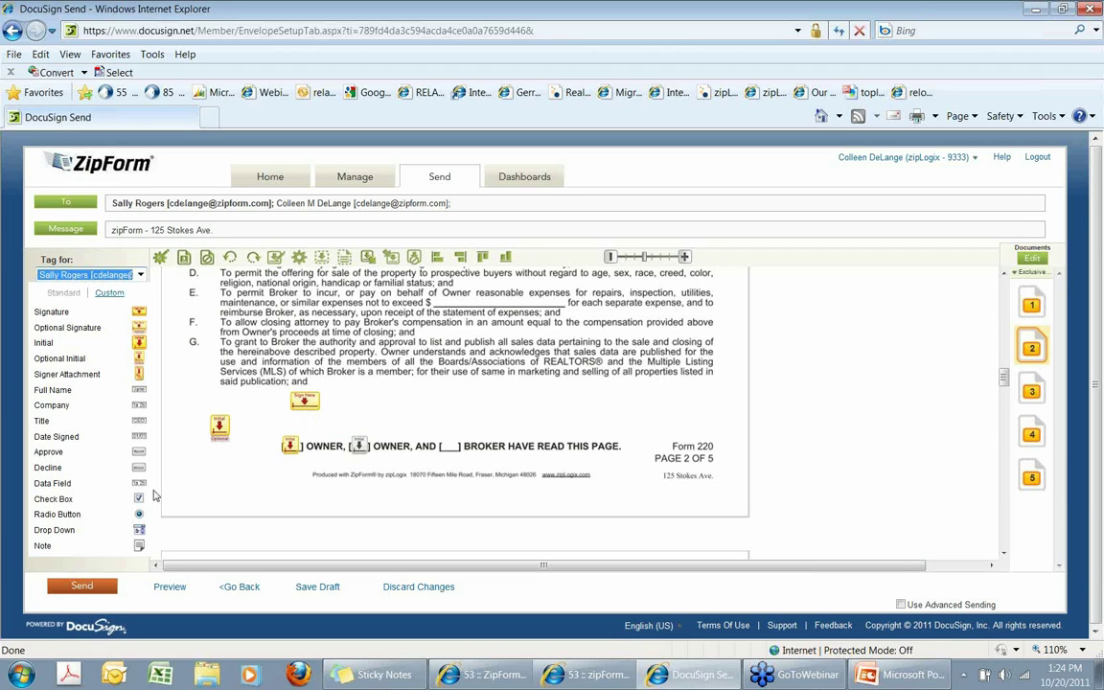
left_click(90, 588)
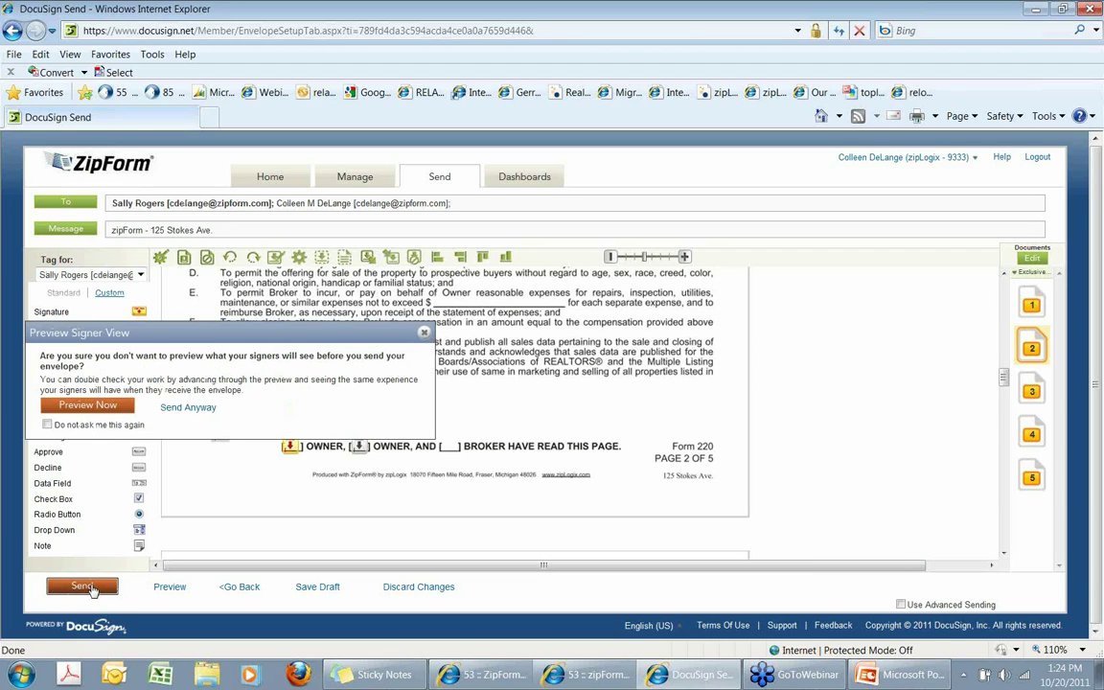
left_click(76, 404)
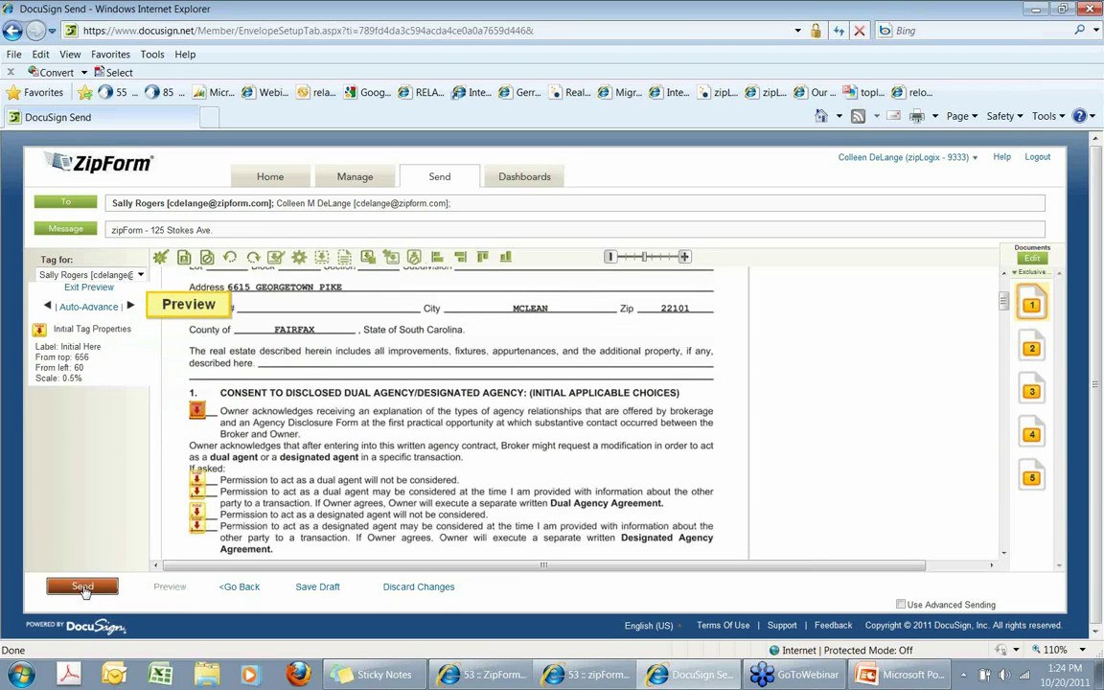
left_click(83, 587)
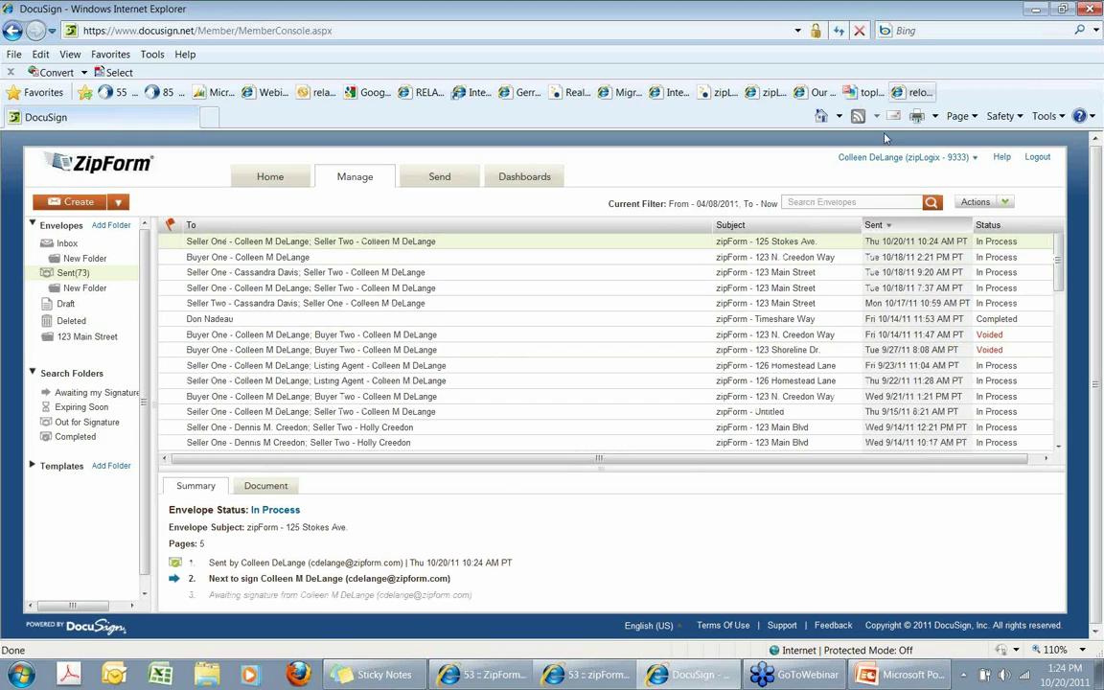
left_click(112, 674)
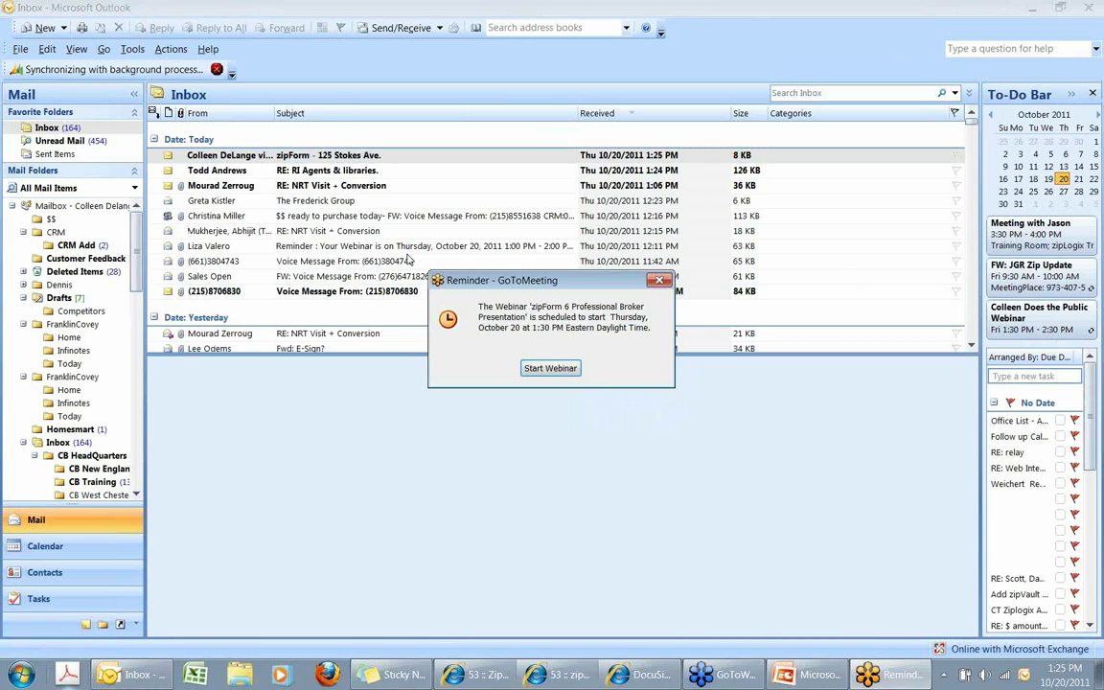
left_click(659, 281)
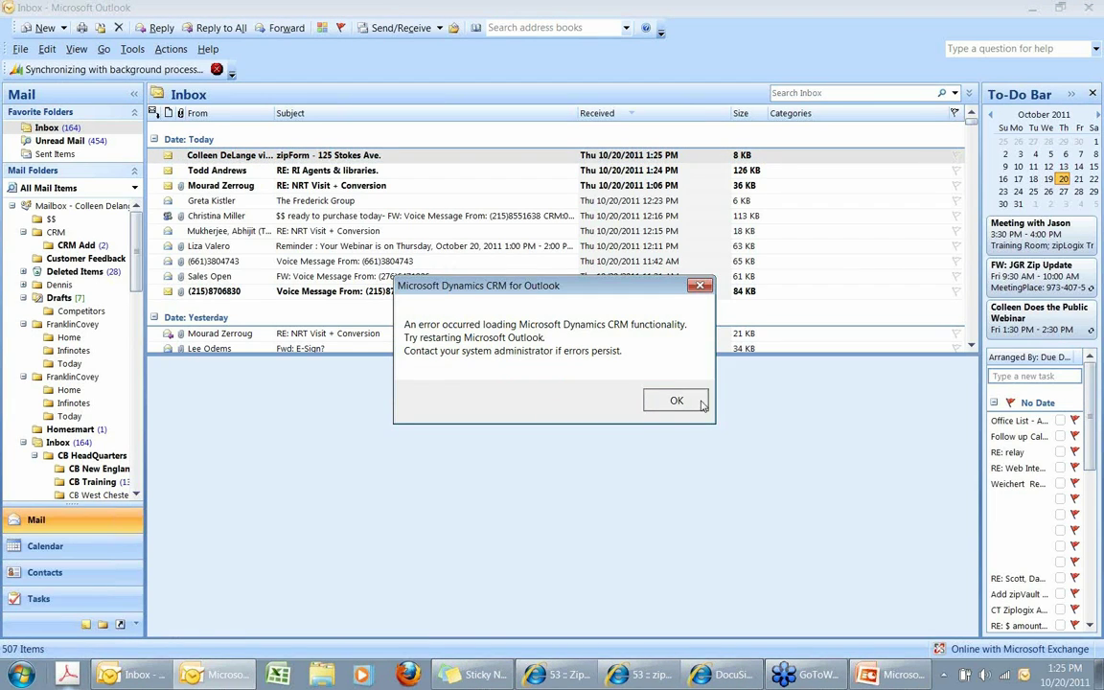
left_click(695, 399)
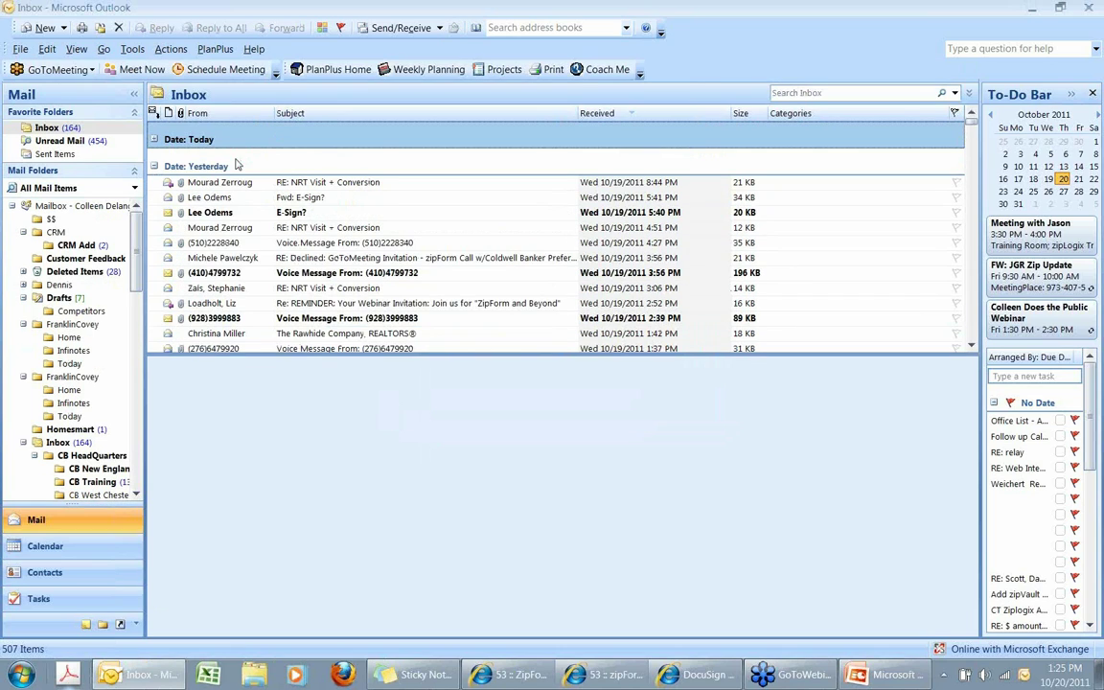
left_click(153, 139)
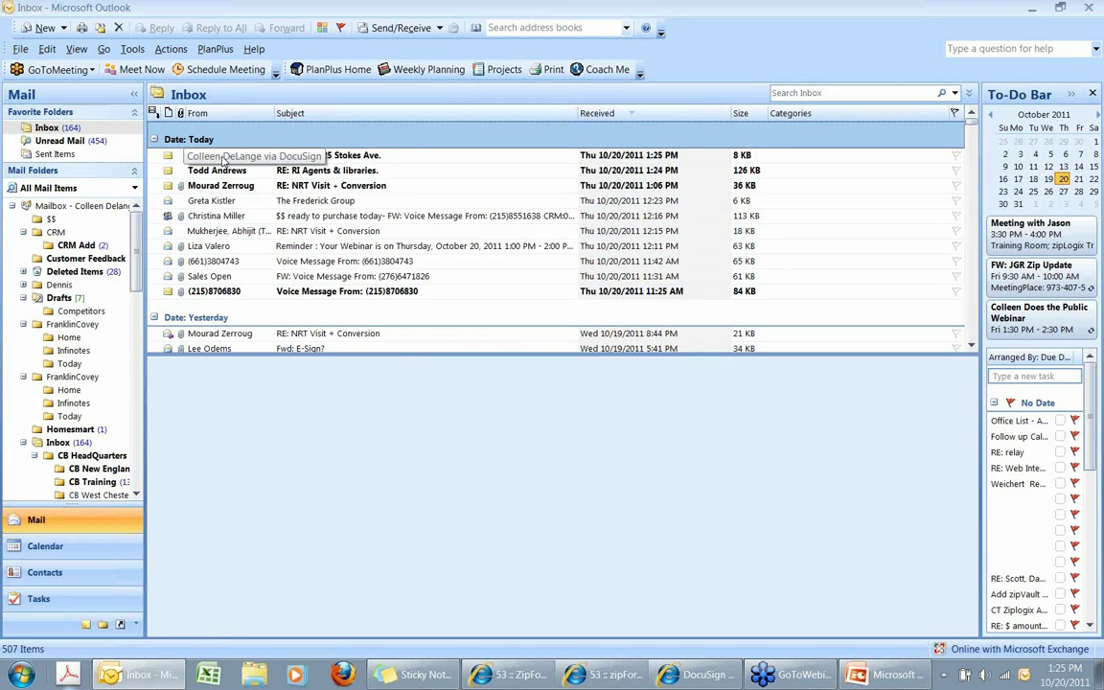
left_click(218, 156)
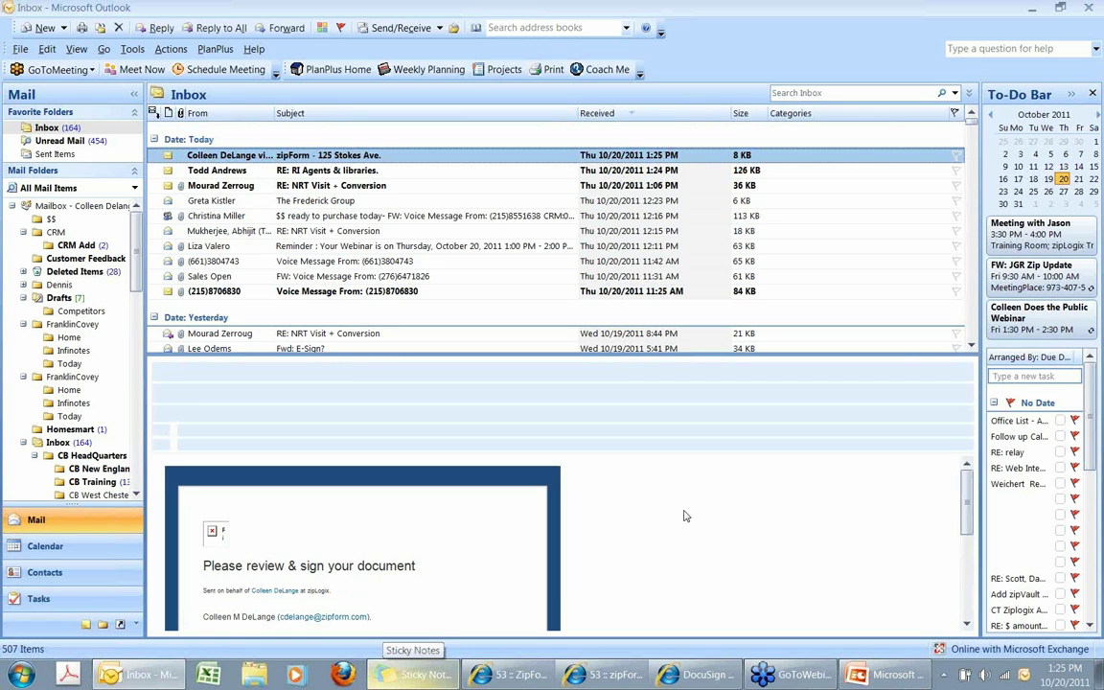
double_click(479, 155)
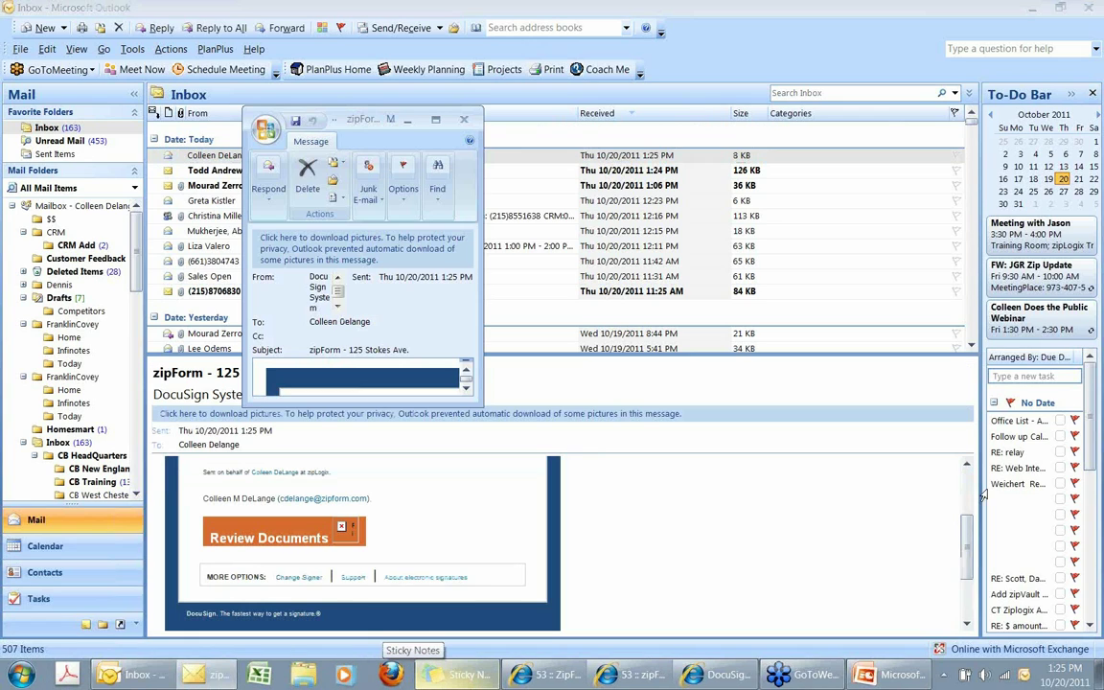
left_click(436, 121)
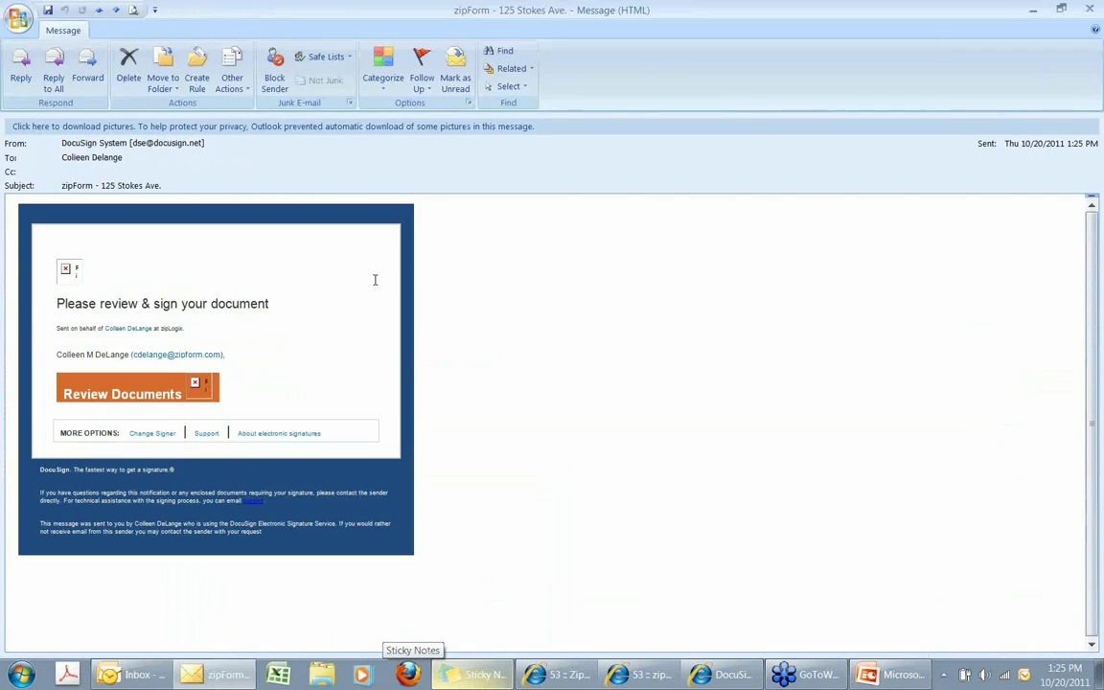
left_click(139, 396)
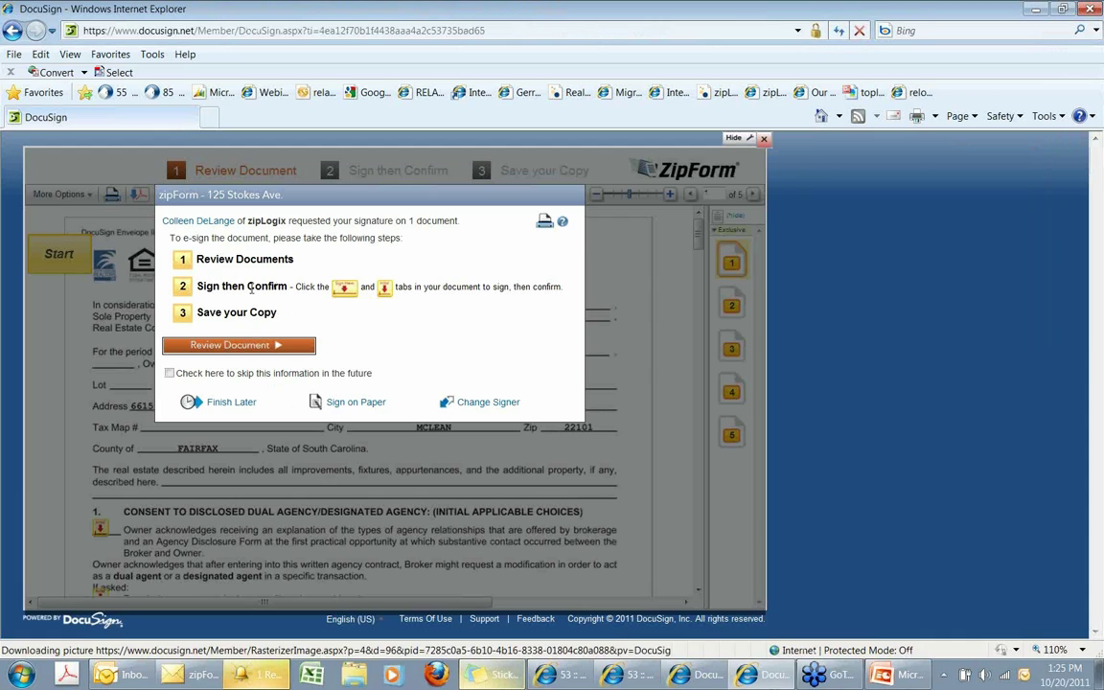
Initial the agency disclosure, three dual agency lines and page 2 acknowledgment, then close the window.
left_click(240, 352)
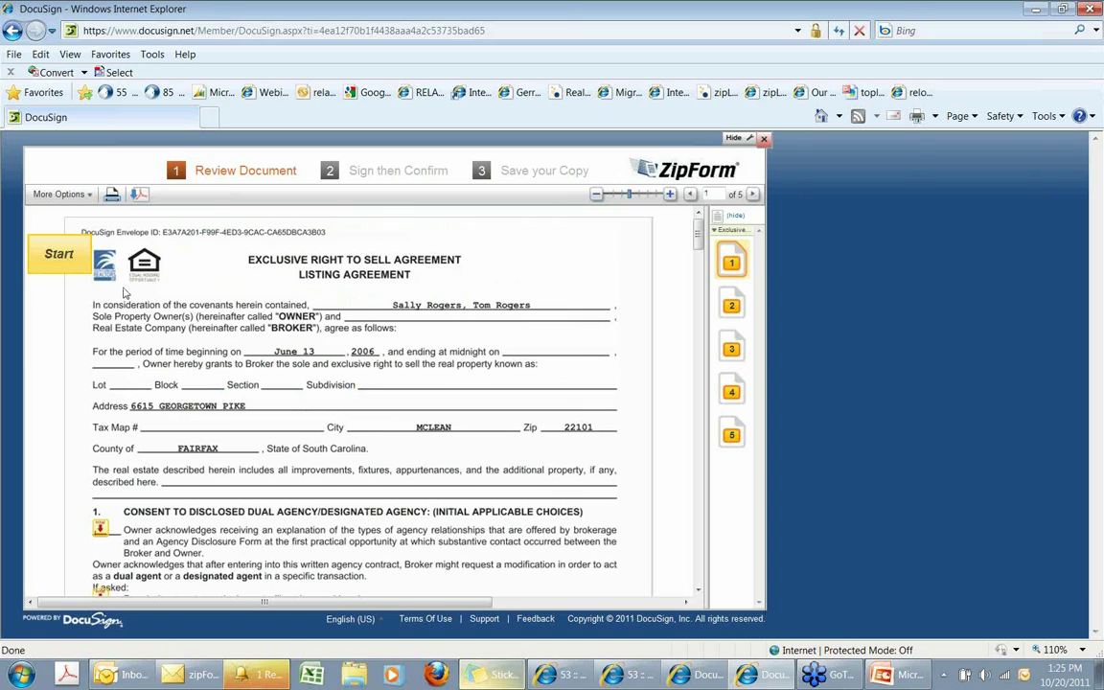
left_click(76, 261)
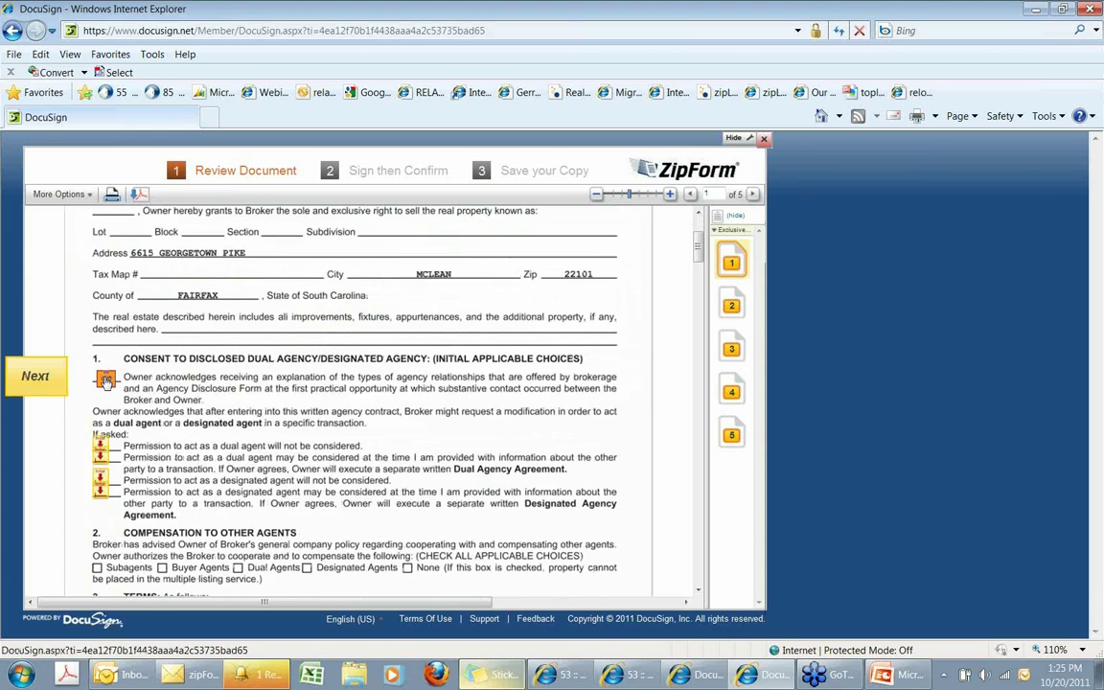
left_click(105, 357)
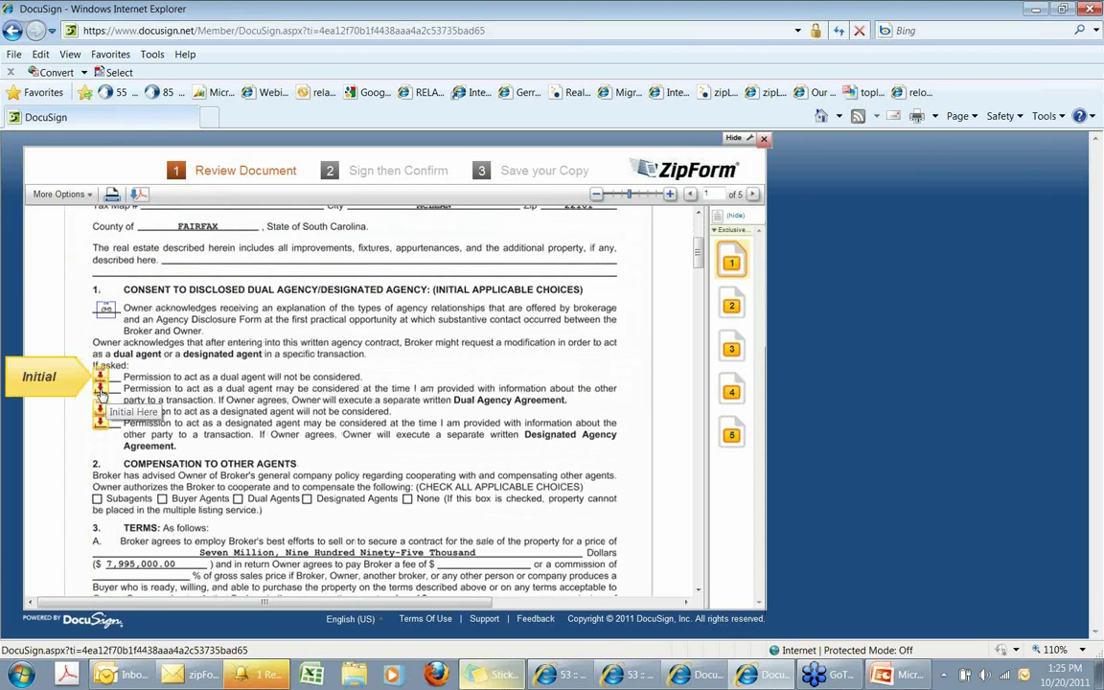
left_click(101, 394)
left_click(100, 396)
left_click(100, 385)
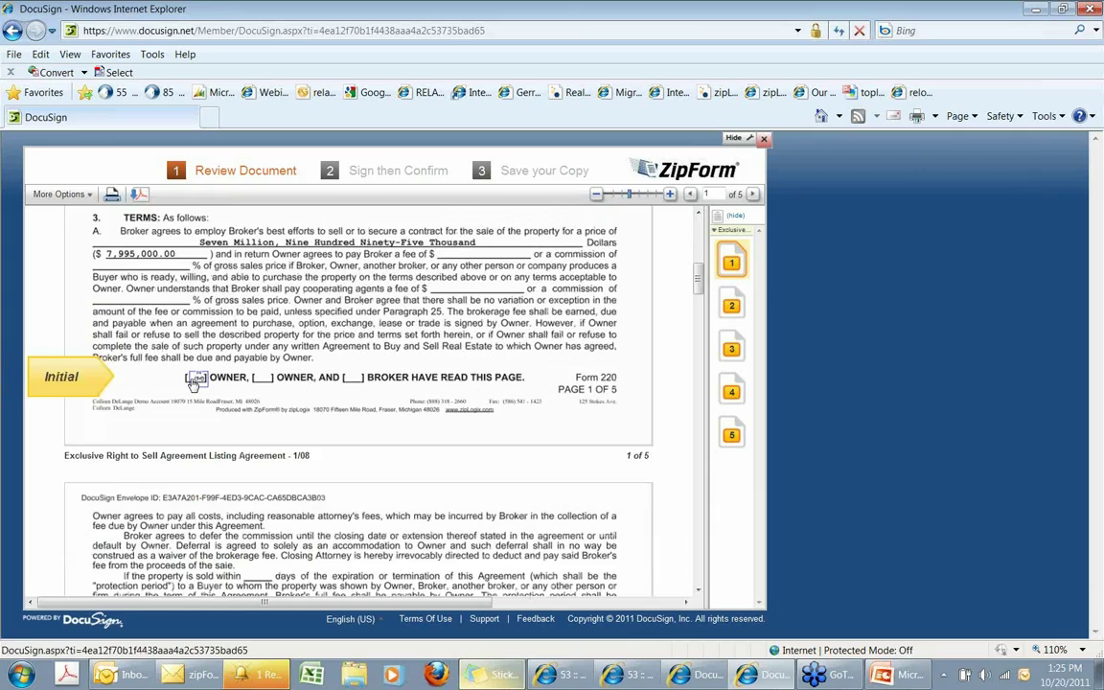
scroll(188, 419, "down", 5)
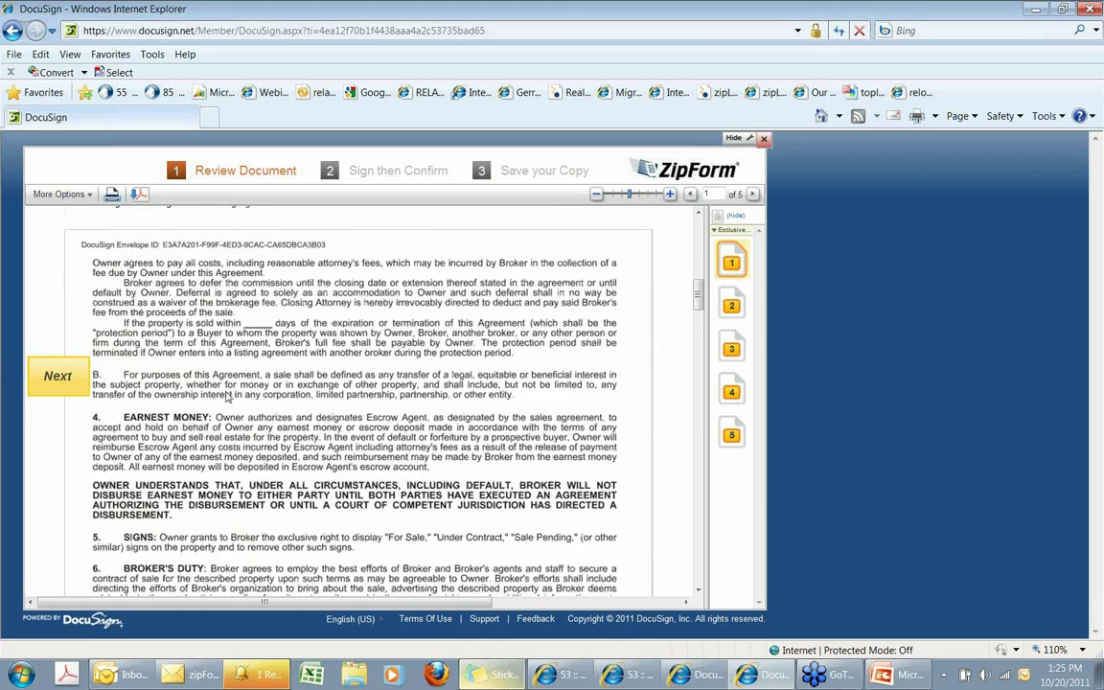
scroll(227, 396, "down", 10)
left_click(204, 401)
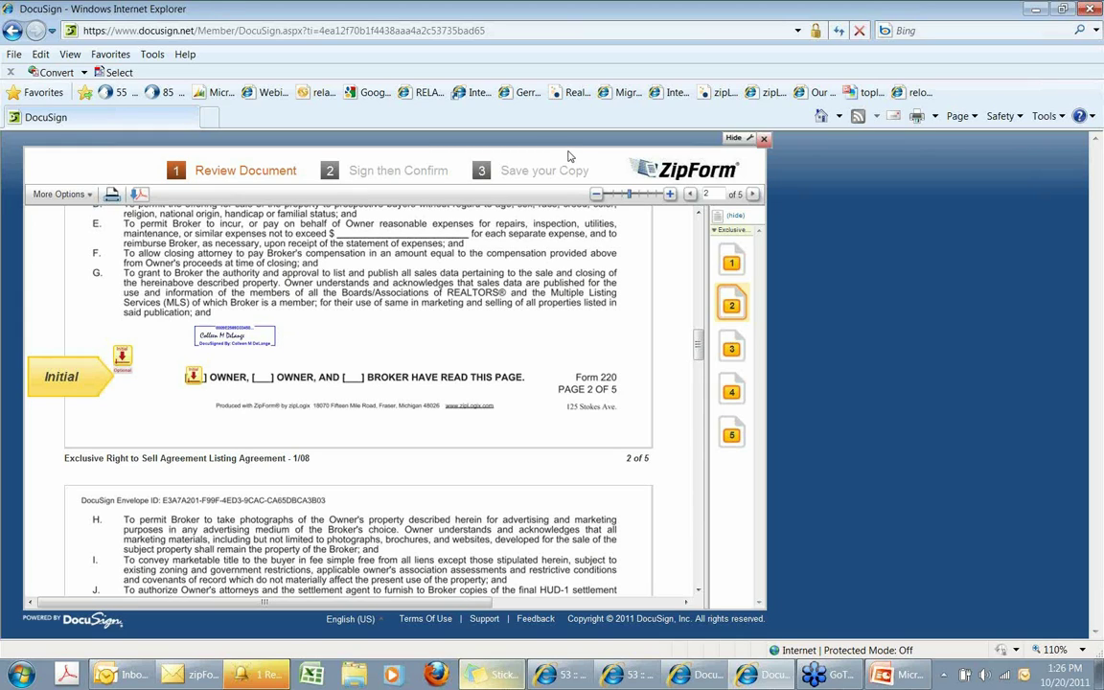
left_click(1093, 8)
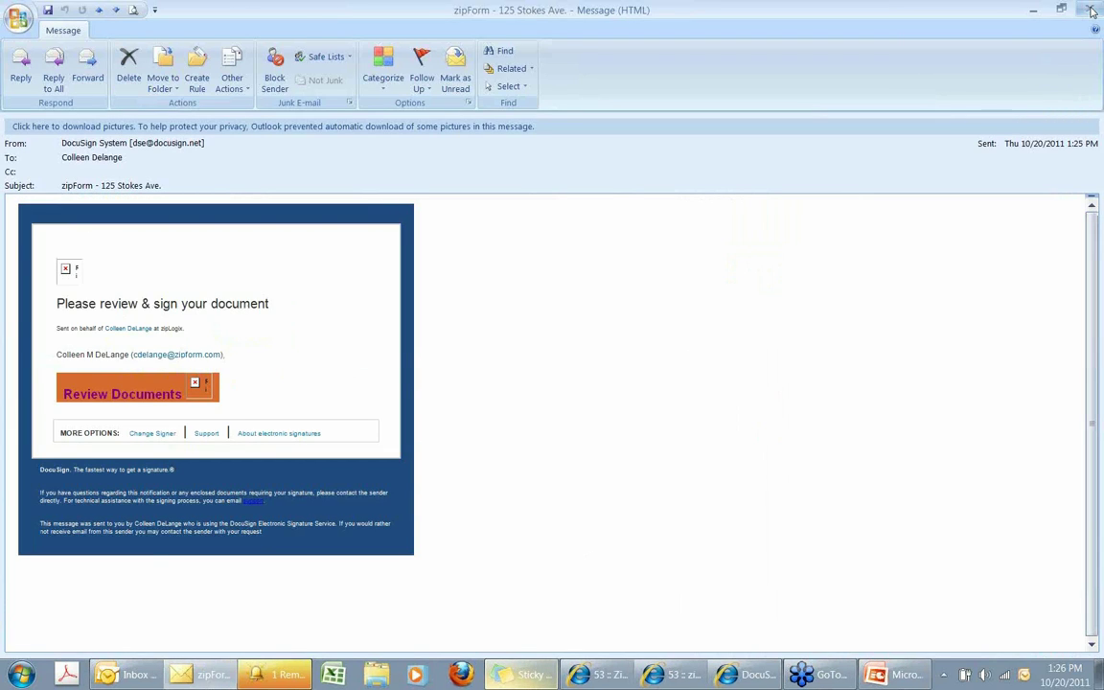
Close the DocuSign message and the task reminder, then exit Outlook to return to zipForm.
left_click(1093, 9)
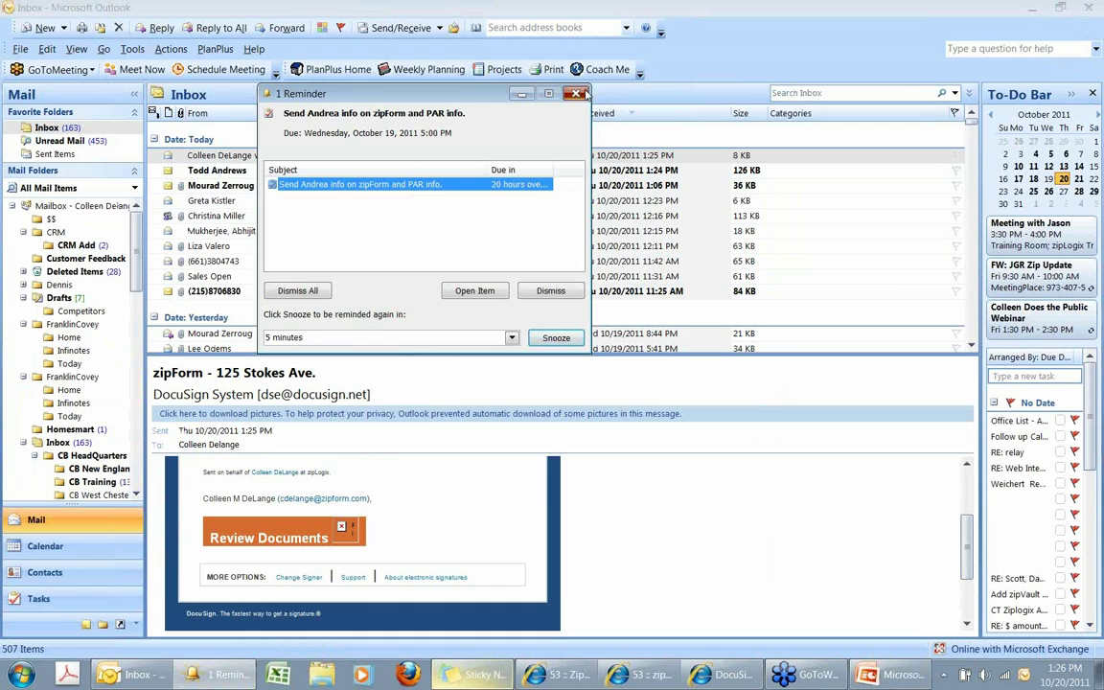
left_click(576, 94)
left_click(1094, 9)
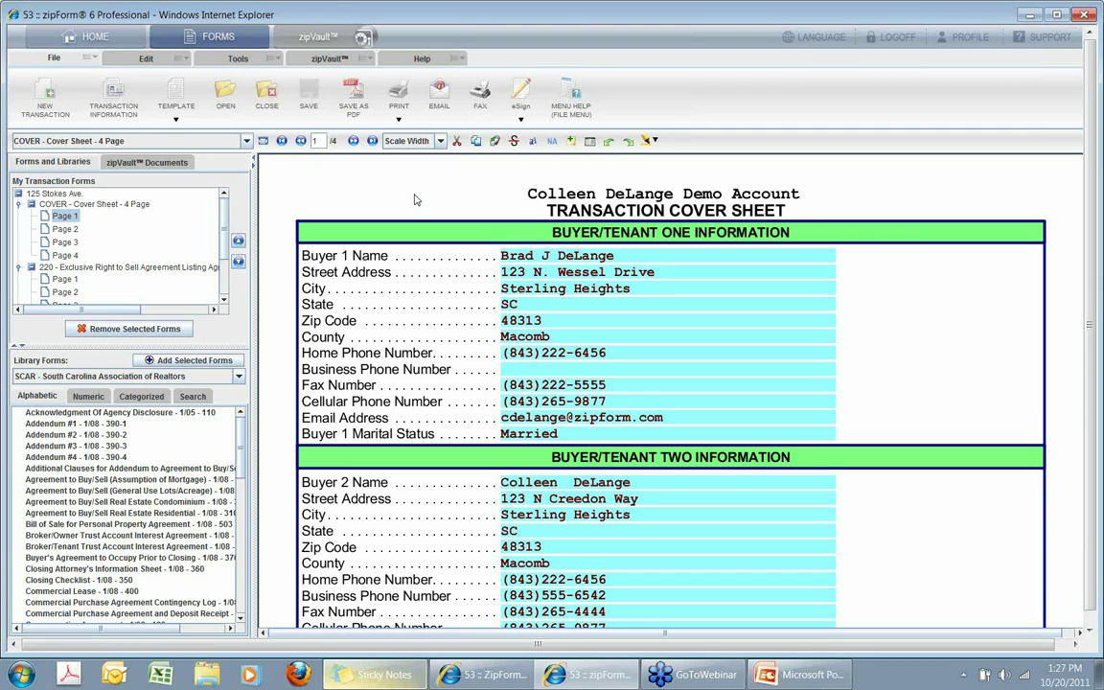
left_click(158, 58)
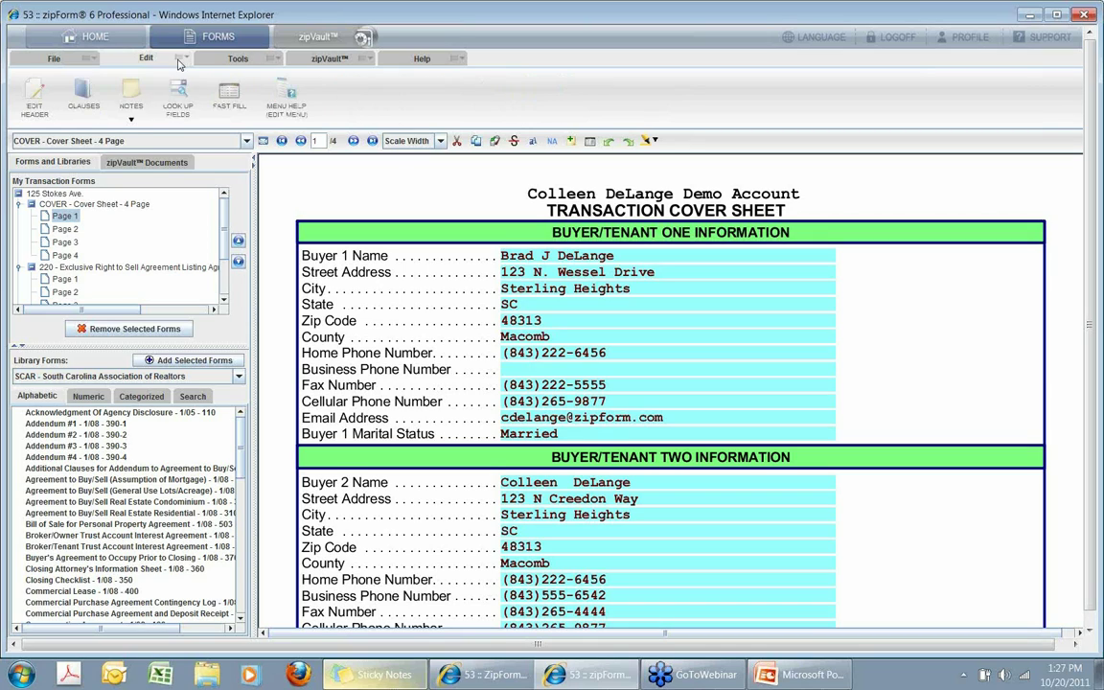
left_click(319, 100)
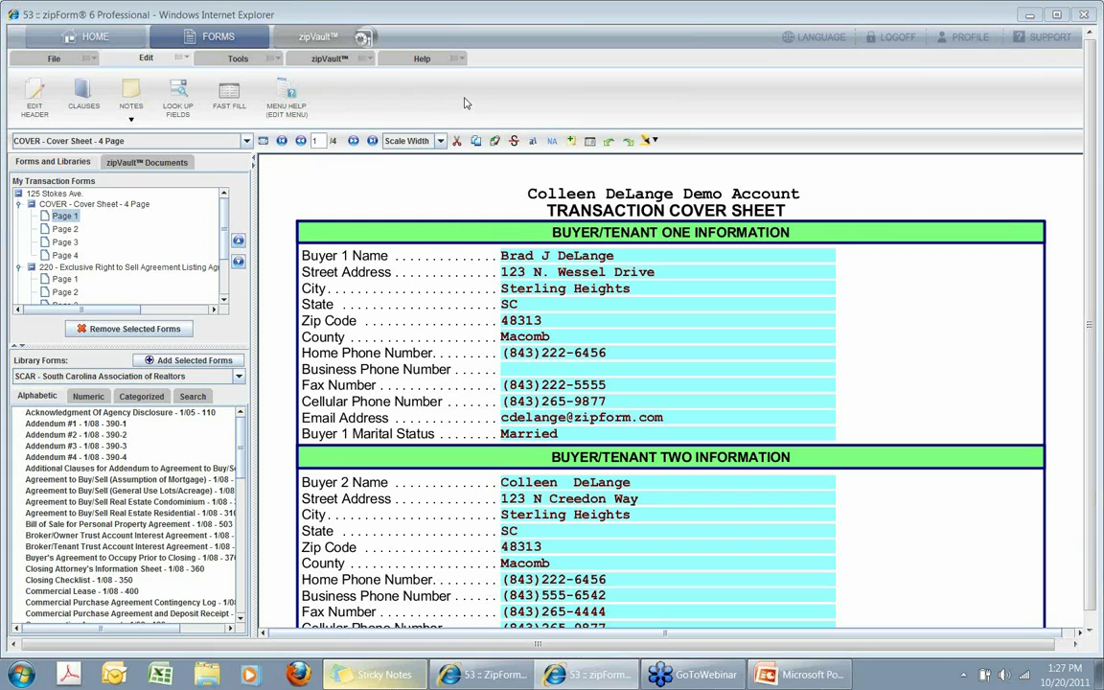
left_click(230, 96)
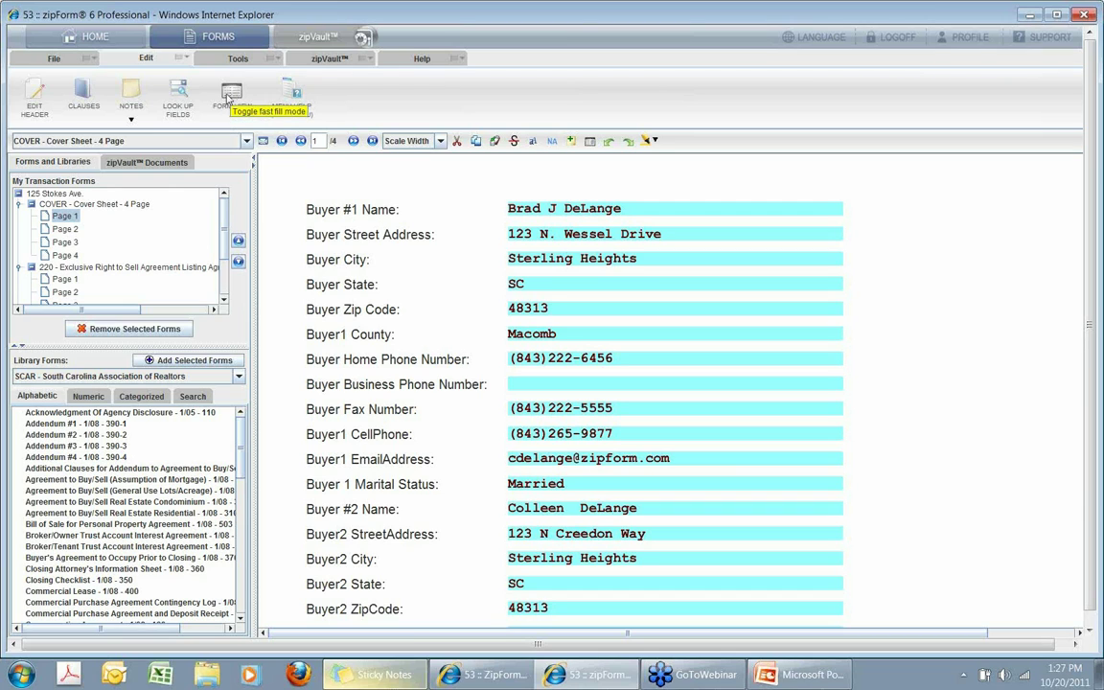
left_click(232, 96)
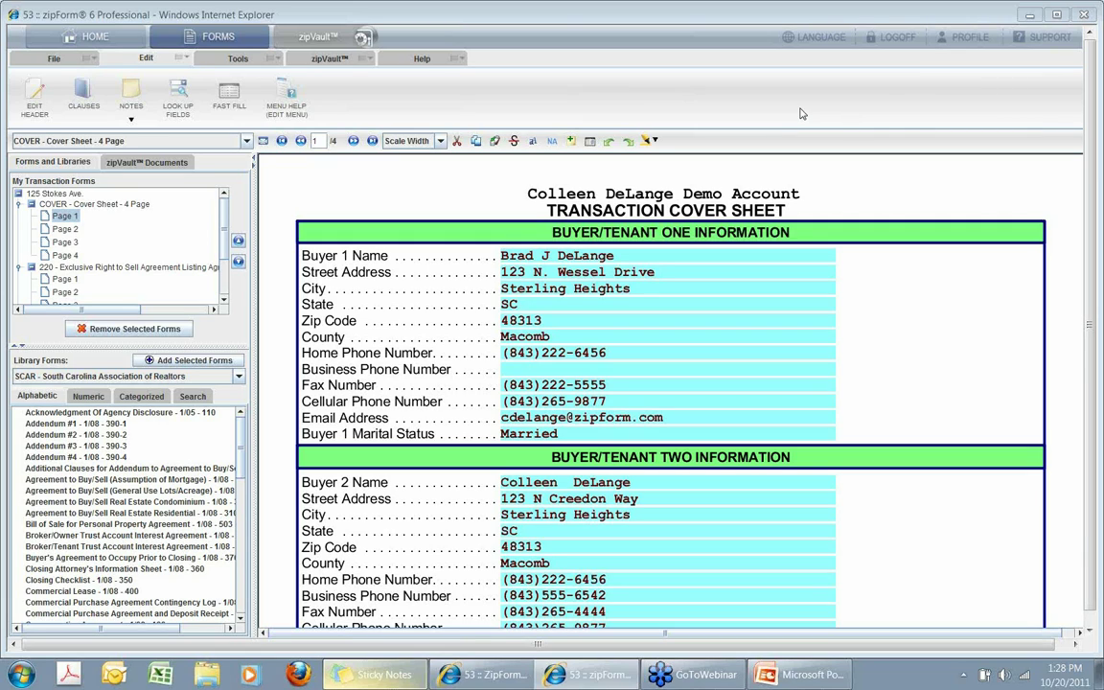
left_click(423, 59)
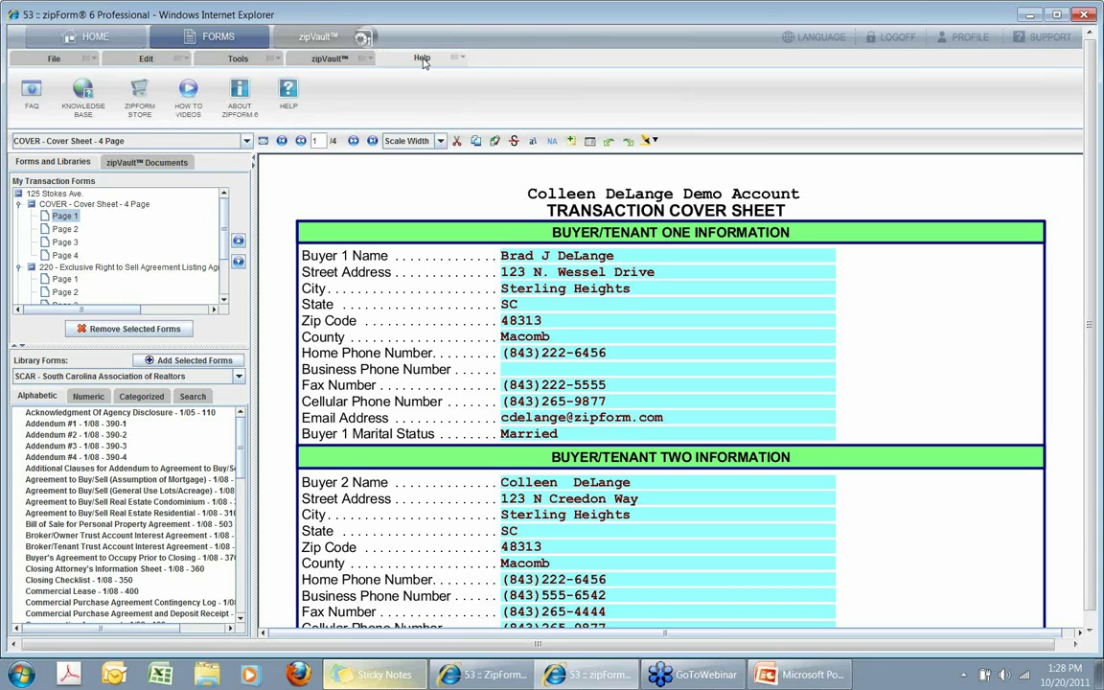
left_click(189, 90)
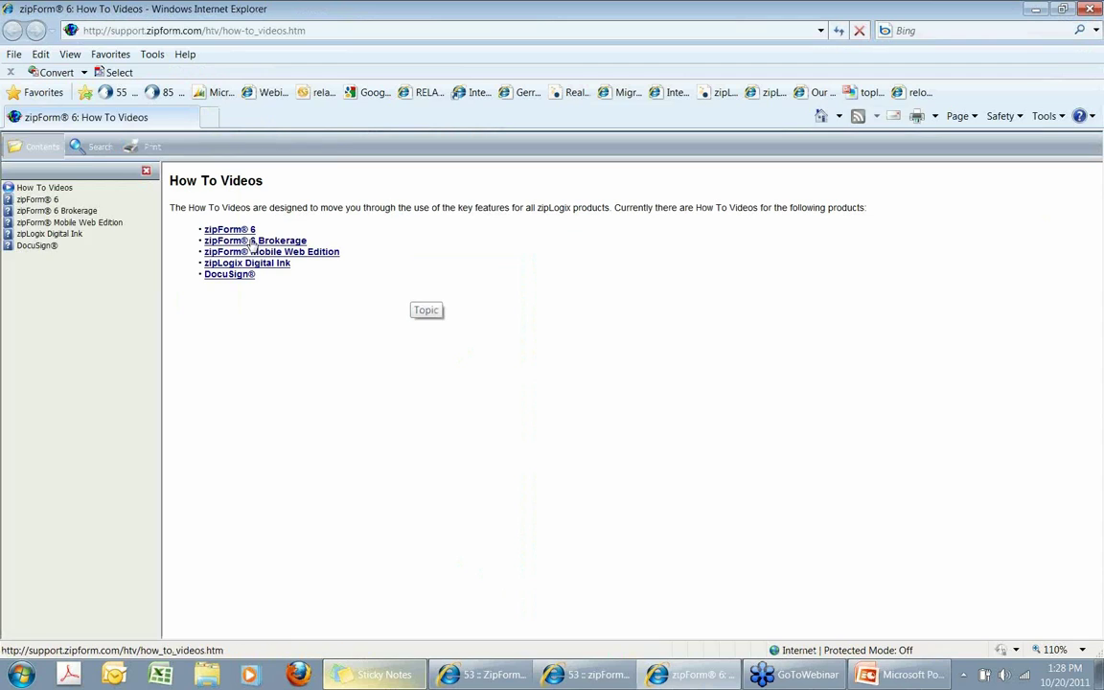
left_click(230, 230)
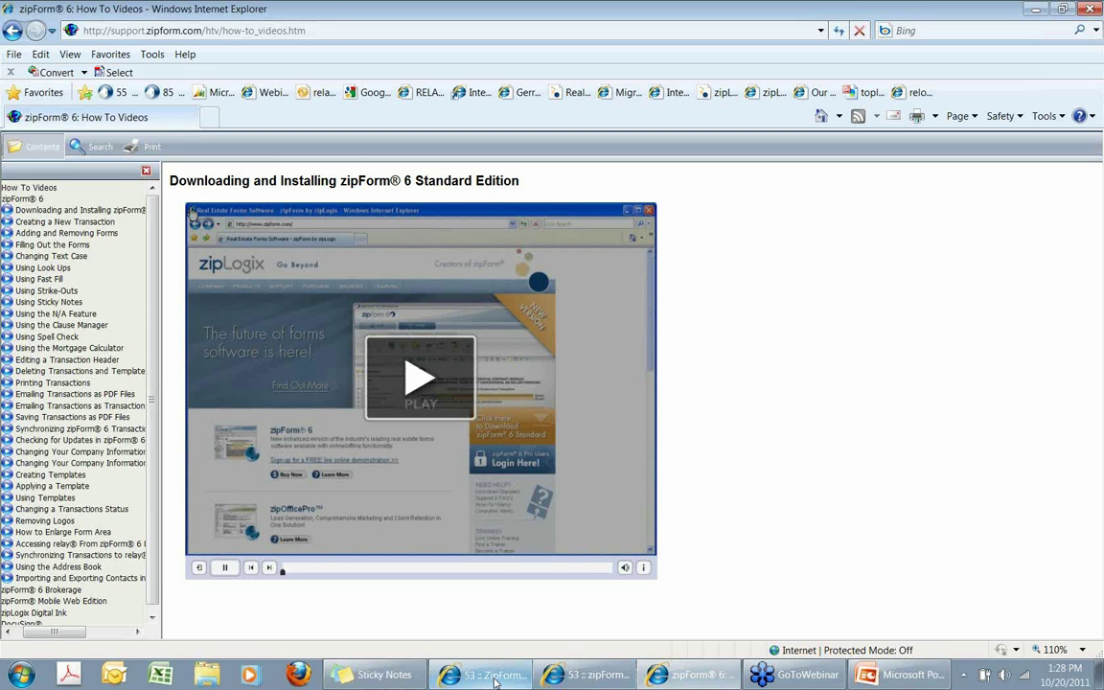
left_click(611, 681)
left_click(690, 675)
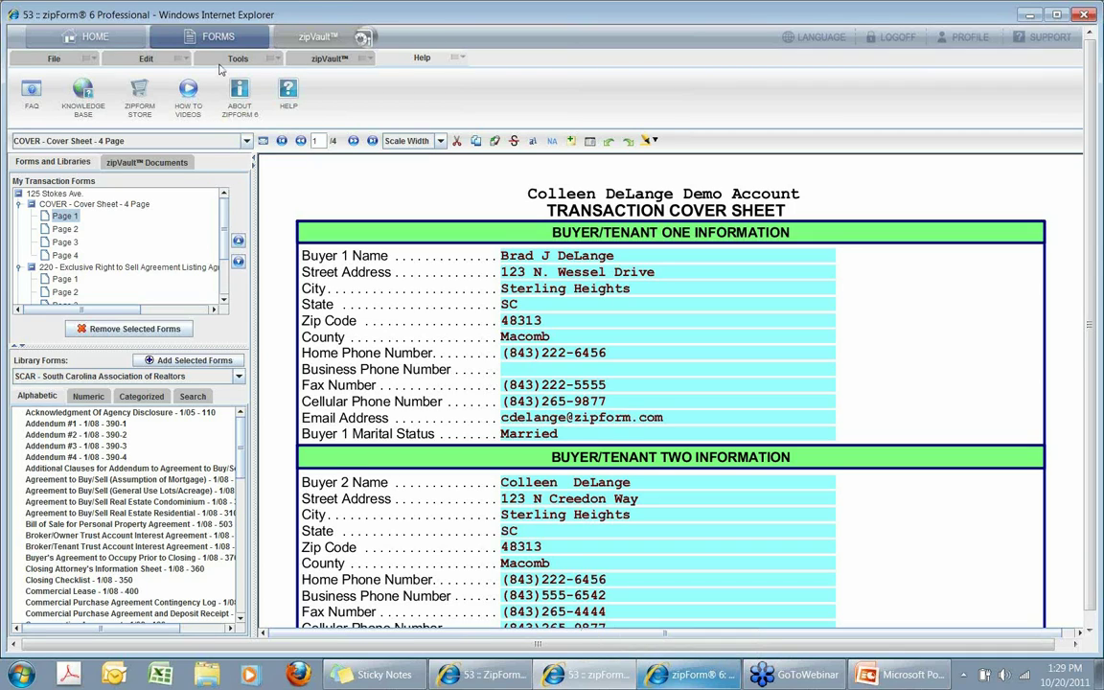
Expand form 220 in My Transaction Forms and open page 1 of the Exclusive Right to Sell agreement.
left_click(75, 60)
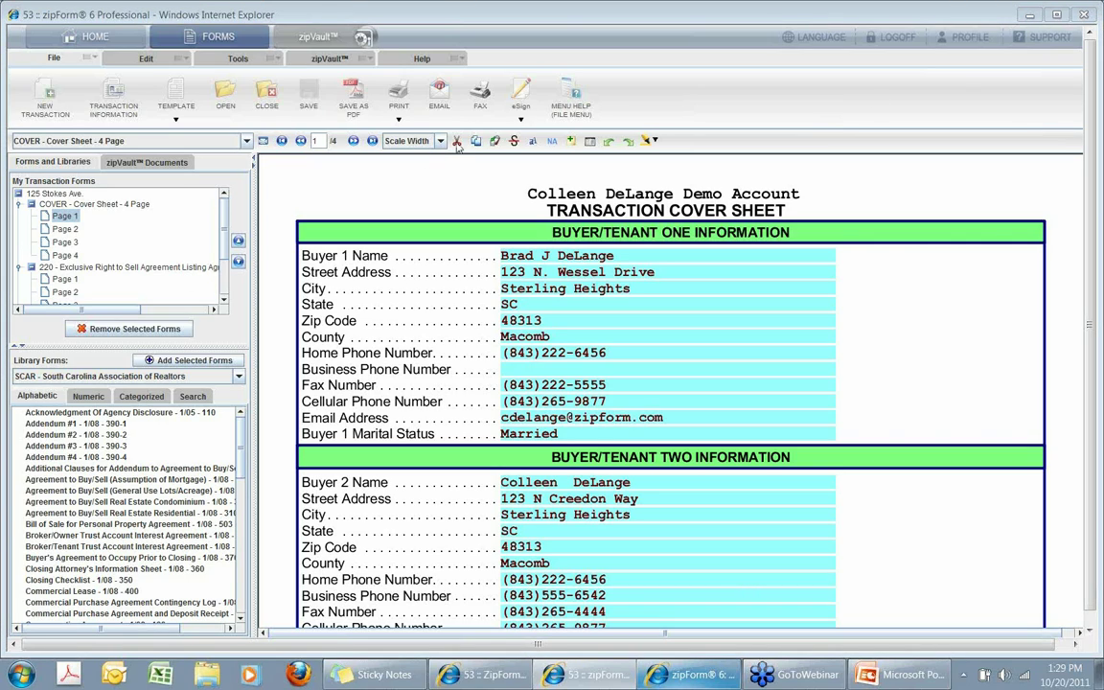
double_click(132, 268)
double_click(132, 269)
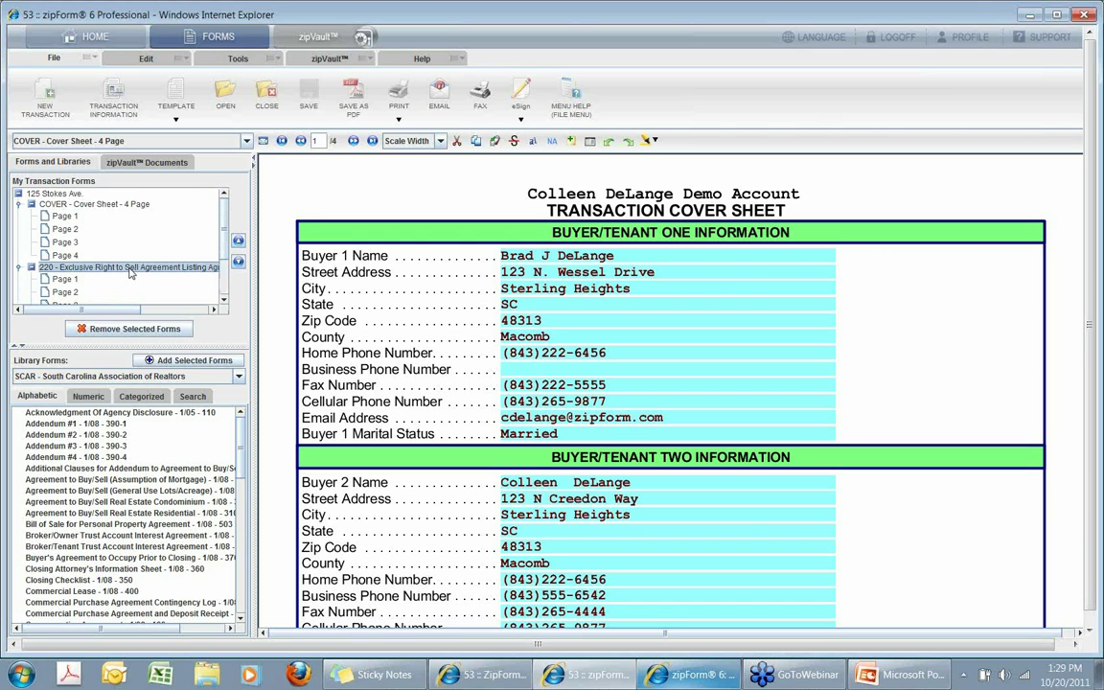
left_click(67, 279)
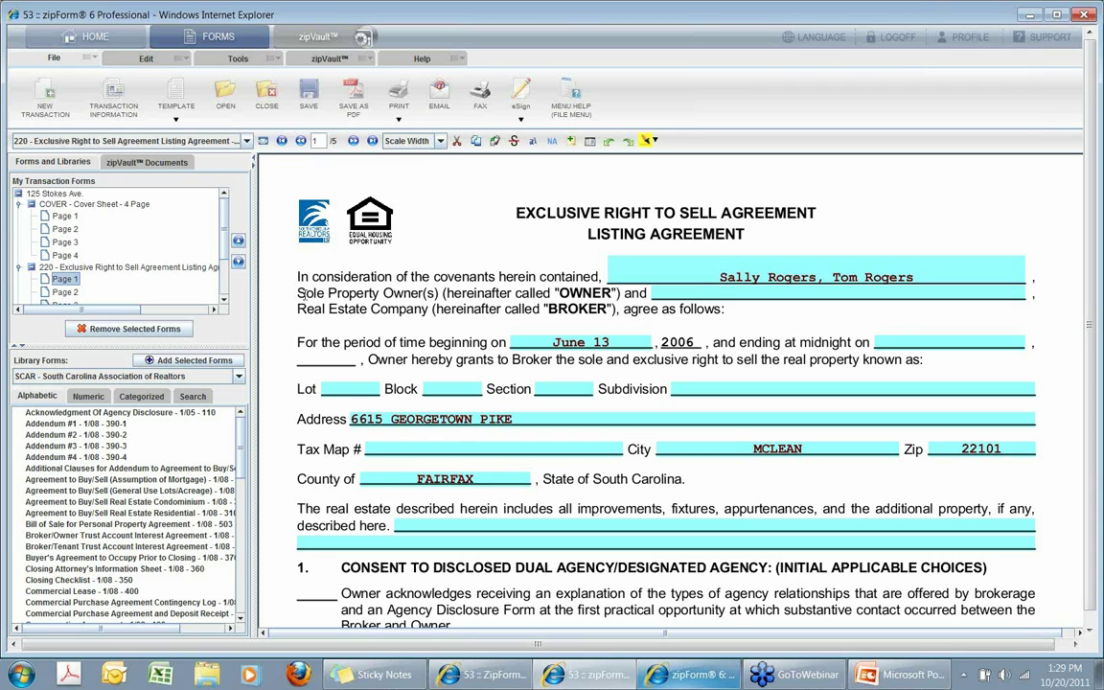
Highlight 'Sole Property Owner(s)' in yellow and add an enlarged sticky note reading 'Please call me'.
left_click_drag(299, 292, 621, 292)
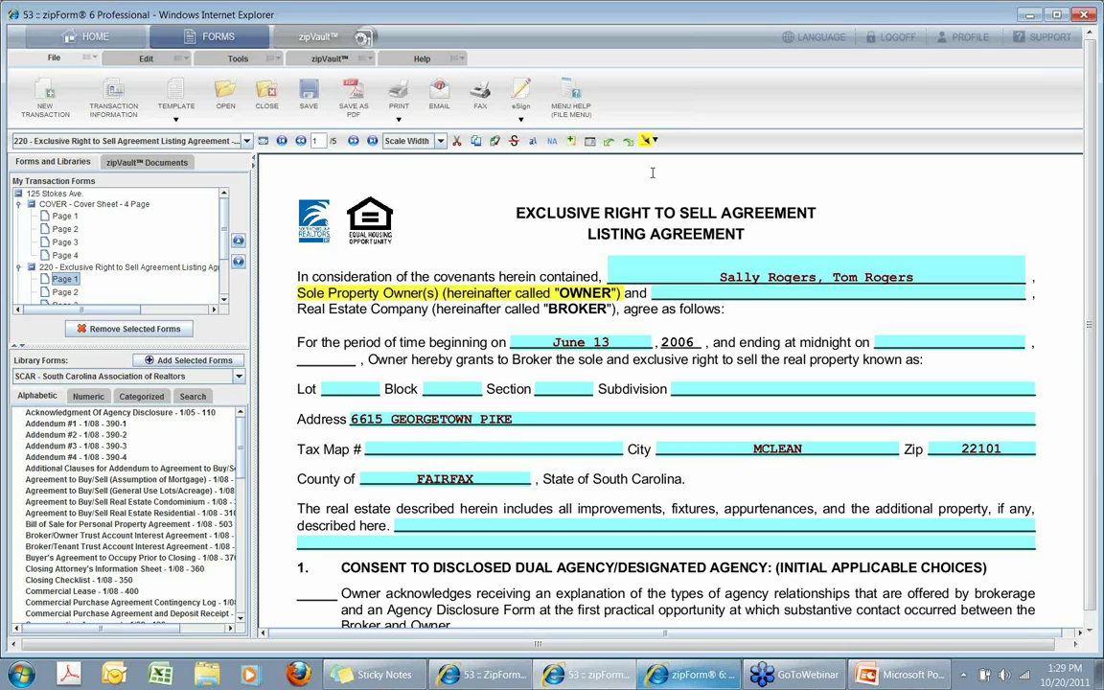
left_click(513, 139)
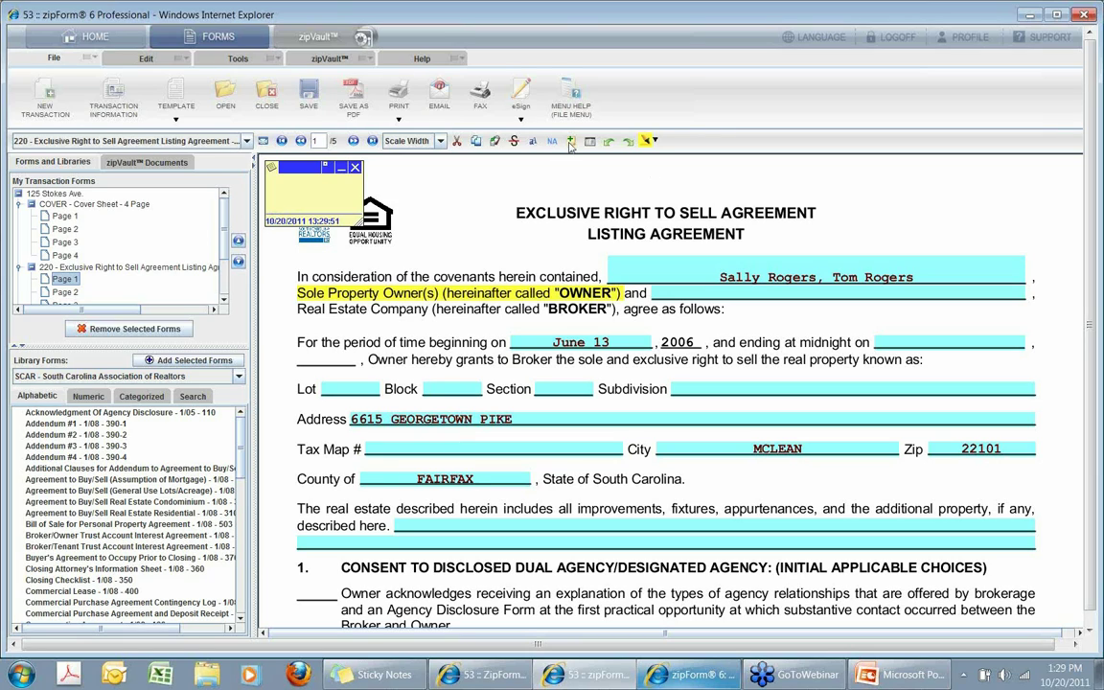
left_click_drag(302, 168, 415, 205)
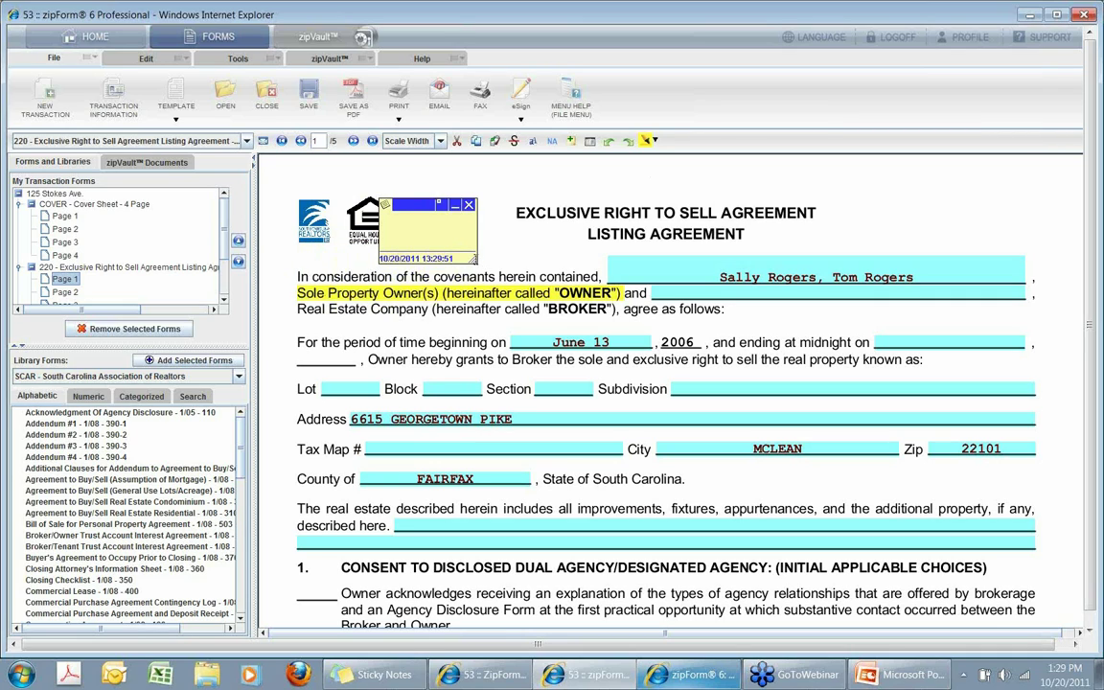
left_click_drag(480, 266, 537, 343)
left_click(406, 226)
type("Pleas")
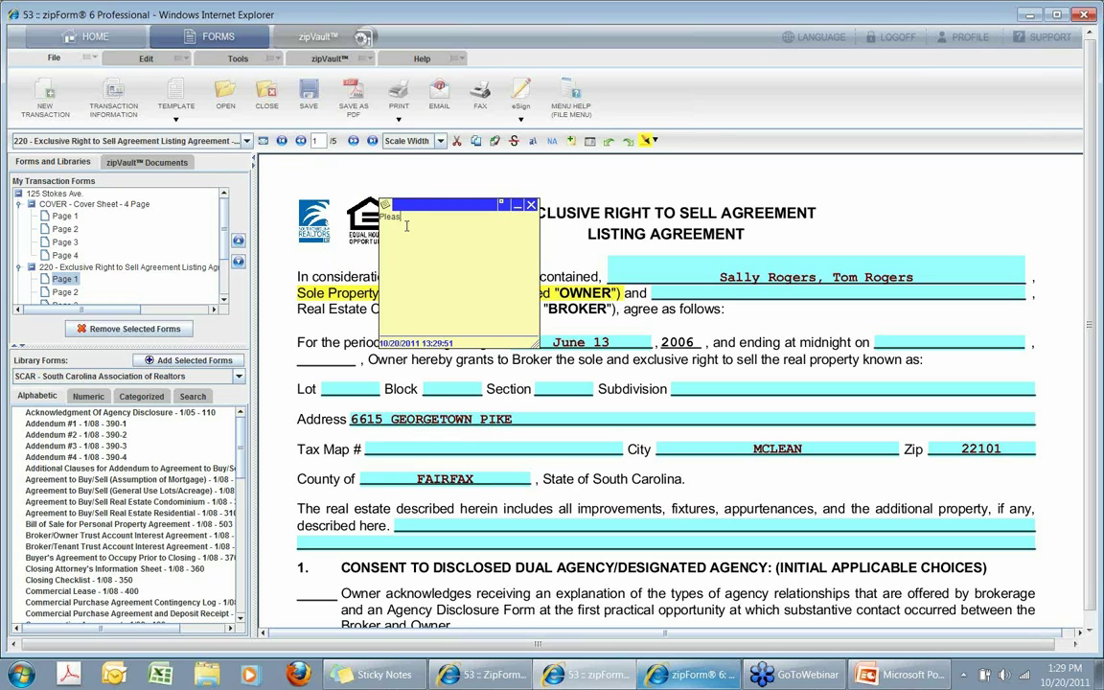
type("e call me")
Move the note over the agreement's opening lines and test collapsing and reopening it.
left_click_drag(443, 205, 486, 240)
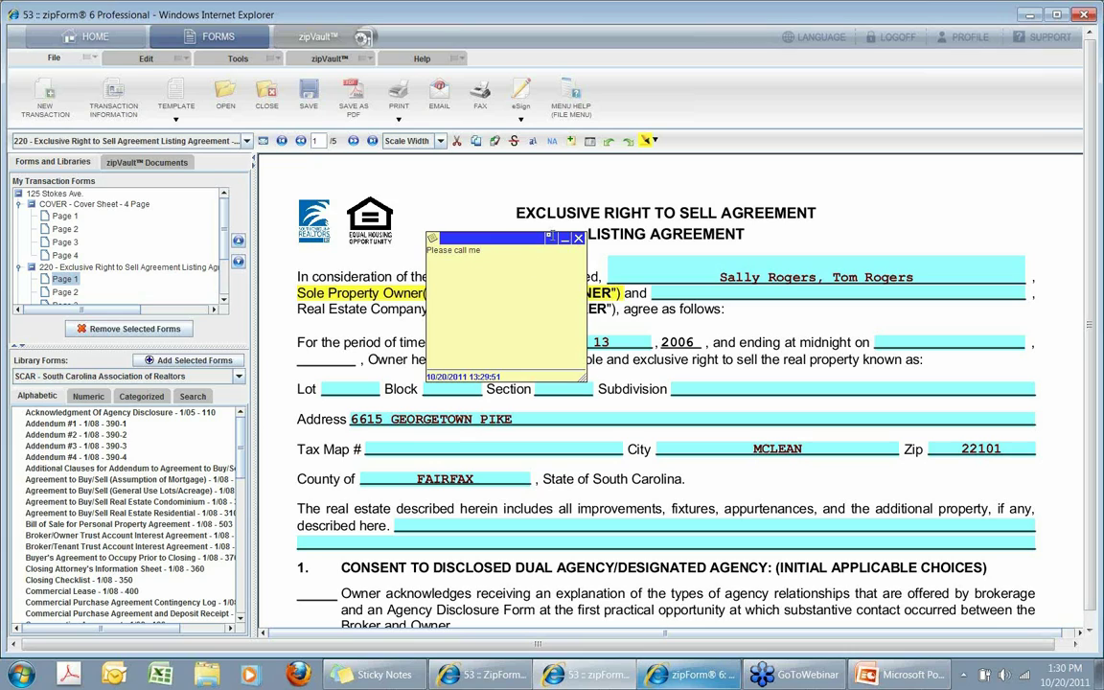
left_click(550, 235)
double_click(432, 237)
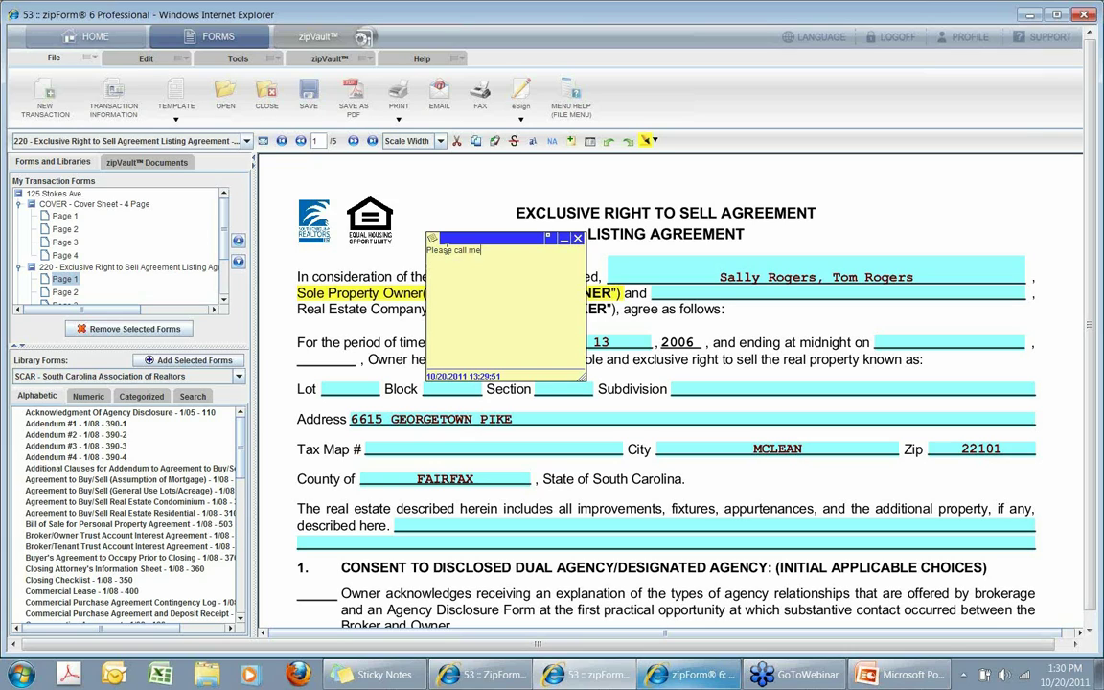
left_click(547, 238)
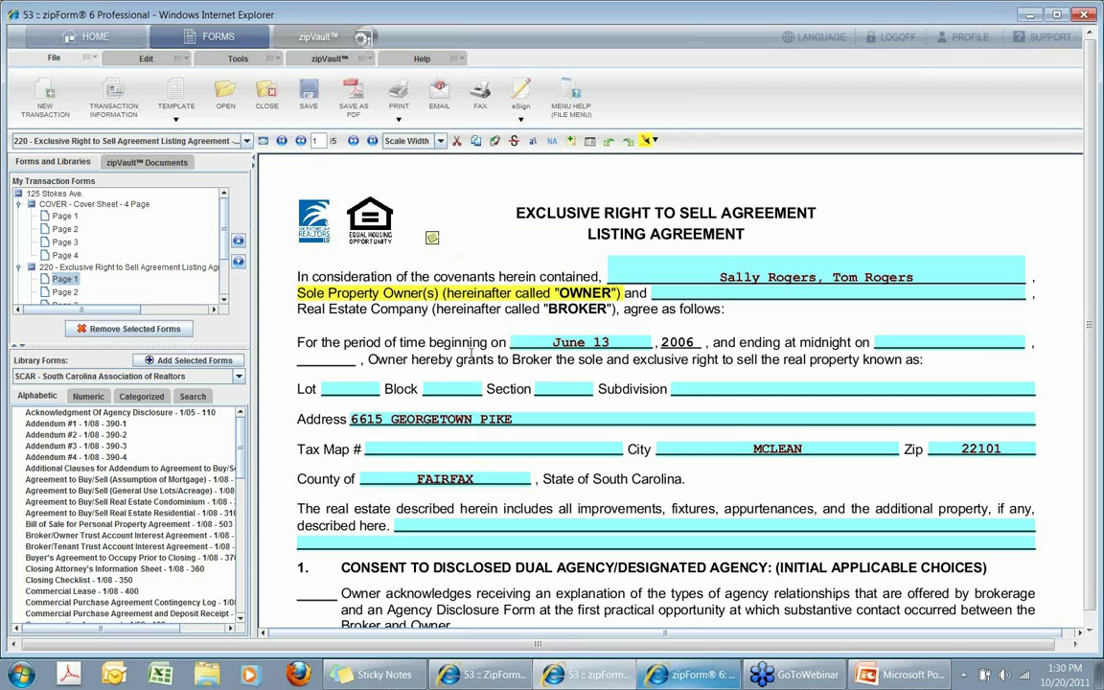
double_click(432, 237)
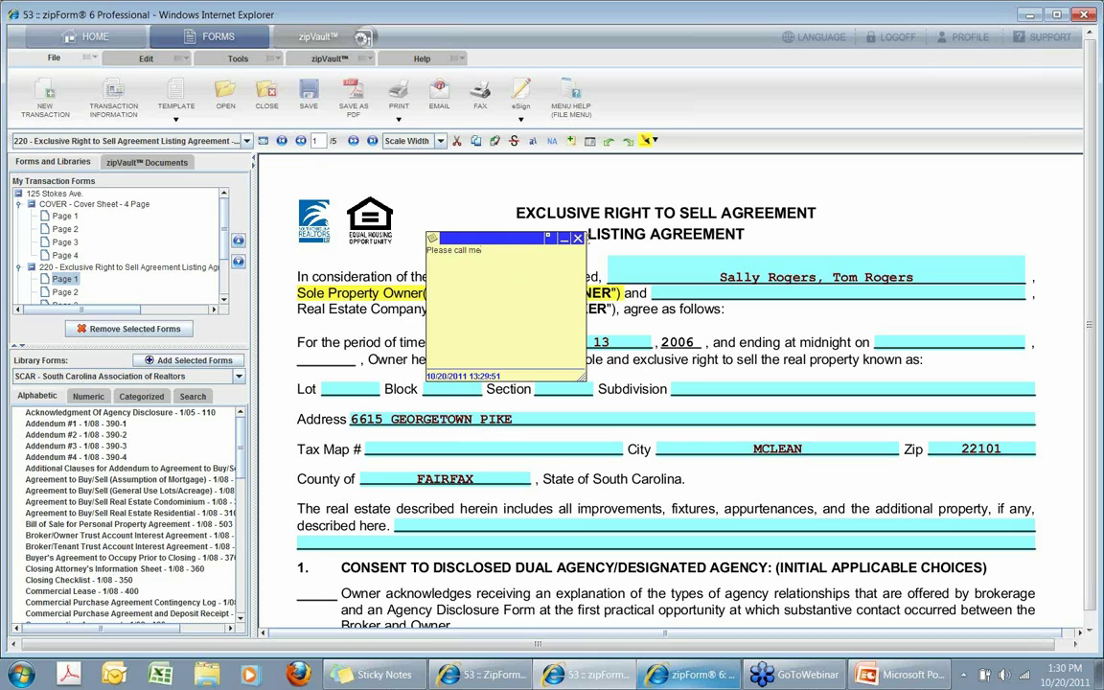
Delete the sticky note and fill all empty fields on the agreement with N/A.
left_click(577, 239)
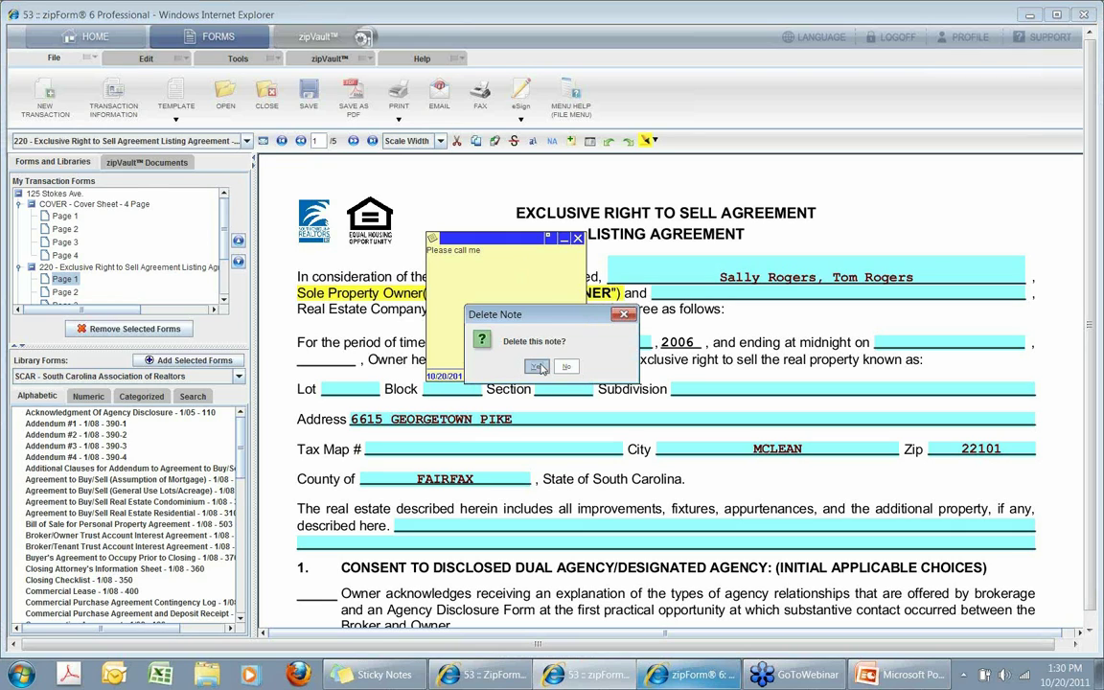
left_click(484, 333)
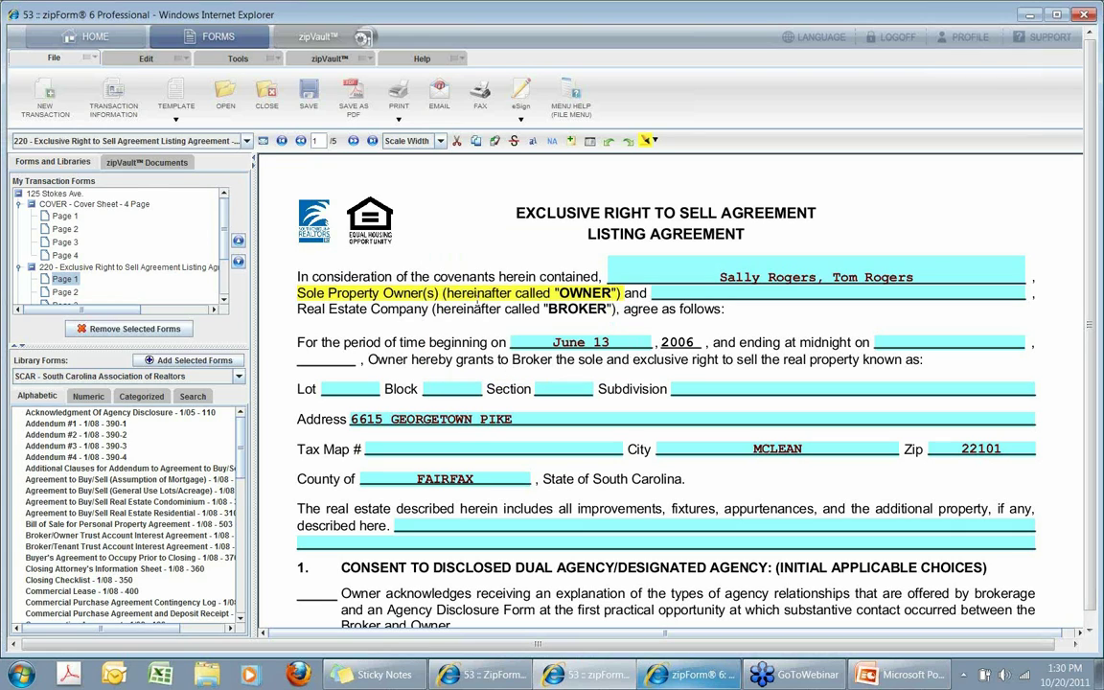
left_click(553, 142)
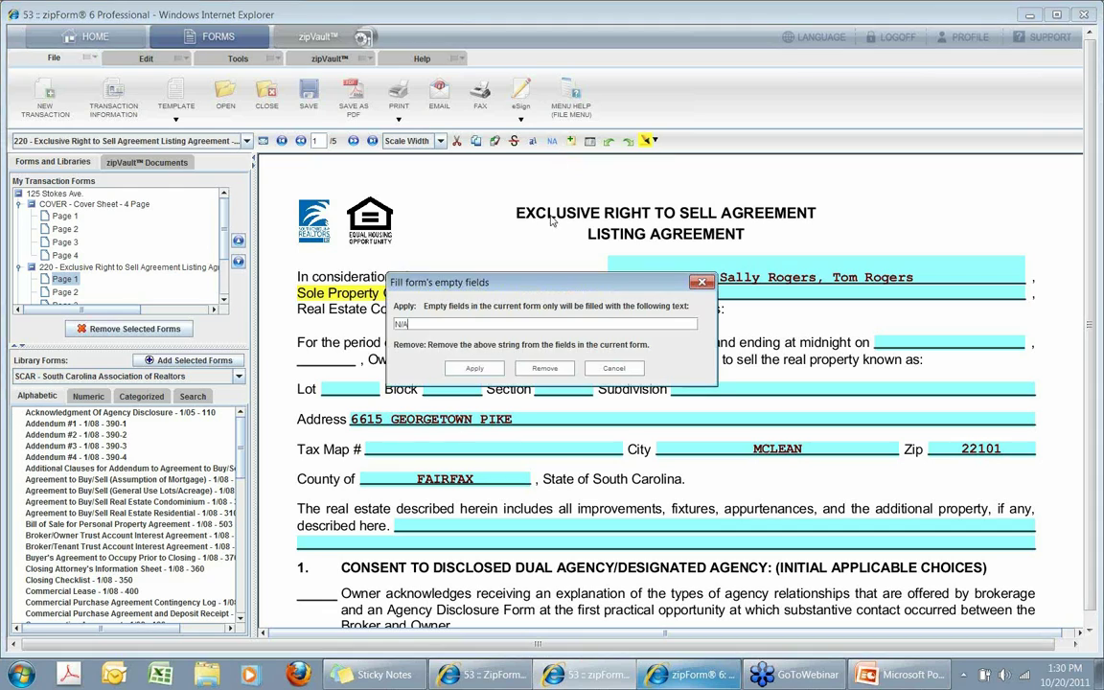
left_click(477, 369)
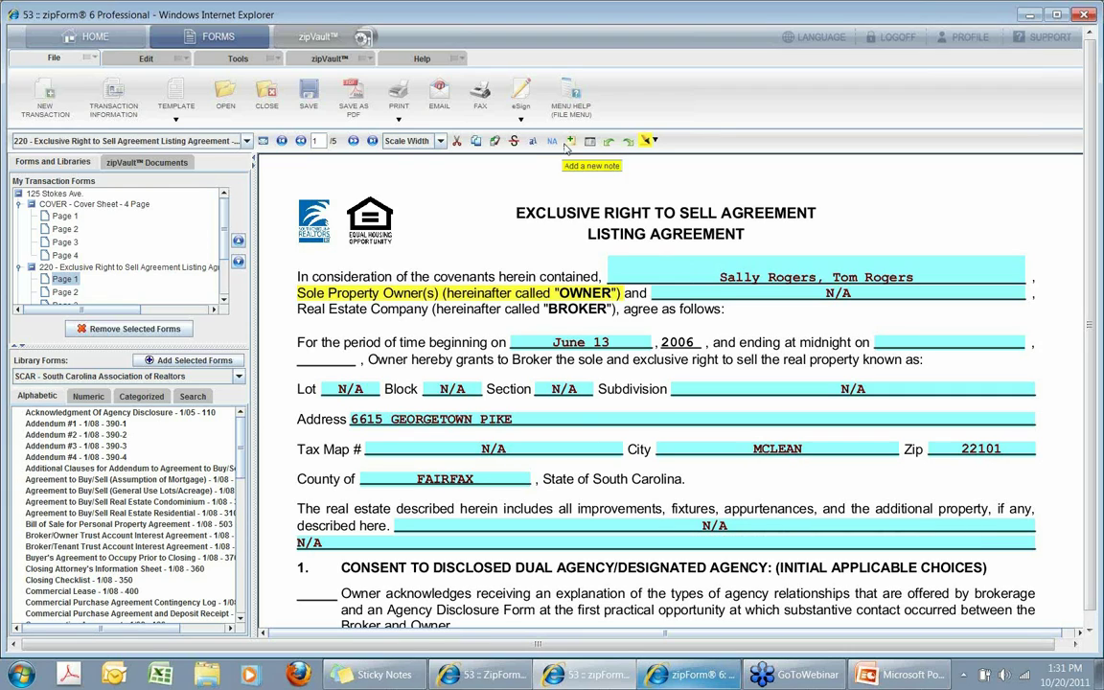
Check the N/A entries in Section, Subdivision and described-here fields, then dismiss the NA fill options.
left_click(556, 388)
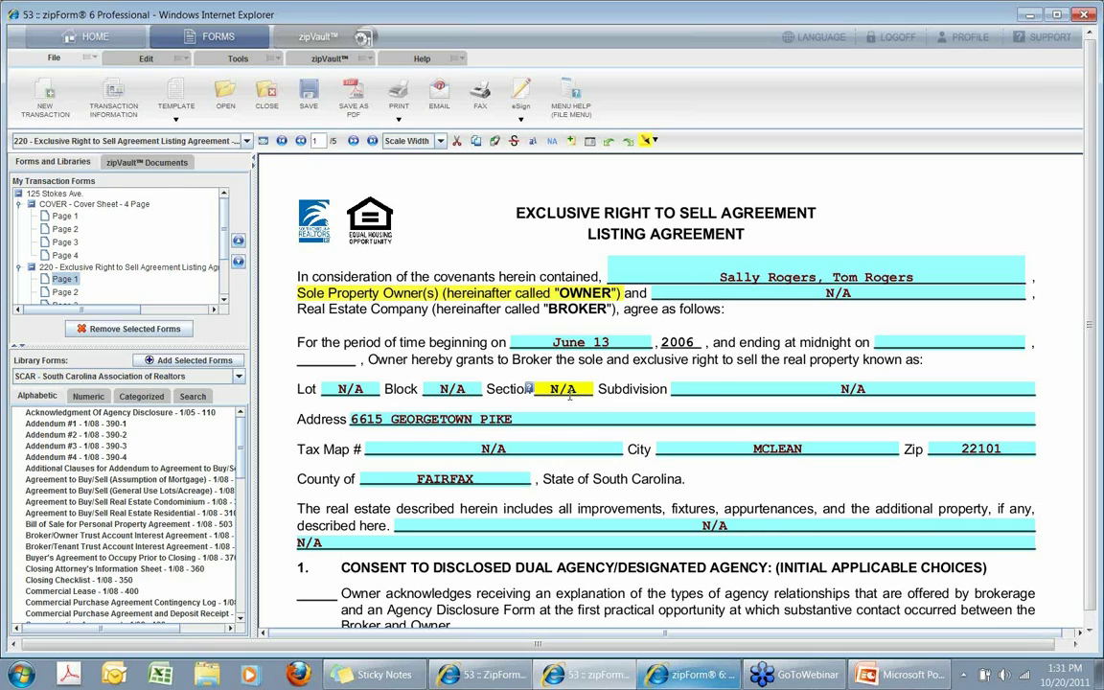
key("Tab")
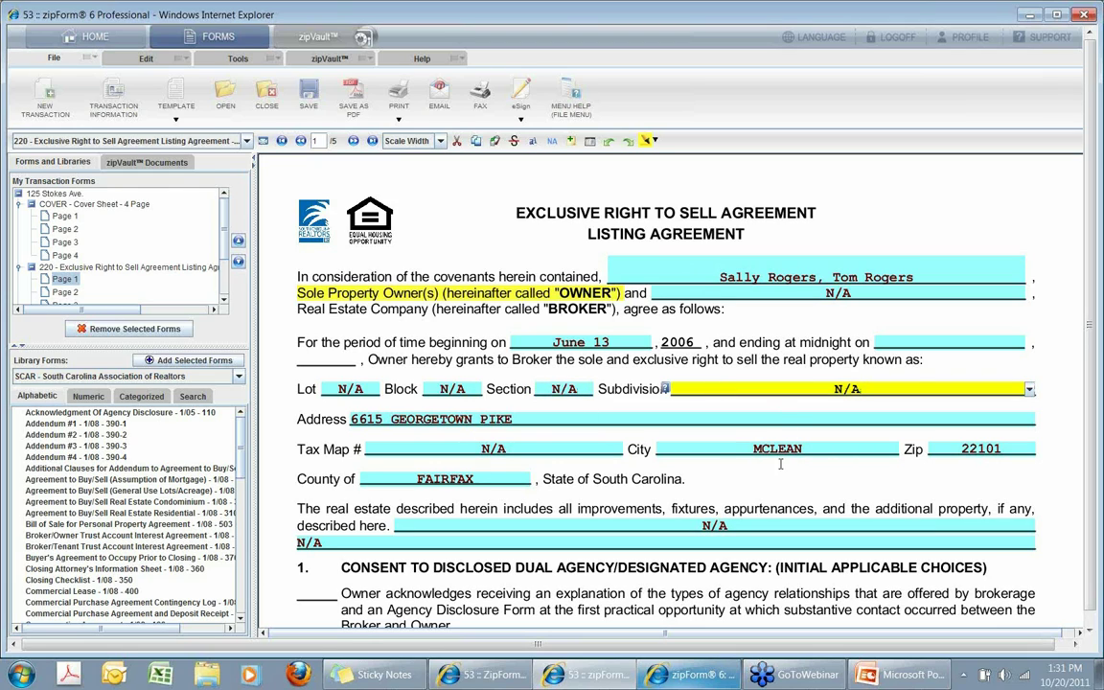
left_click(610, 519)
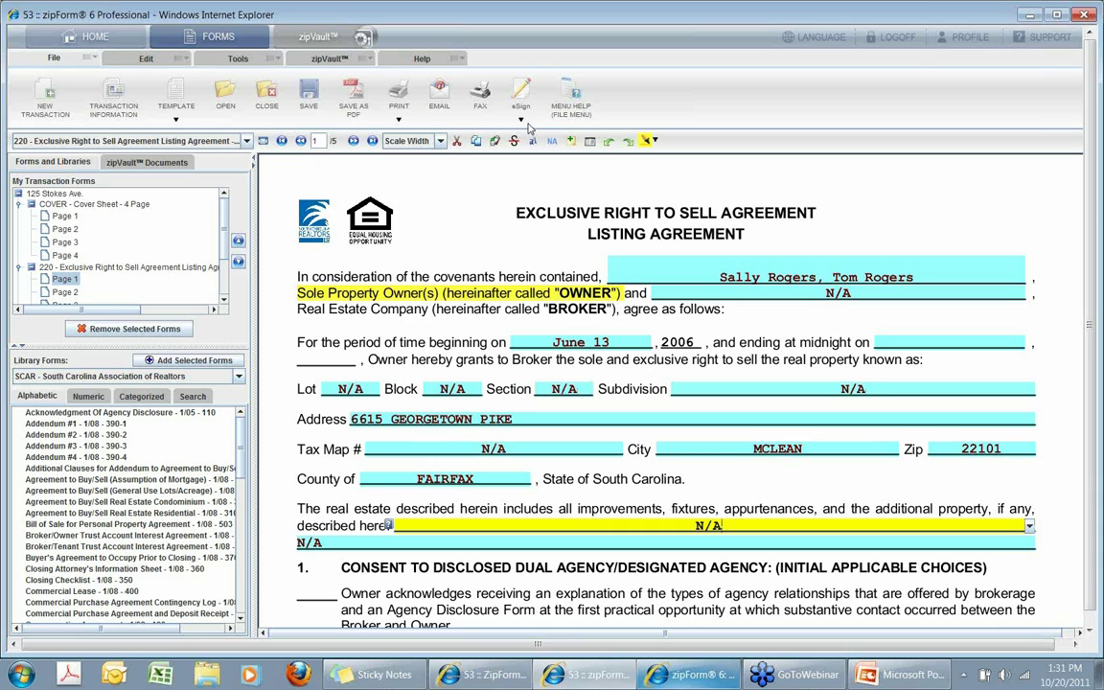
left_click(553, 140)
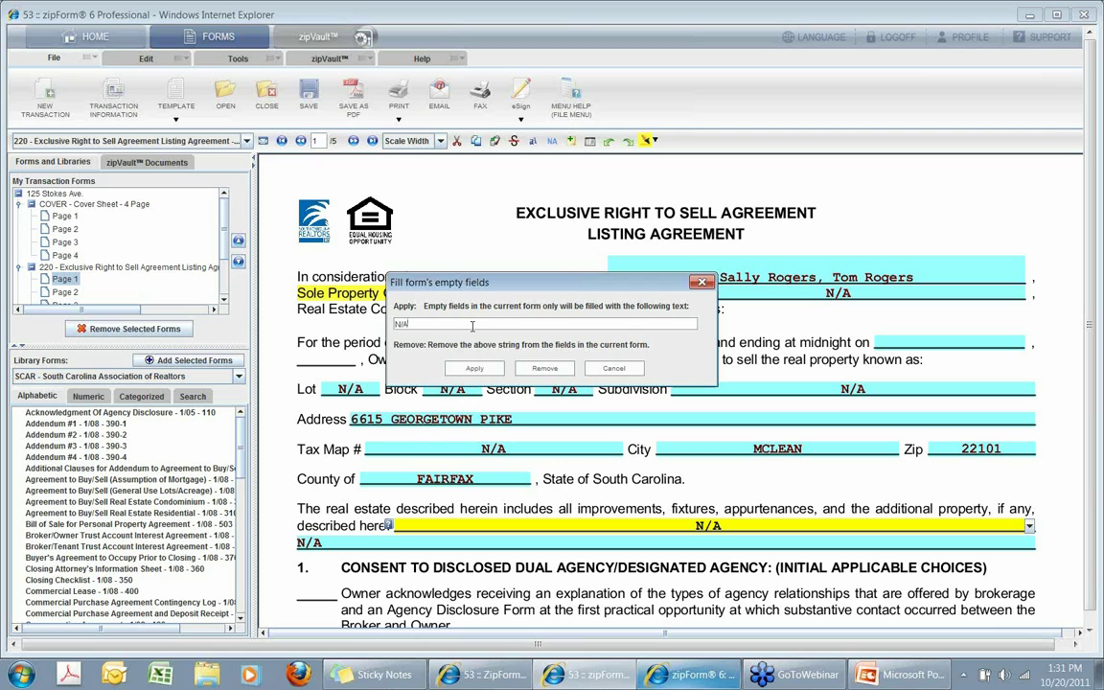
left_click(708, 285)
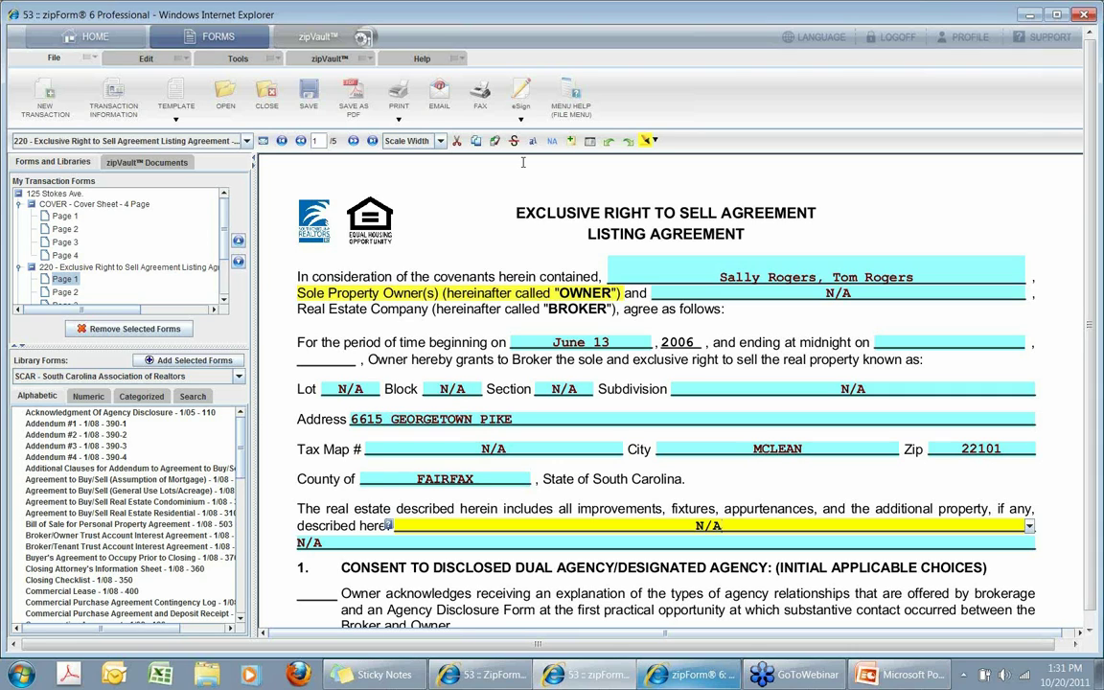
Close the listing agreement transaction without saving changes.
left_click(269, 92)
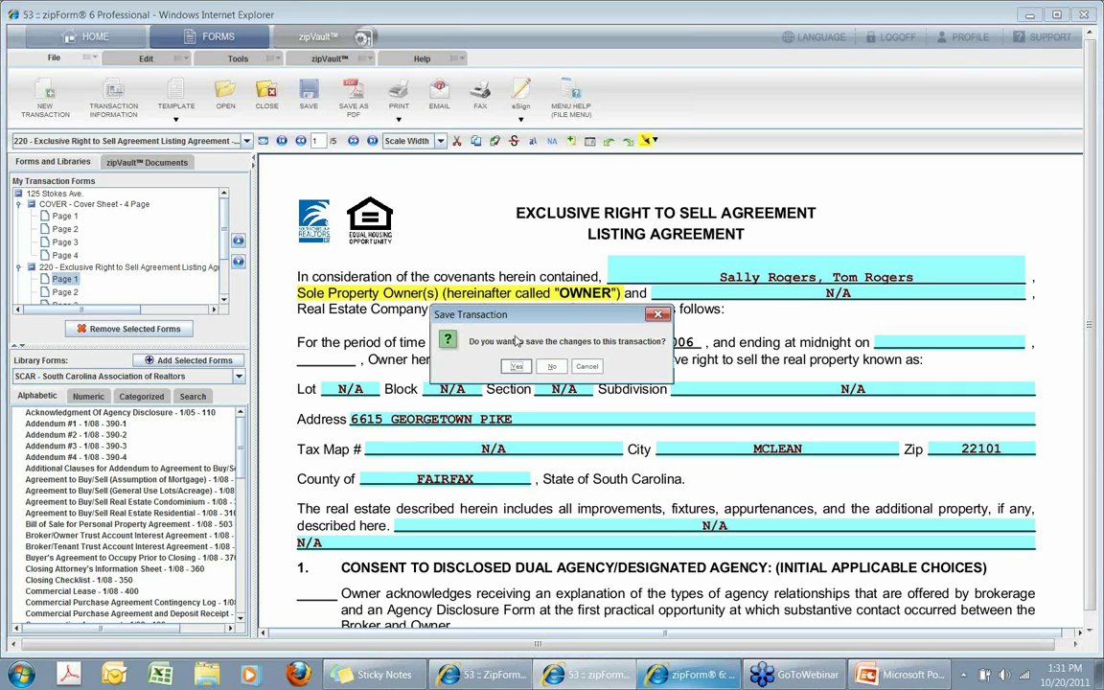
key("Tab")
key("Return")
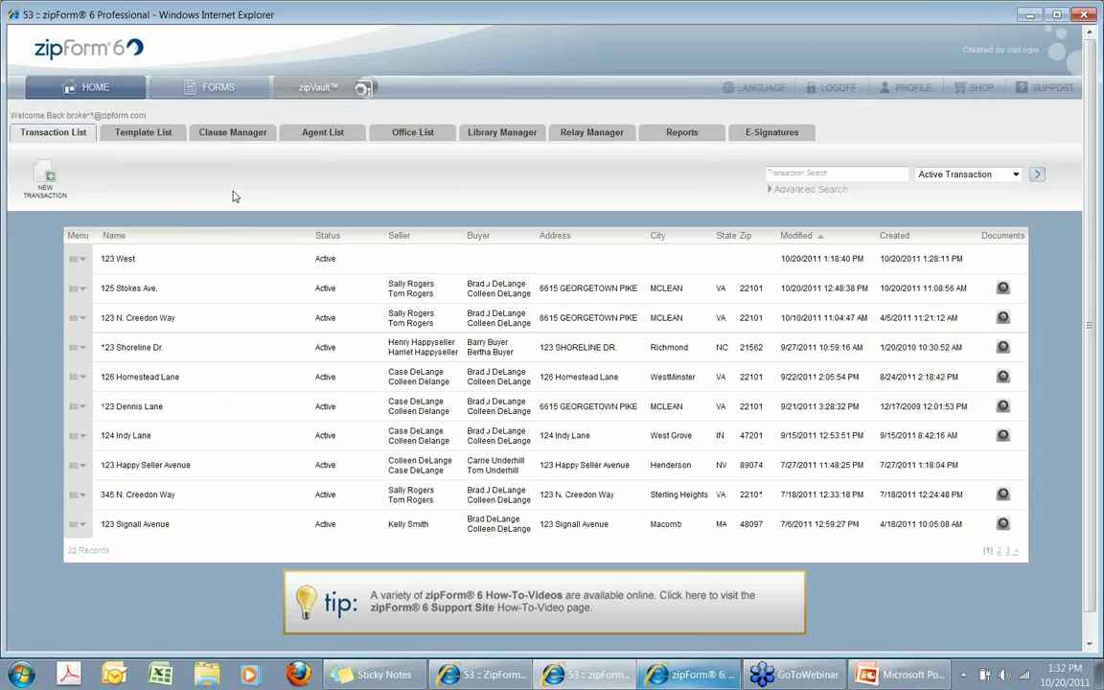
Drag Acknowledgment Of Agency Disclosure into a new transaction, discard it unsaved, and return Home.
left_click(169, 92)
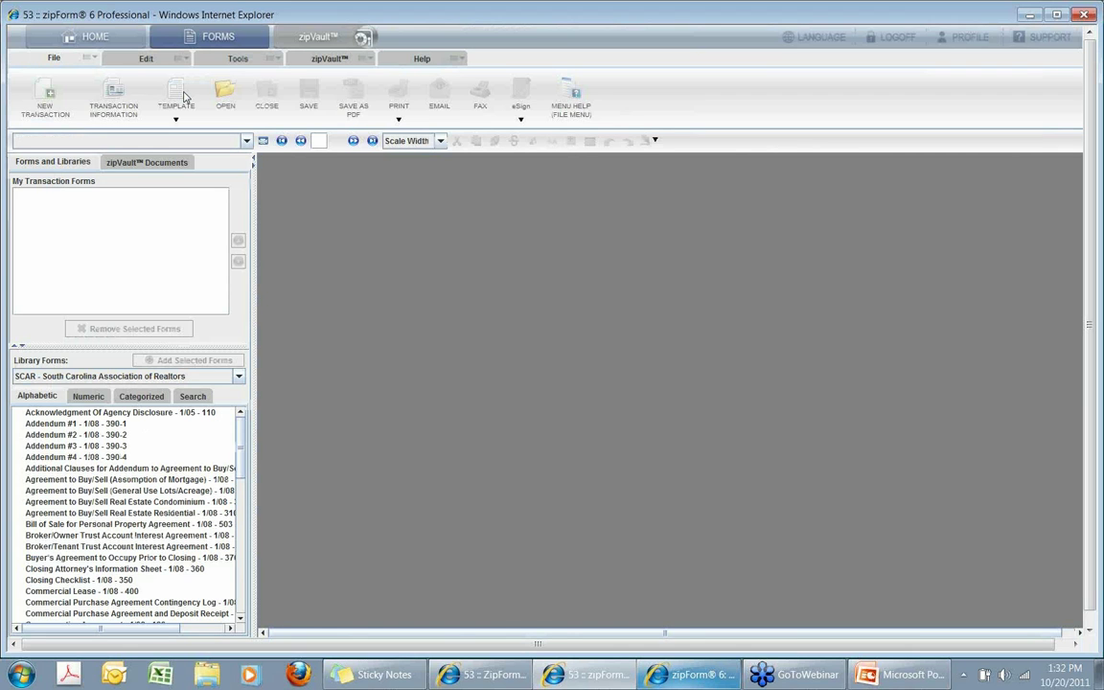
left_click_drag(137, 412, 113, 216)
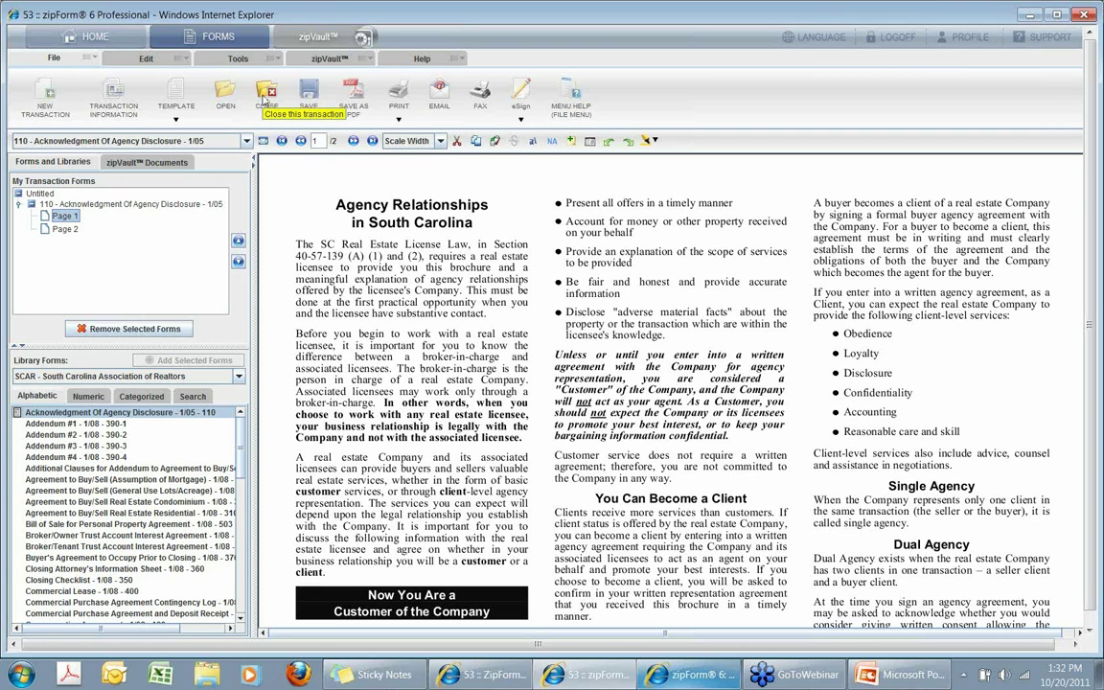
left_click(265, 99)
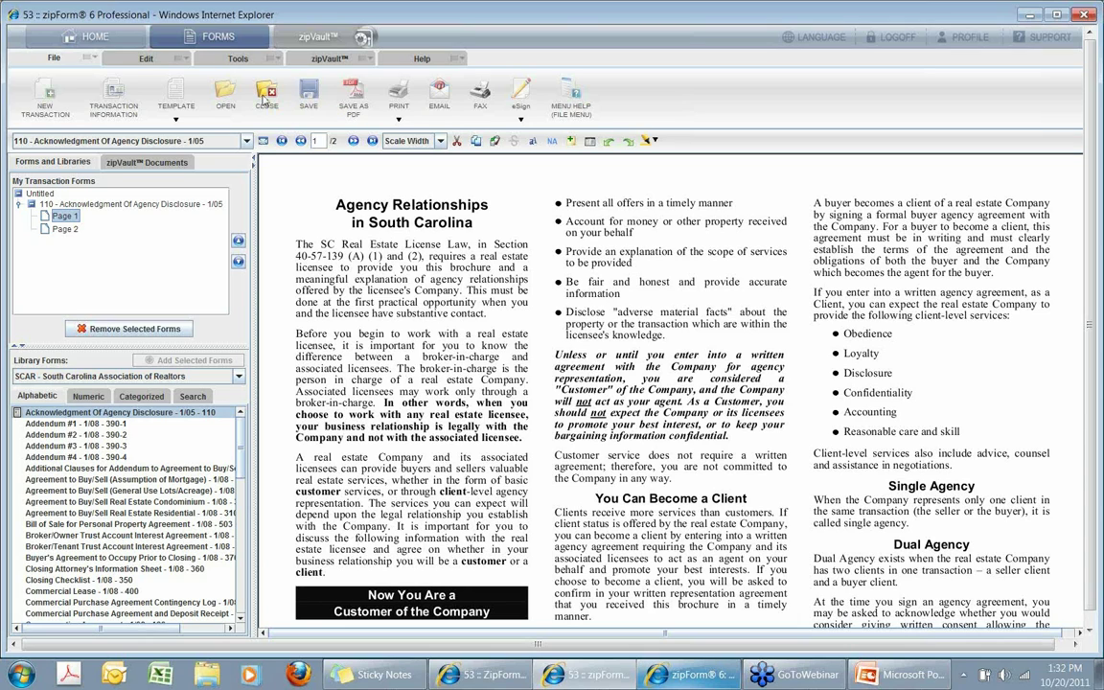
left_click(554, 371)
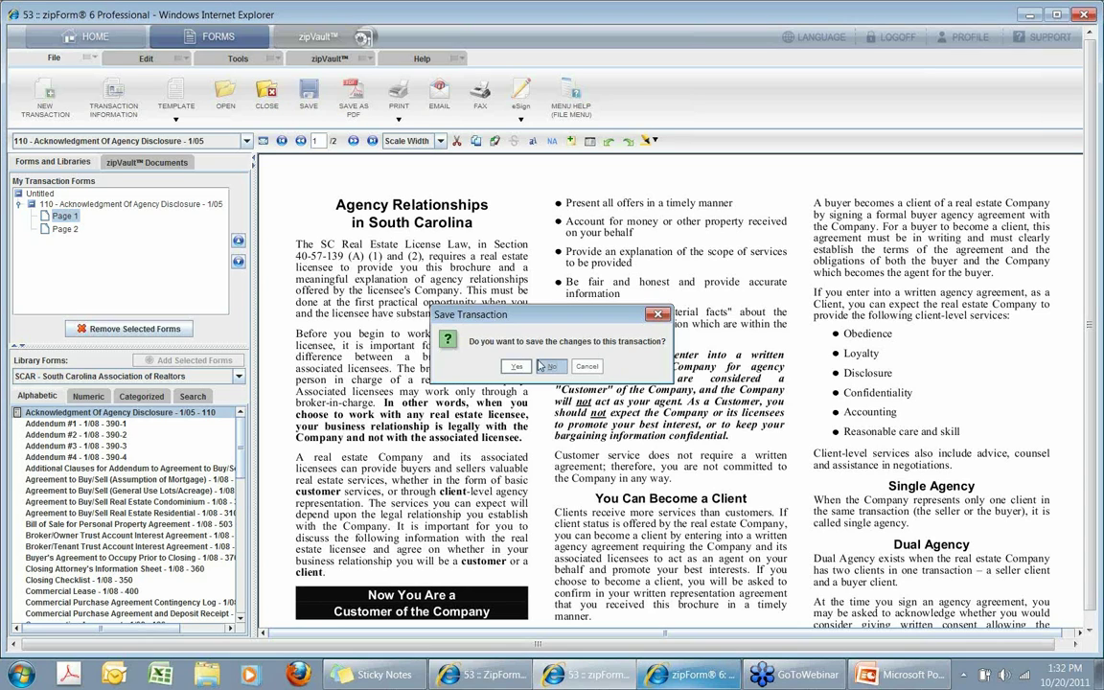
left_click(91, 39)
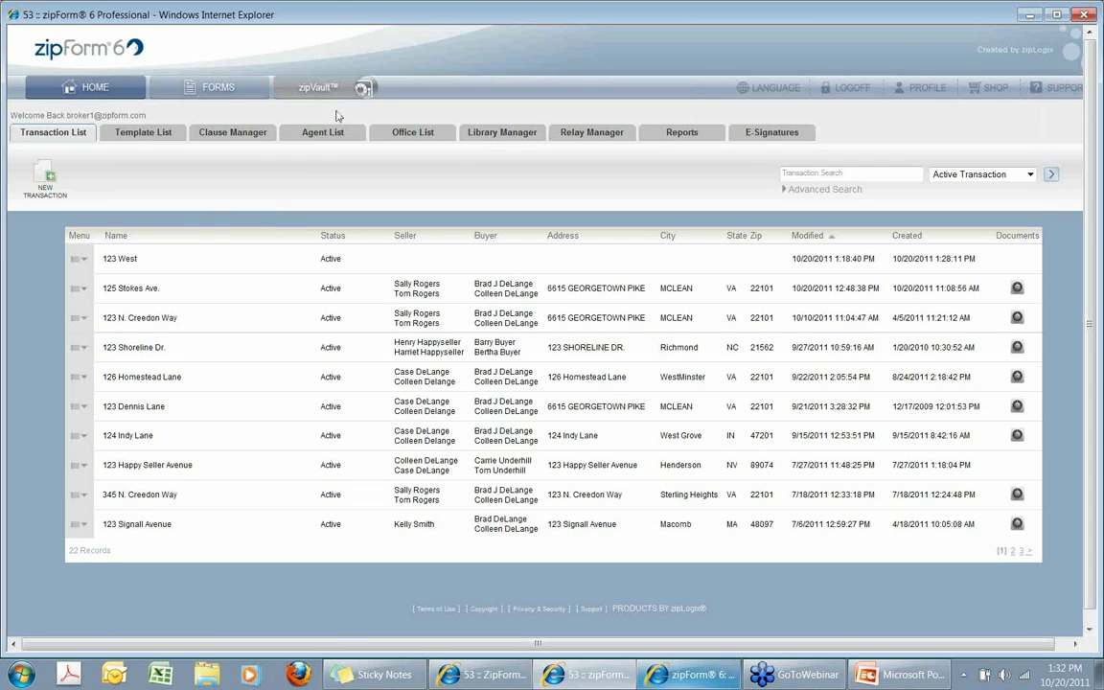
left_click(90, 293)
left_click(119, 316)
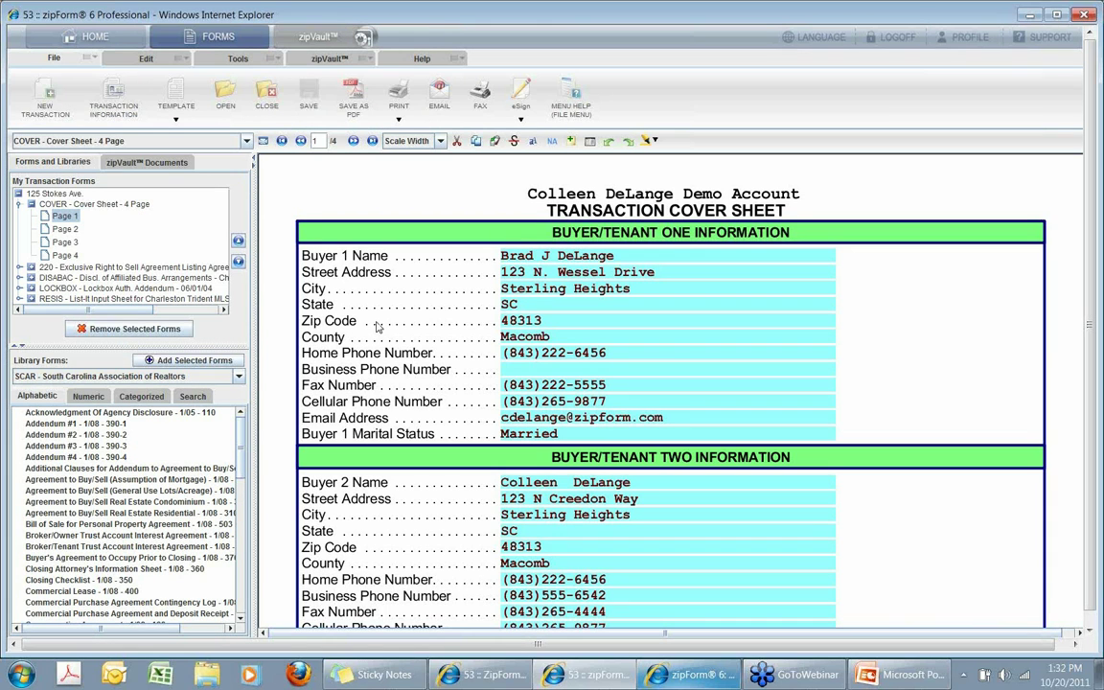
left_click(120, 266)
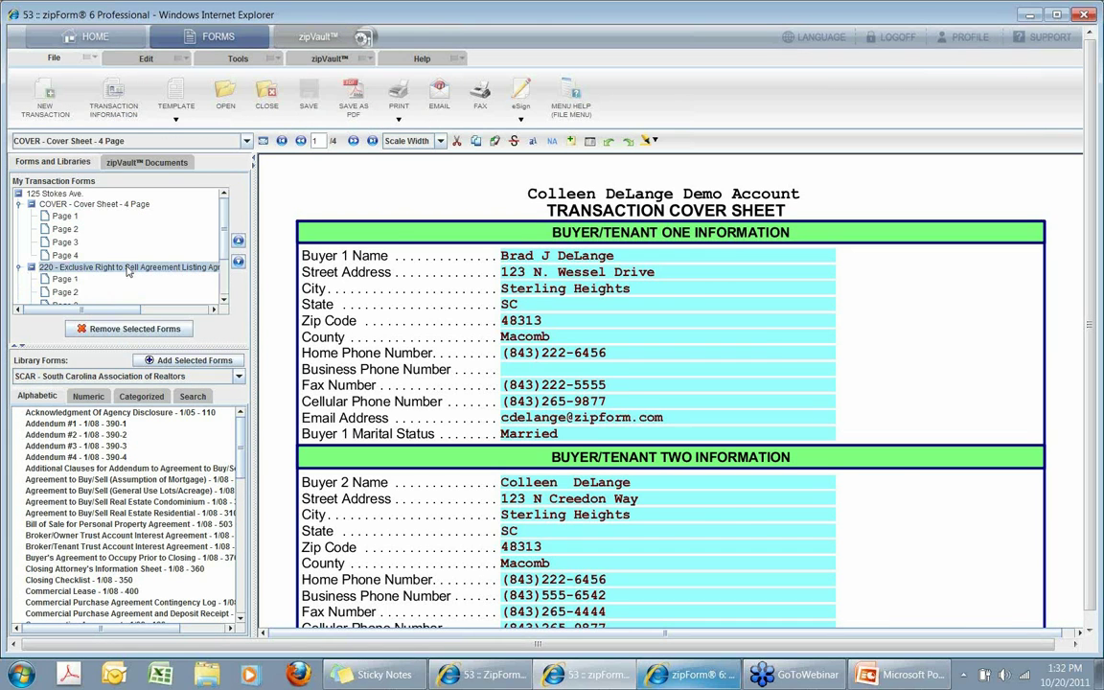
scroll(560, 507, "down", 5)
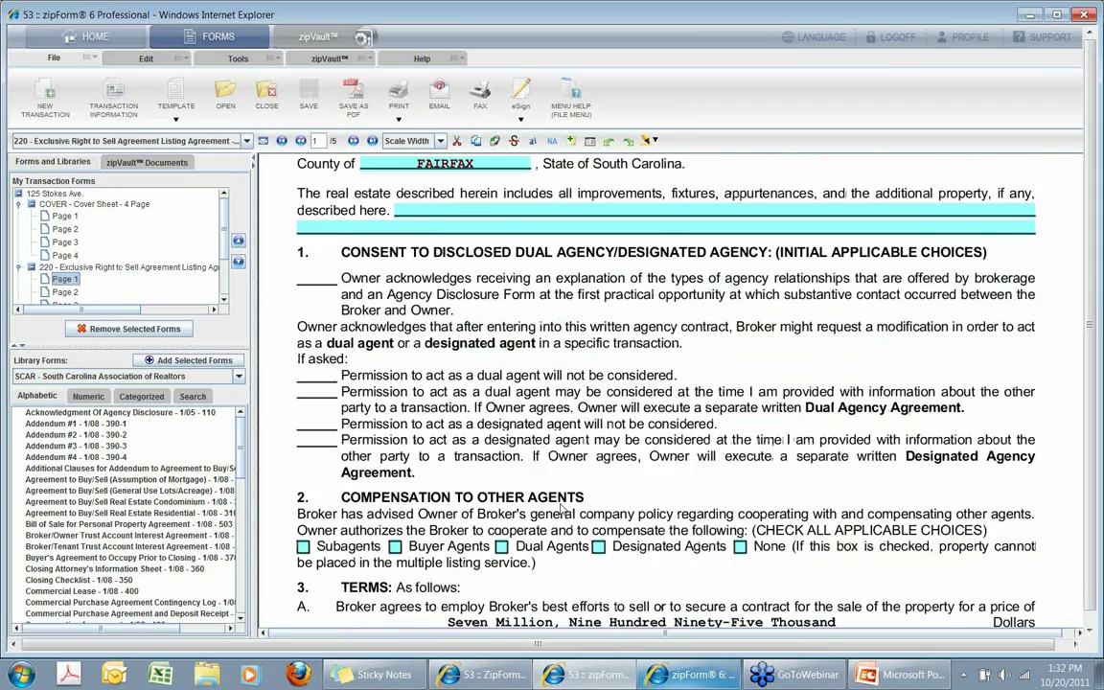
scroll(564, 510, "down", 3)
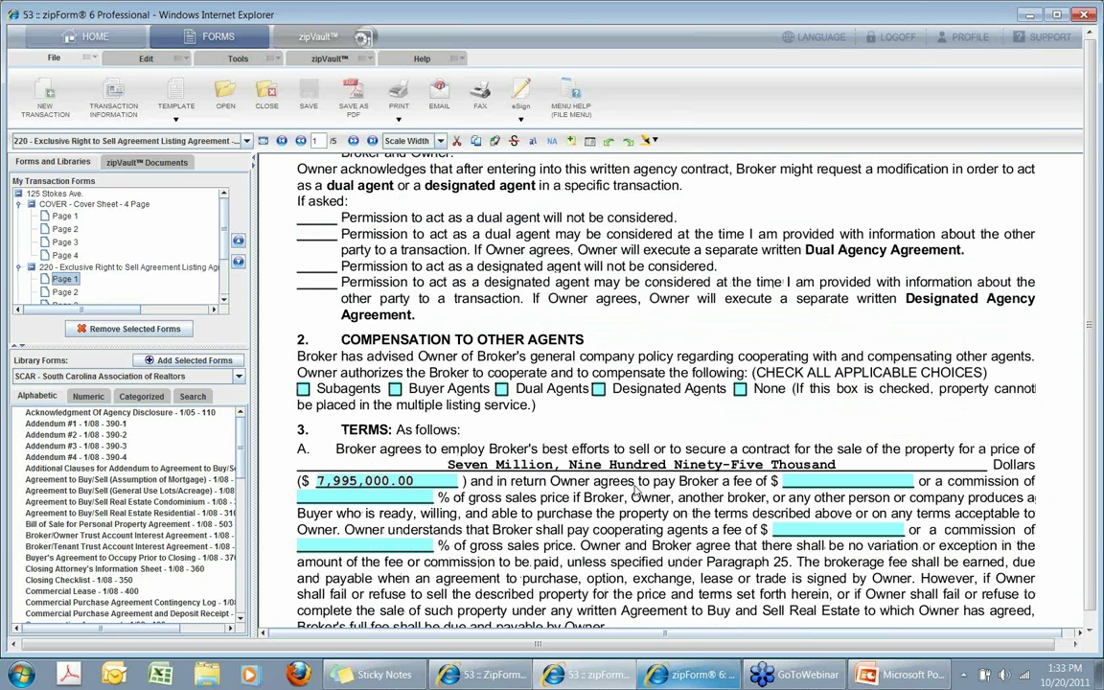
Enter 7 in the cooperating agents commission field, then replace it with $5.00.
left_click(420, 545)
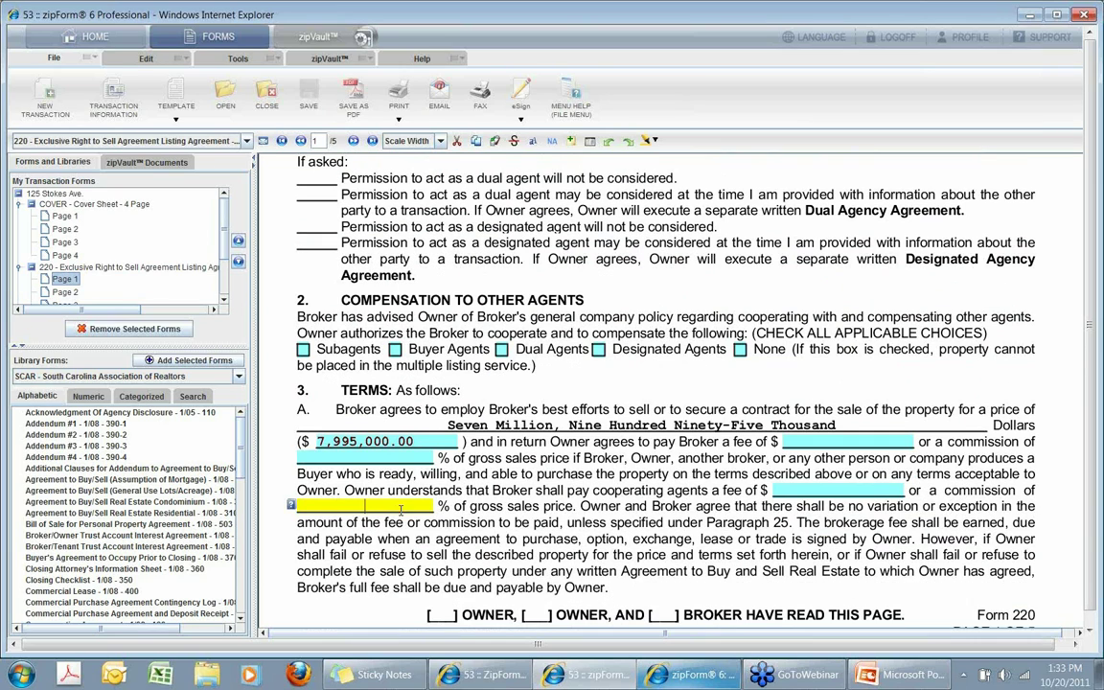
type("7")
left_click(822, 490)
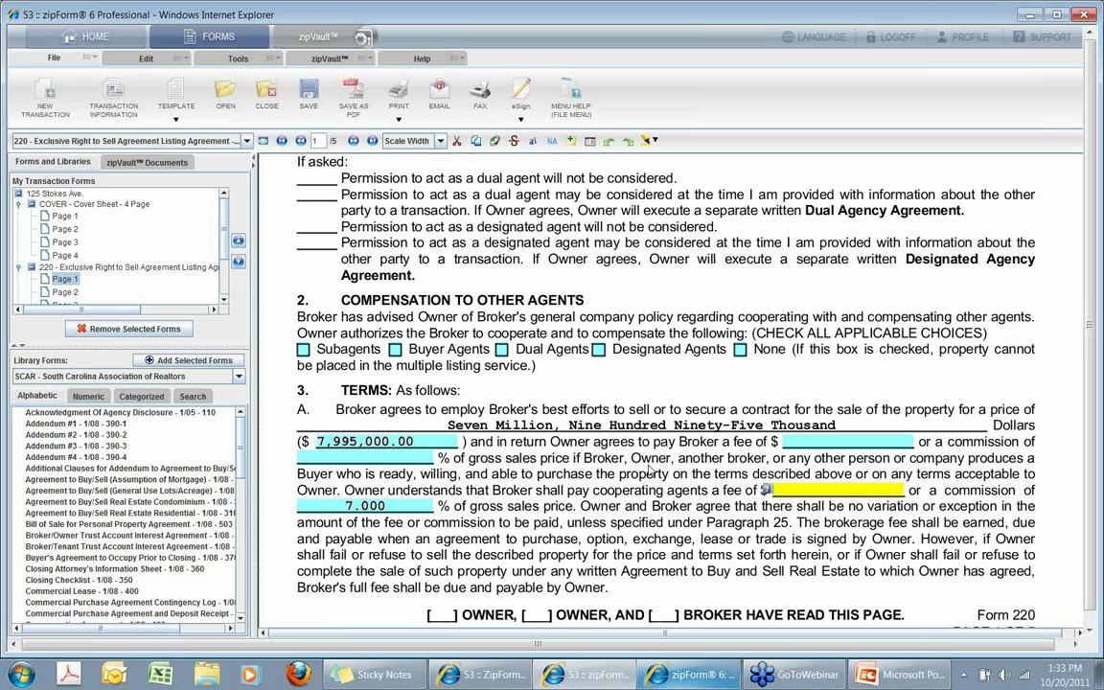
left_click(397, 507)
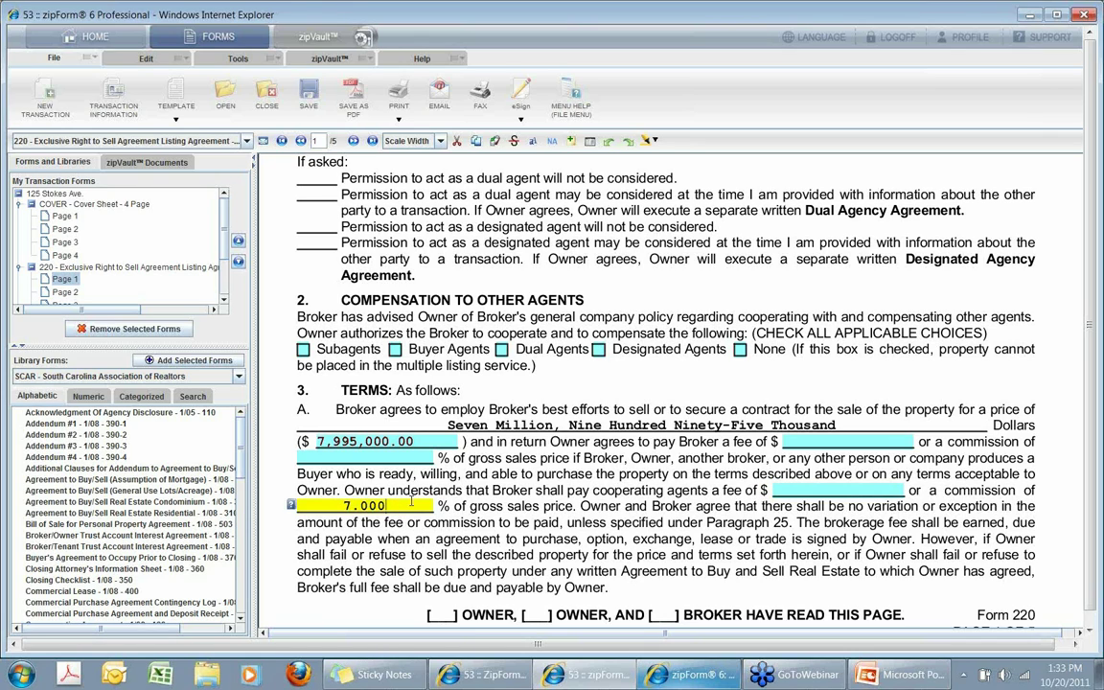
key("BackSpace")
key("BackSpace")
key("BackSpace")
key("BackSpace")
key("BackSpace")
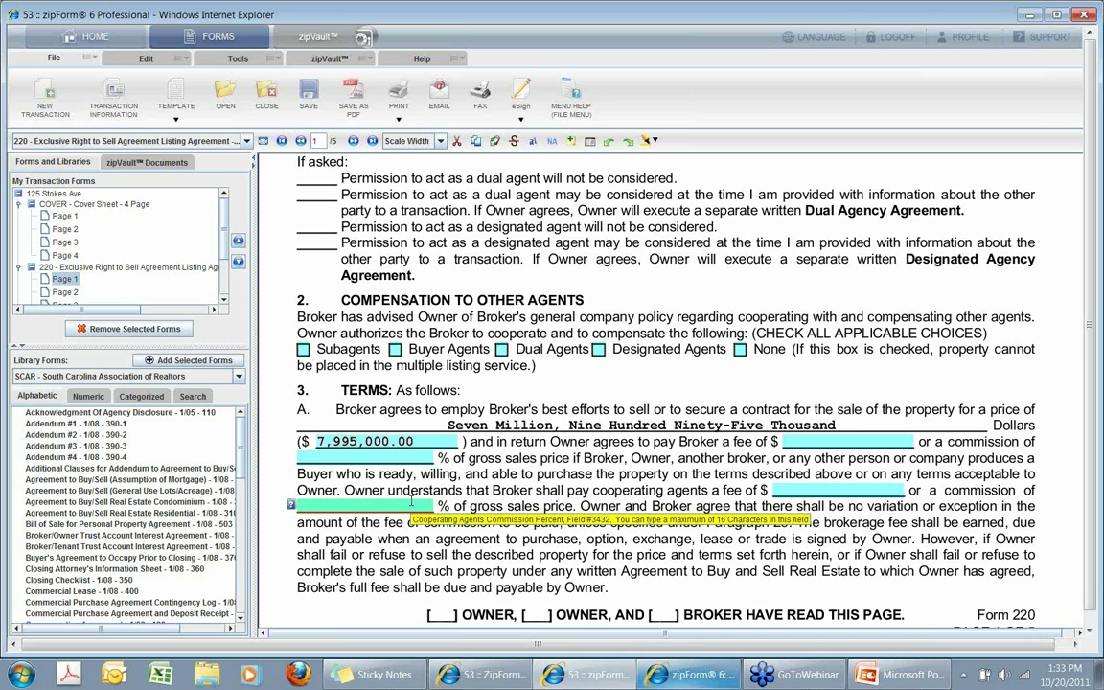
type("$")
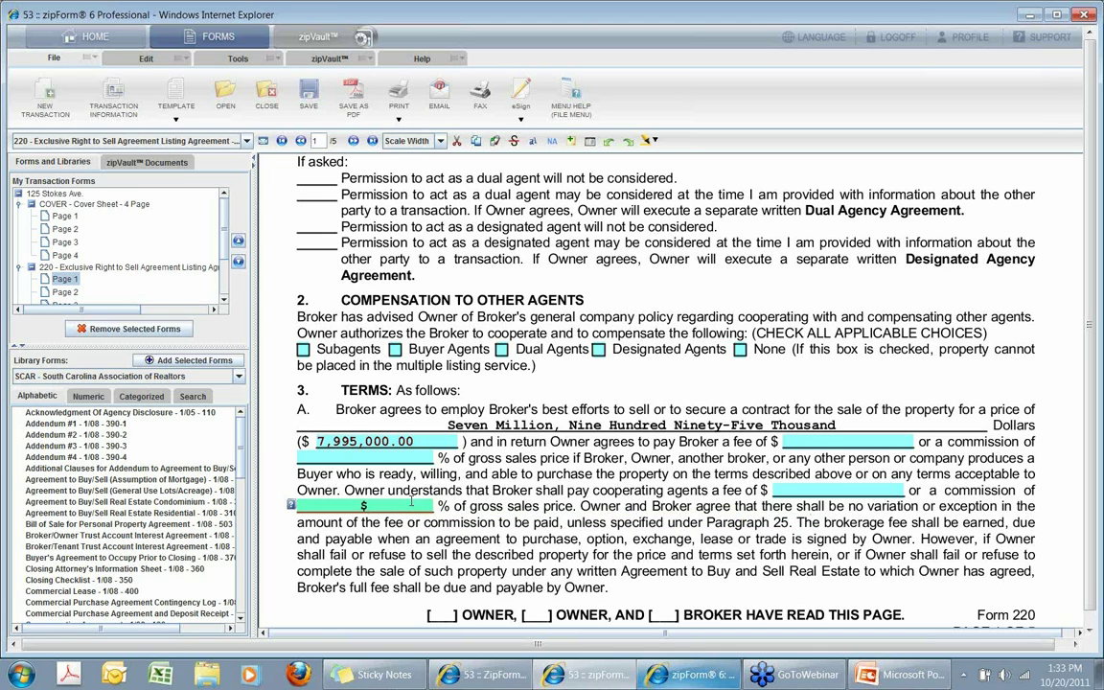
type("5.00")
Go to the blank 'described here' field and move on to the next blank line.
scroll(412, 498, "up", 8)
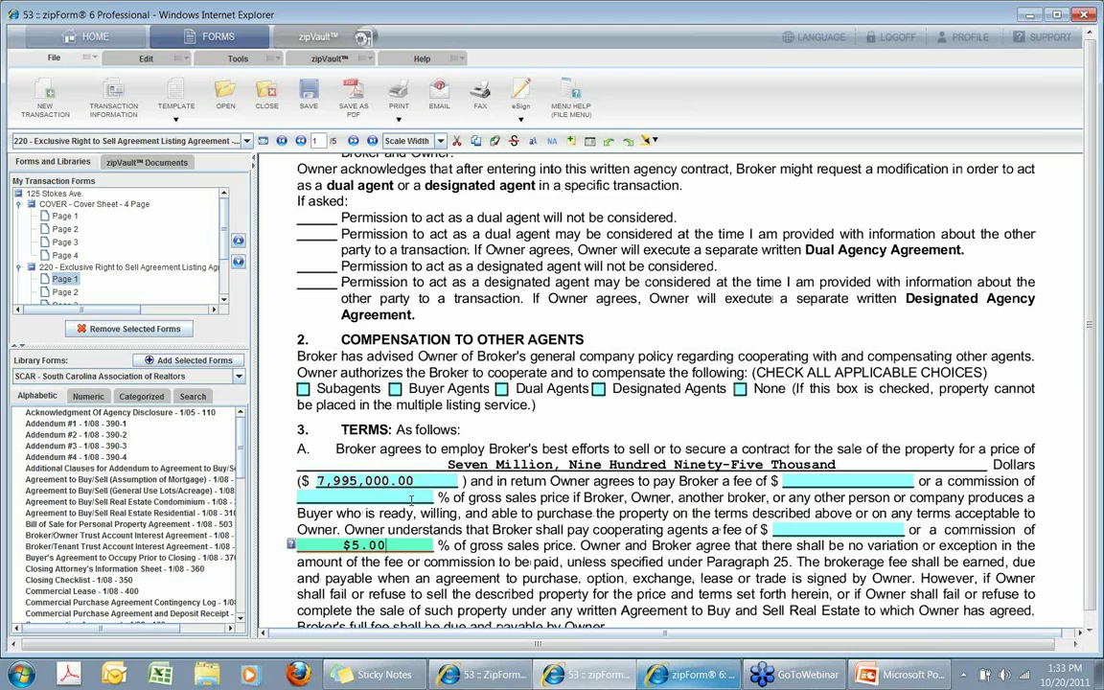
left_click(422, 329)
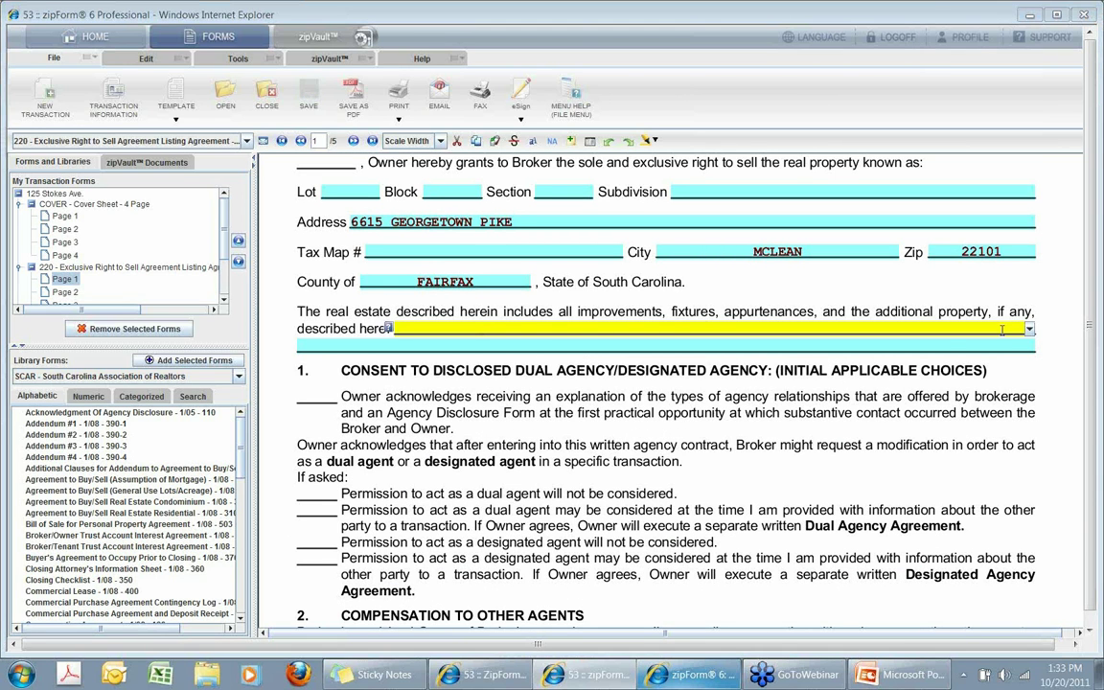
key("Tab")
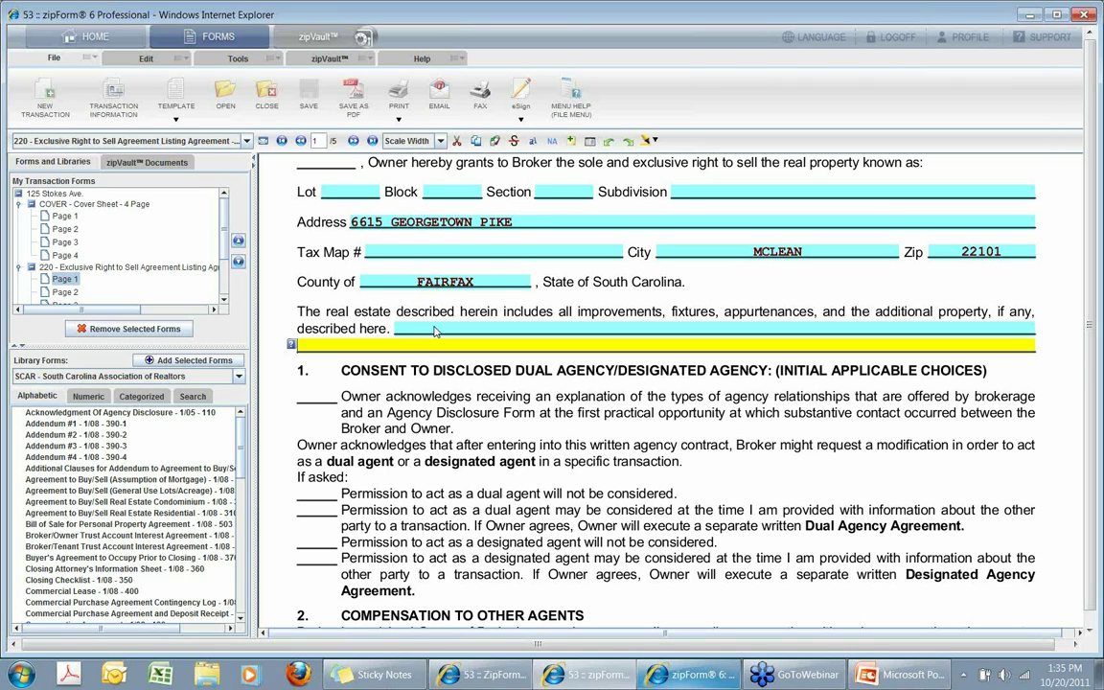
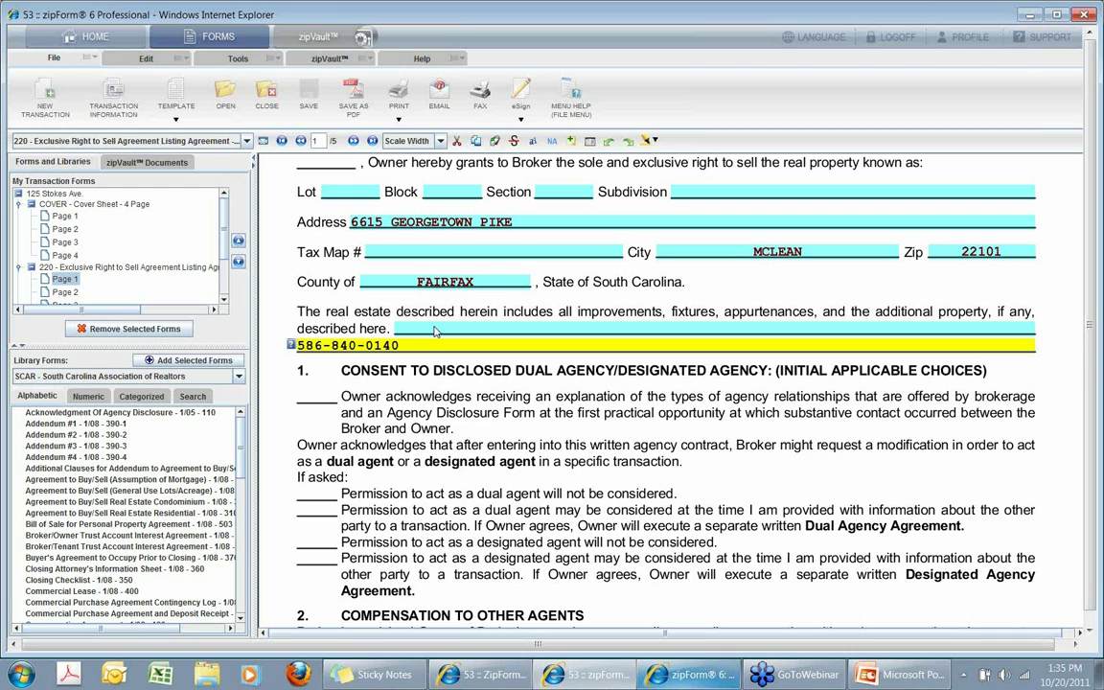